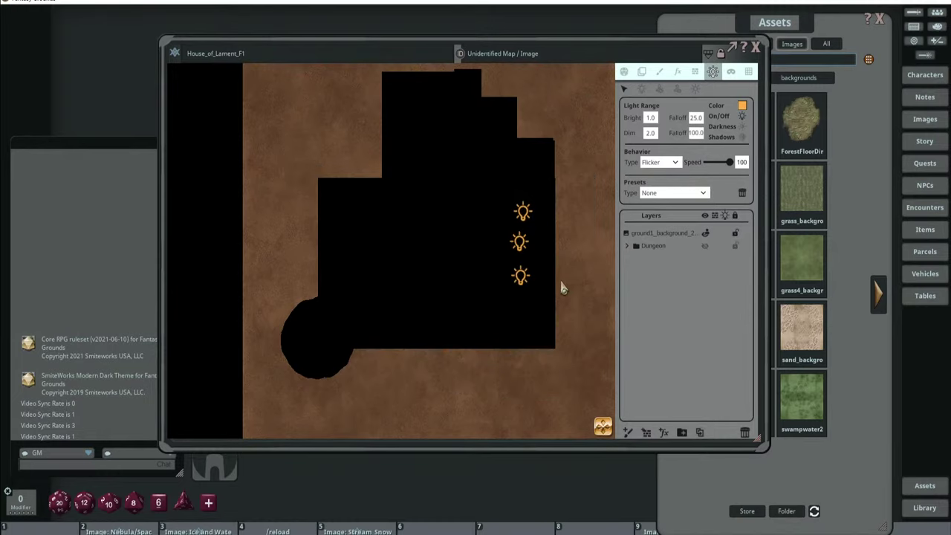
Show the Dungeon folder on the map and remove its mask in the ambient light settings.
{"action": "scroll", "coordinate": [565, 286], "scroll_direction": "up", "scroll_amount": 3}
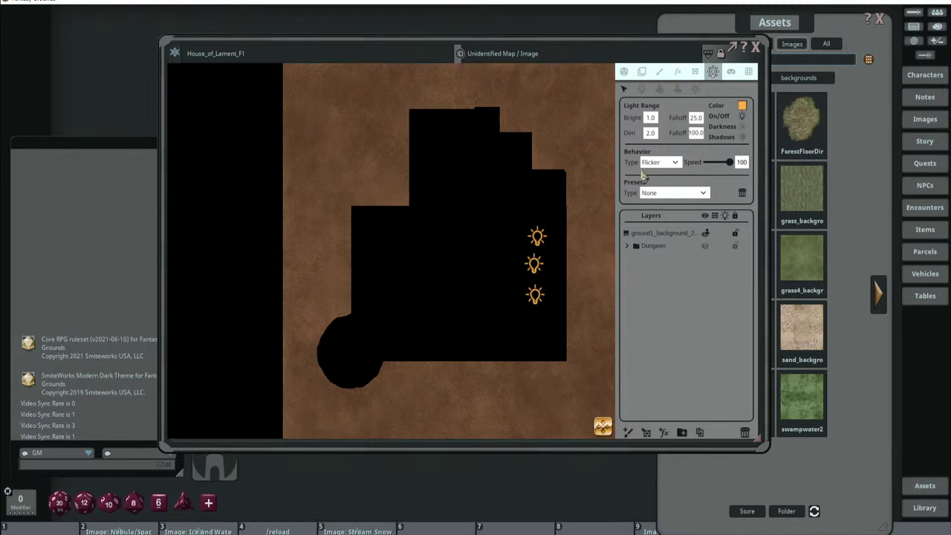
{"action": "left_click", "coordinate": [627, 248]}
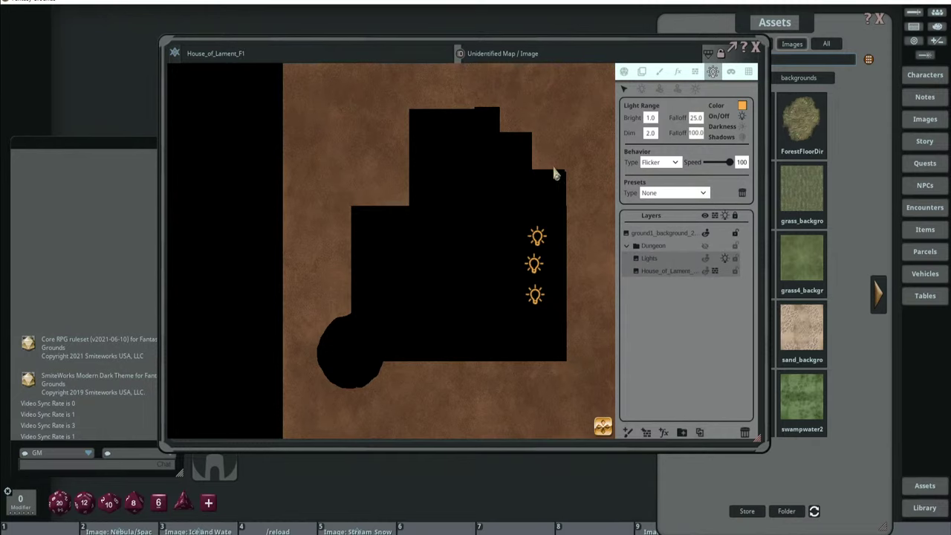
{"action": "left_click_drag", "start_coordinate": [637, 50], "coordinate": [591, 47]}
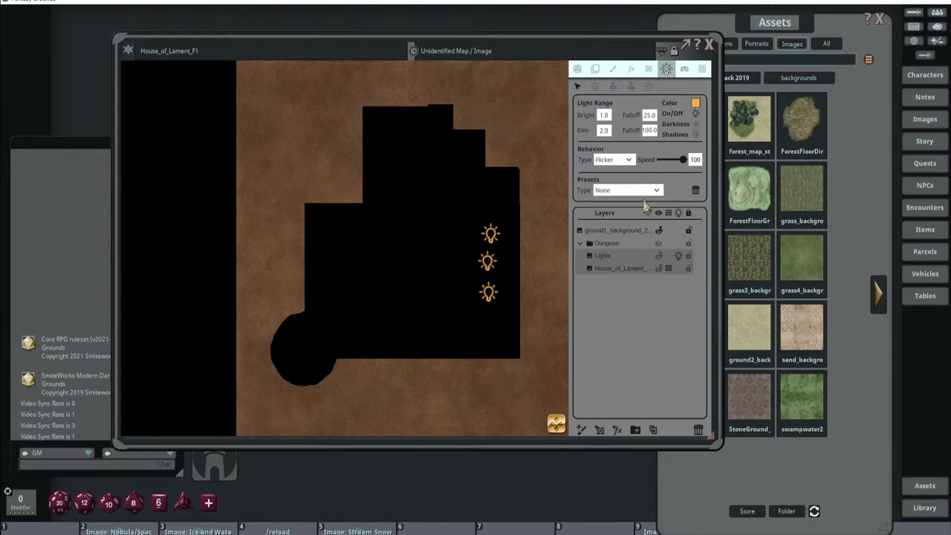
{"action": "left_click", "coordinate": [580, 245]}
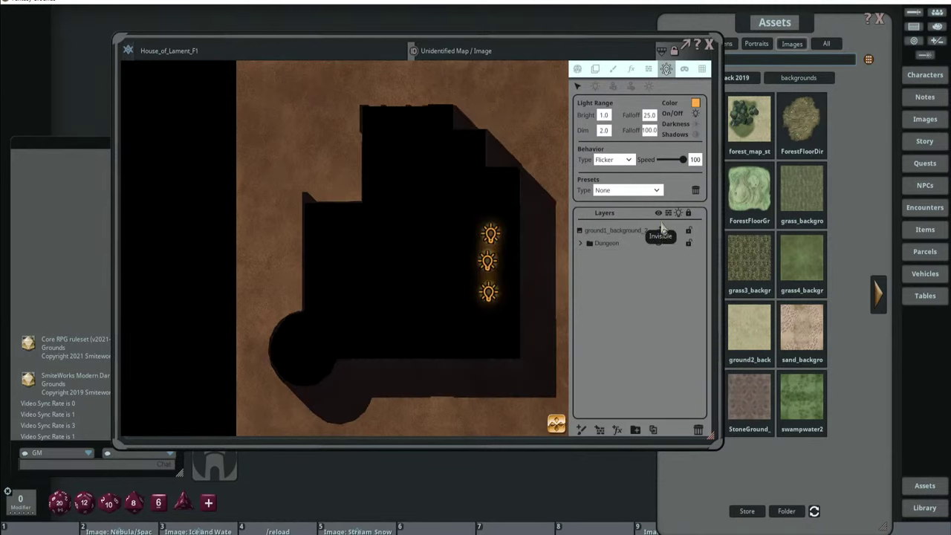
{"action": "left_click", "coordinate": [649, 86]}
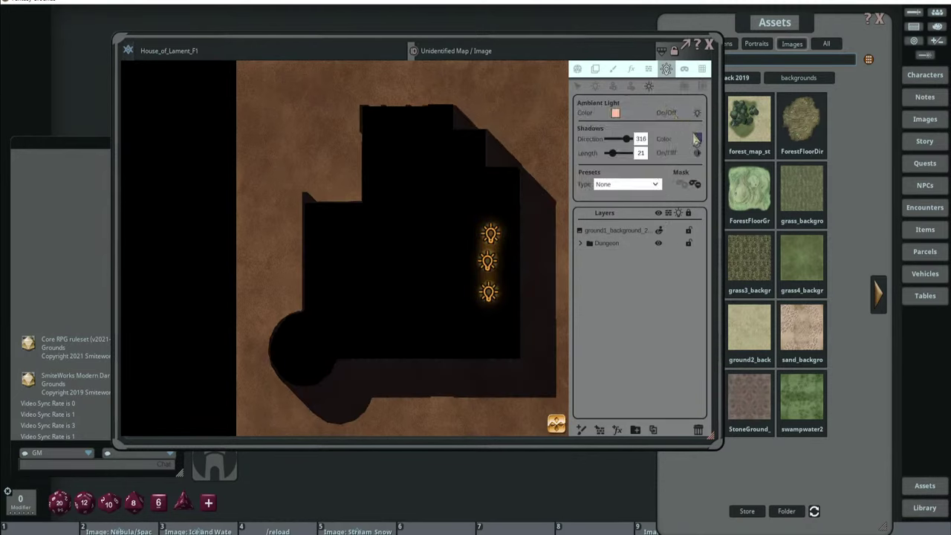
{"action": "left_click", "coordinate": [693, 184]}
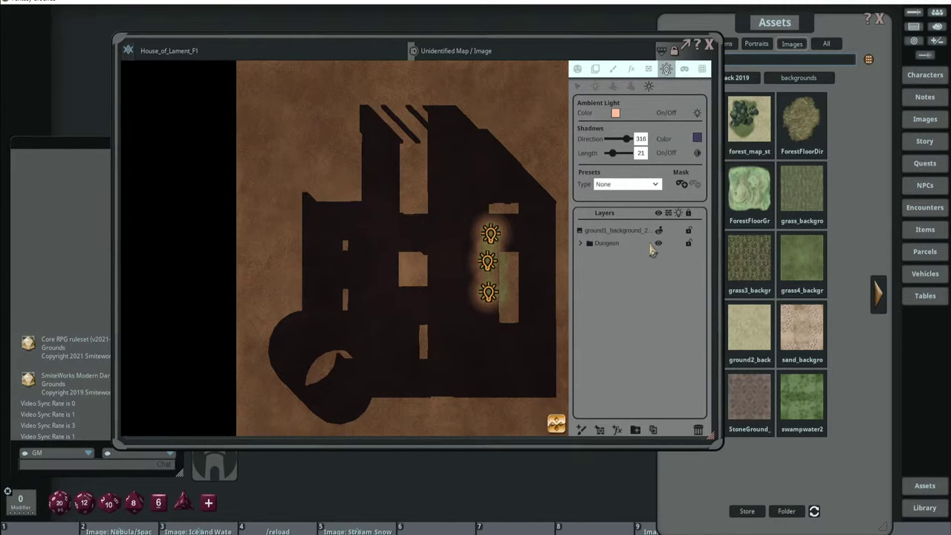
Hide the Dungeon folder and view the ground background layer on its own.
{"action": "left_click", "coordinate": [658, 243]}
{"action": "scroll", "coordinate": [501, 216], "scroll_direction": "down", "scroll_amount": 3}
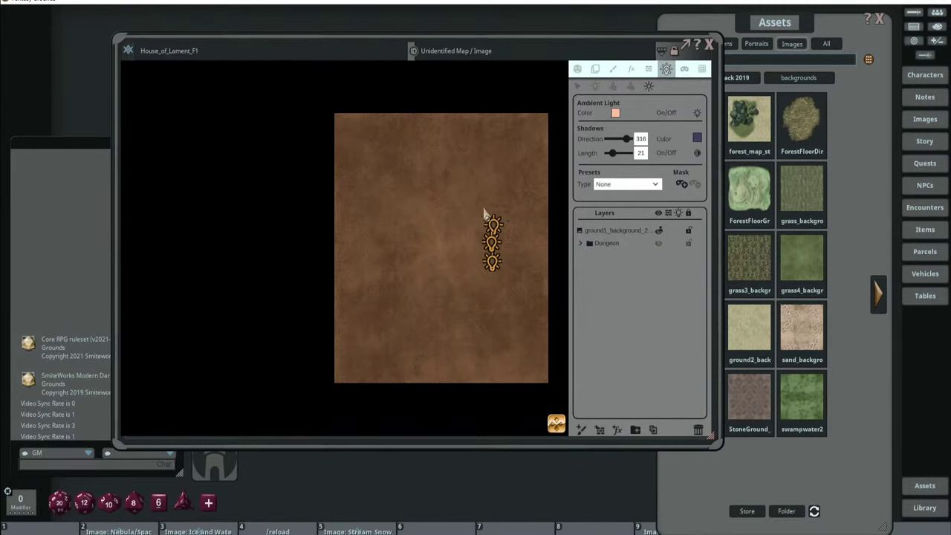
{"action": "scroll", "coordinate": [520, 268], "scroll_direction": "up", "scroll_amount": 3}
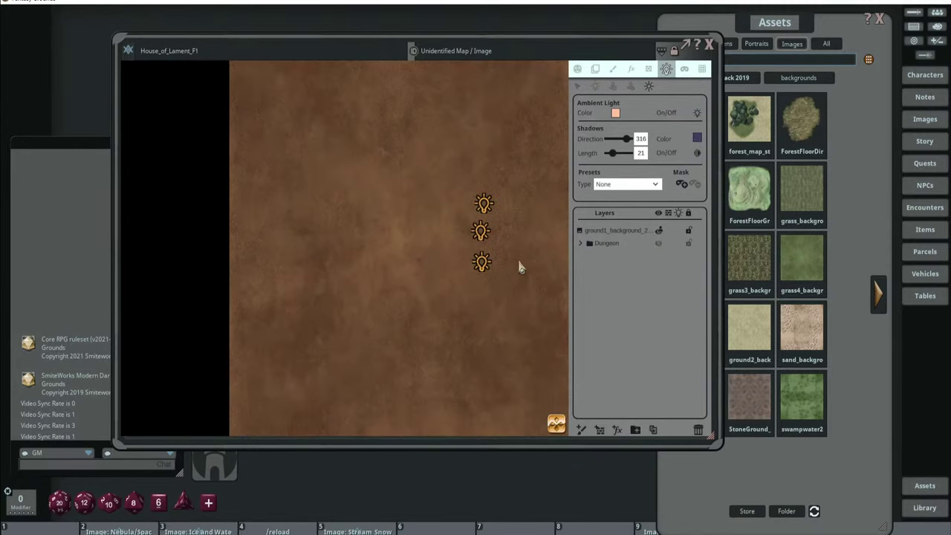
{"action": "left_click", "coordinate": [581, 246]}
{"action": "left_click", "coordinate": [580, 247]}
{"action": "scroll", "coordinate": [472, 202], "scroll_direction": "down", "scroll_amount": 2}
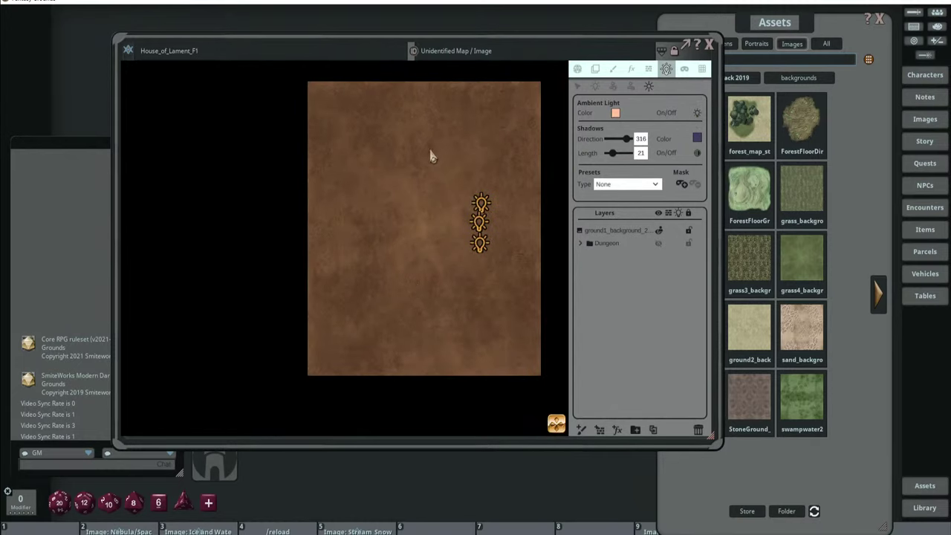
{"action": "scroll", "coordinate": [381, 192], "scroll_direction": "up", "scroll_amount": 1}
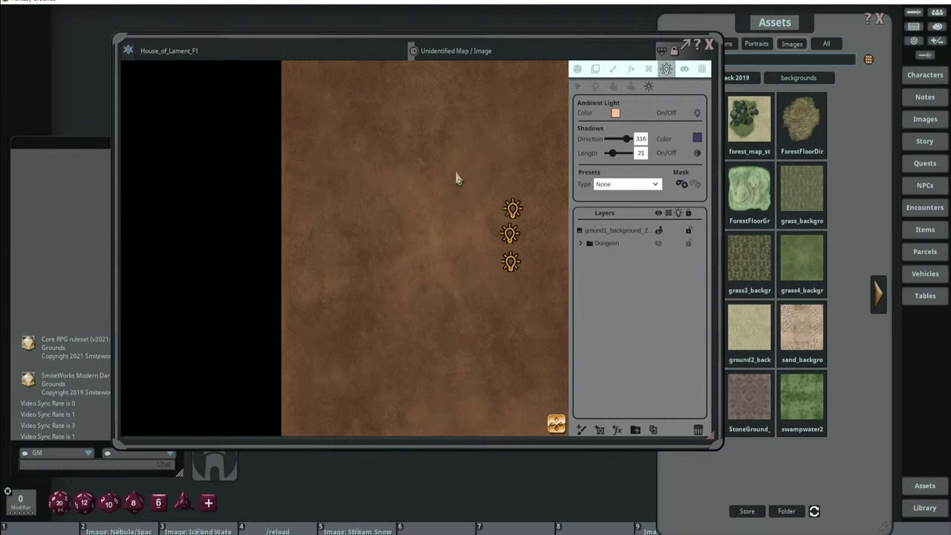
{"action": "scroll", "coordinate": [450, 176], "scroll_direction": "down", "scroll_amount": 2}
{"action": "scroll", "coordinate": [439, 211], "scroll_direction": "up", "scroll_amount": 3}
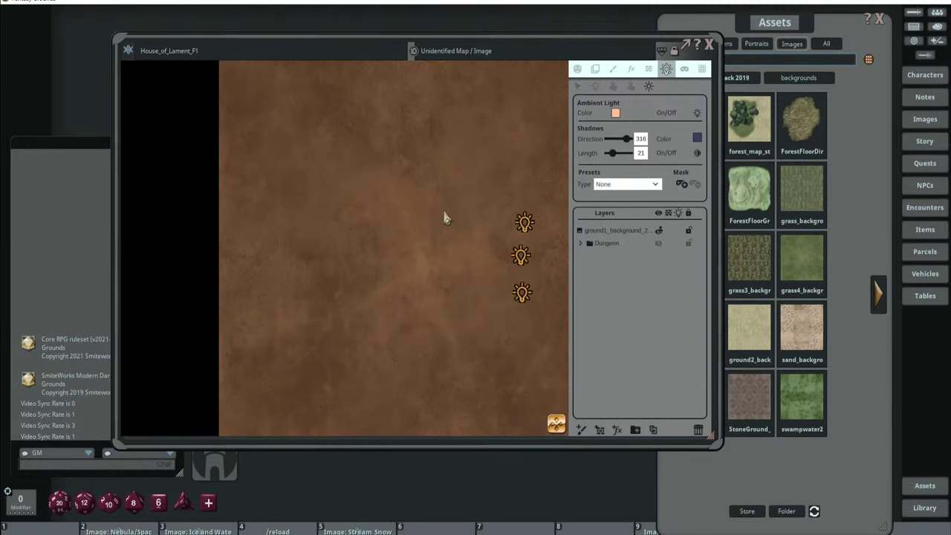
{"action": "scroll", "coordinate": [456, 292], "scroll_direction": "down", "scroll_amount": 1}
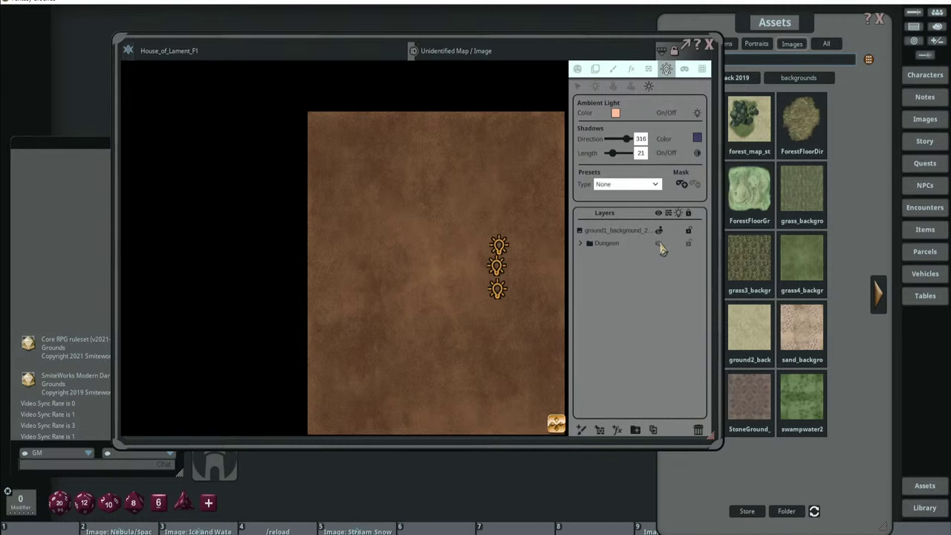
Show the Dungeon folder again and hide the ground background layer.
{"action": "left_click", "coordinate": [659, 244]}
{"action": "scroll", "coordinate": [455, 233], "scroll_direction": "up", "scroll_amount": 2}
{"action": "left_click", "coordinate": [658, 230]}
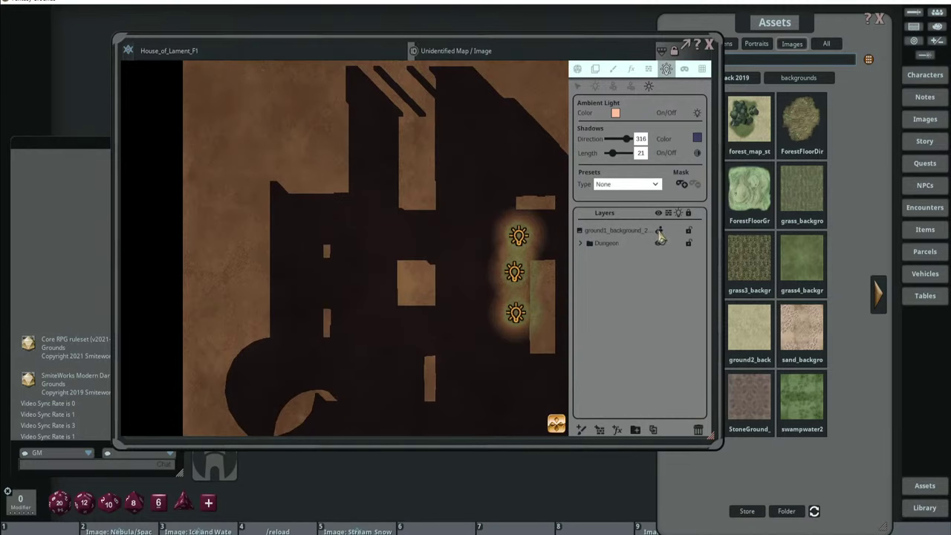
{"action": "scroll", "coordinate": [439, 238], "scroll_direction": "down", "scroll_amount": 2}
{"action": "scroll", "coordinate": [438, 238], "scroll_direction": "up", "scroll_amount": 2}
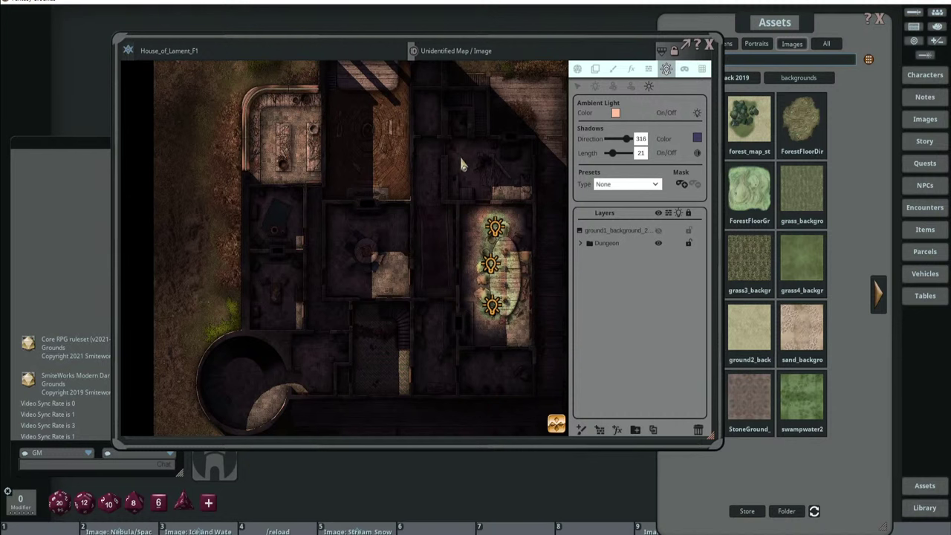
{"action": "scroll", "coordinate": [459, 160], "scroll_direction": "down", "scroll_amount": 3}
{"action": "scroll", "coordinate": [450, 197], "scroll_direction": "up", "scroll_amount": 3}
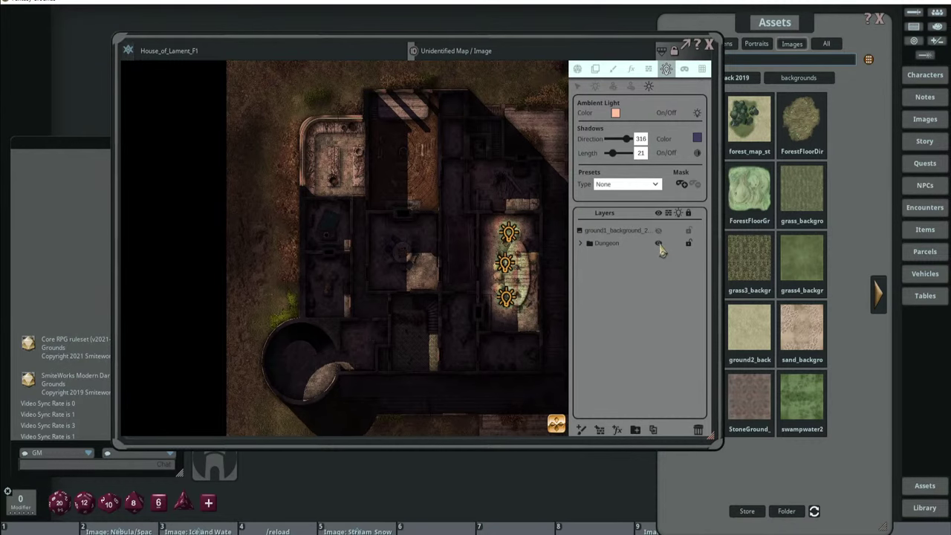
Expand the Dungeon folder, toggle its visibility off and on, and switch it to the same visibility mode as its layers.
{"action": "left_click", "coordinate": [659, 245]}
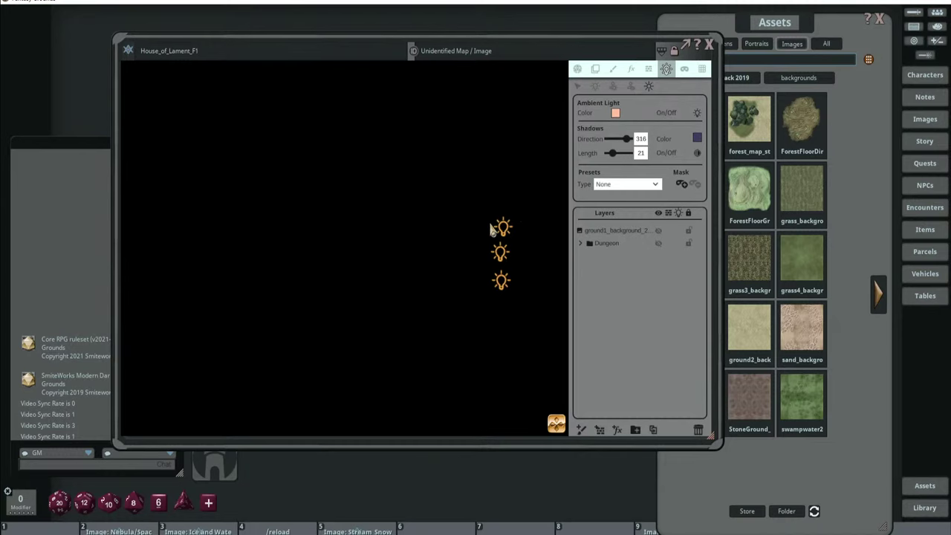
{"action": "left_click", "coordinate": [581, 243]}
{"action": "left_click", "coordinate": [658, 245]}
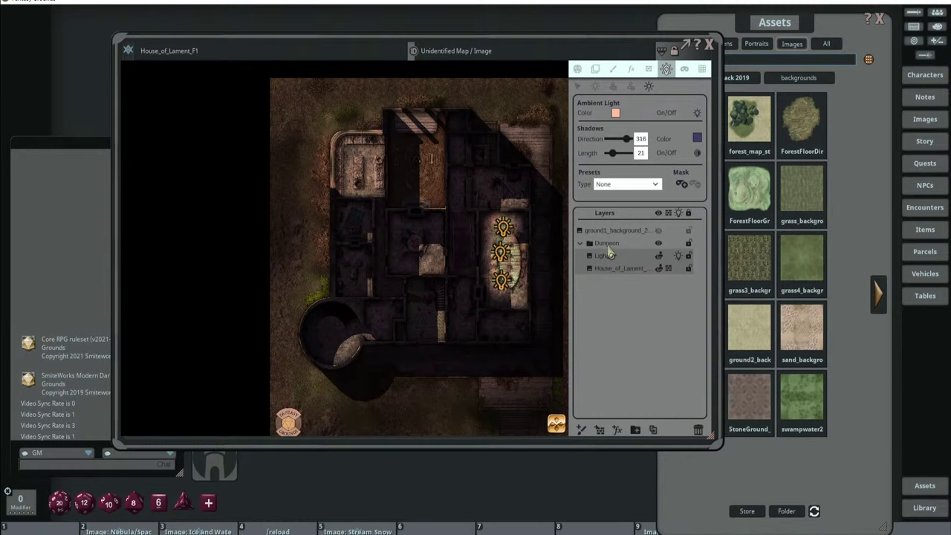
{"action": "left_click", "coordinate": [659, 245]}
{"action": "left_click", "coordinate": [659, 245]}
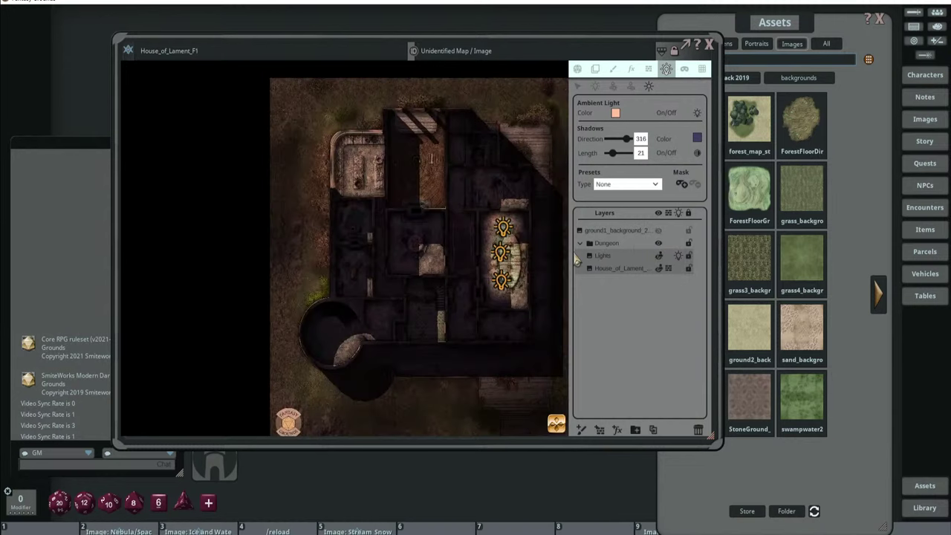
{"action": "left_click", "coordinate": [656, 244]}
Examine the lighting and shadows across the rooms and grounds of the house map.
{"action": "left_click_drag", "start_coordinate": [464, 223], "coordinate": [381, 196]}
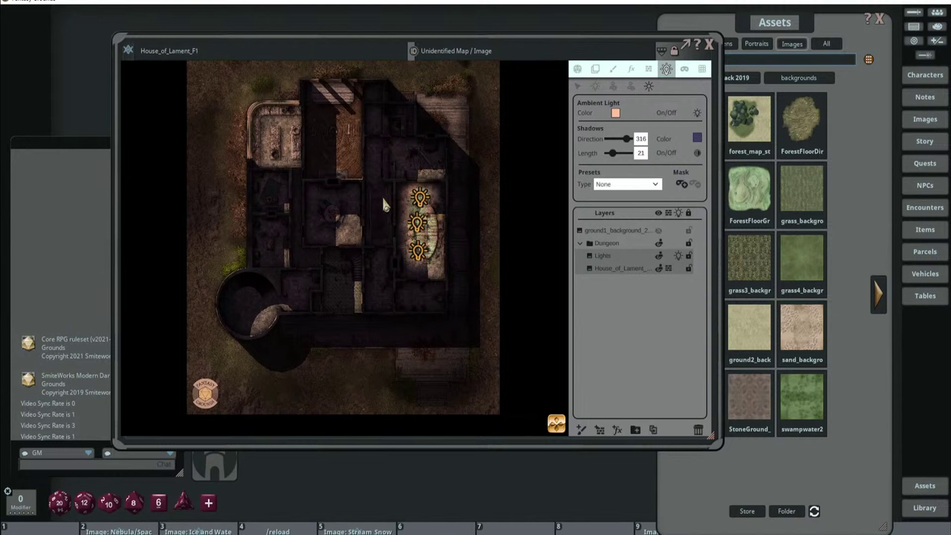
{"action": "scroll", "coordinate": [386, 205], "scroll_direction": "up", "scroll_amount": 3}
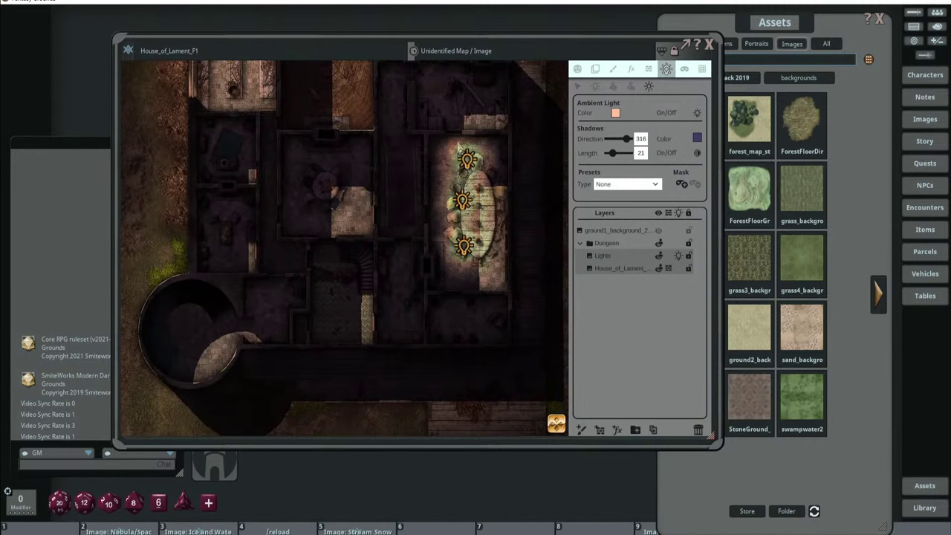
{"action": "scroll", "coordinate": [416, 233], "scroll_direction": "down", "scroll_amount": 3}
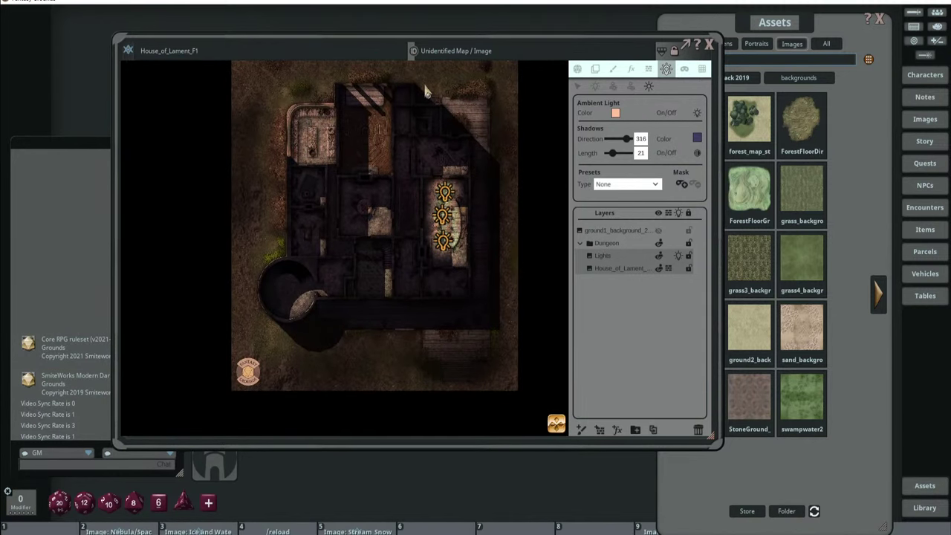
{"action": "scroll", "coordinate": [486, 318], "scroll_direction": "up", "scroll_amount": 3}
{"action": "scroll", "coordinate": [403, 309], "scroll_direction": "down", "scroll_amount": 4}
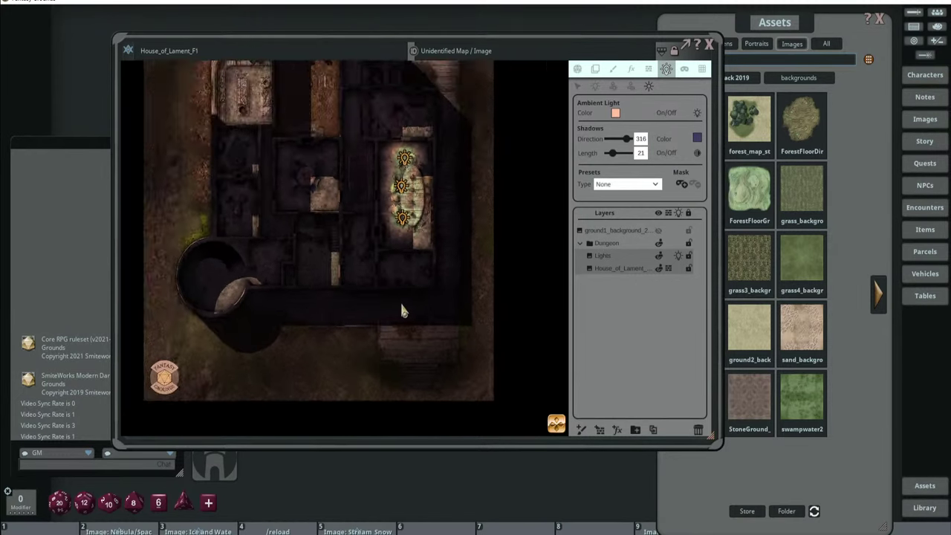
{"action": "scroll", "coordinate": [469, 326], "scroll_direction": "up", "scroll_amount": 2}
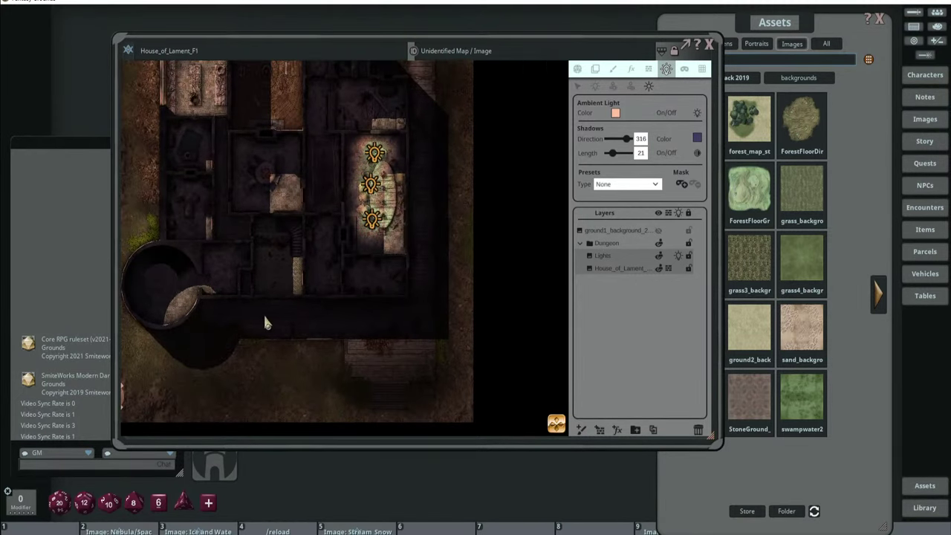
{"action": "scroll", "coordinate": [233, 332], "scroll_direction": "down", "scroll_amount": 3}
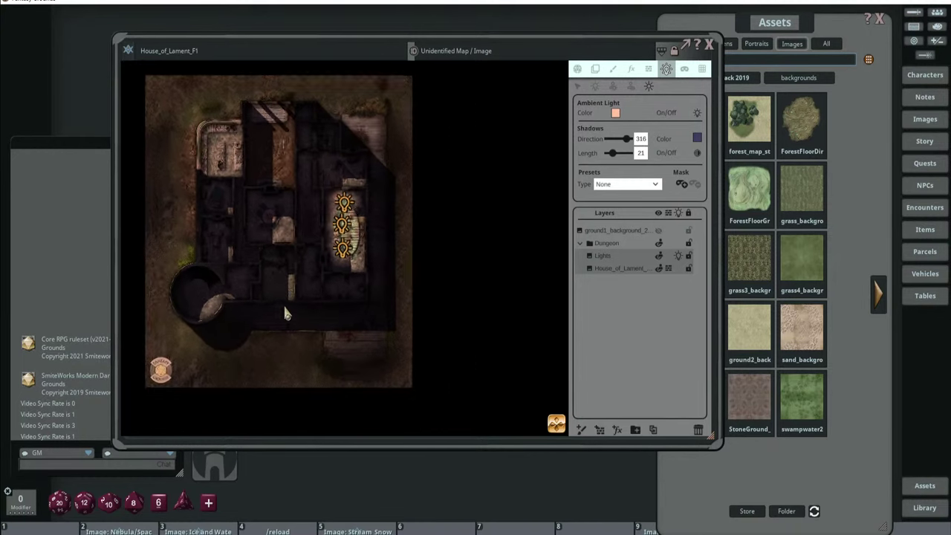
{"action": "scroll", "coordinate": [309, 209], "scroll_direction": "up", "scroll_amount": 3}
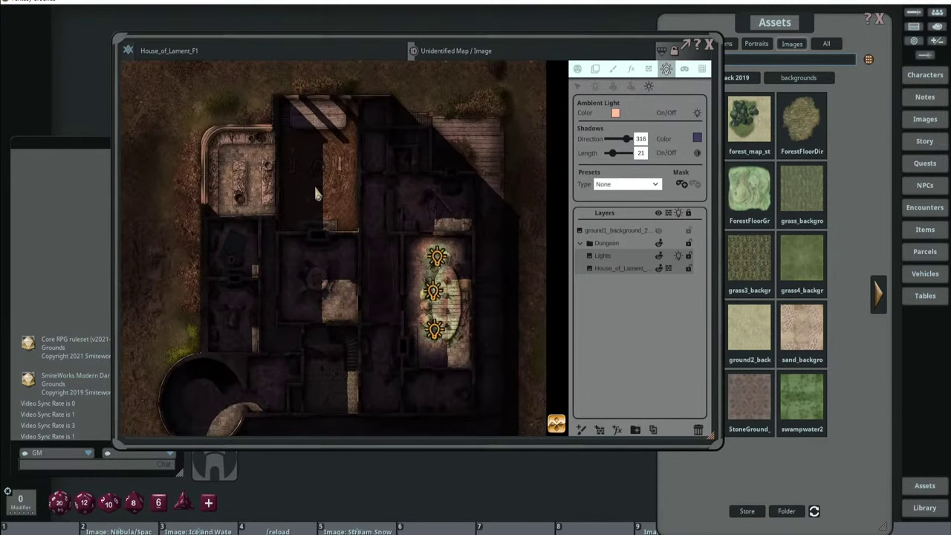
{"action": "scroll", "coordinate": [321, 194], "scroll_direction": "down", "scroll_amount": 3}
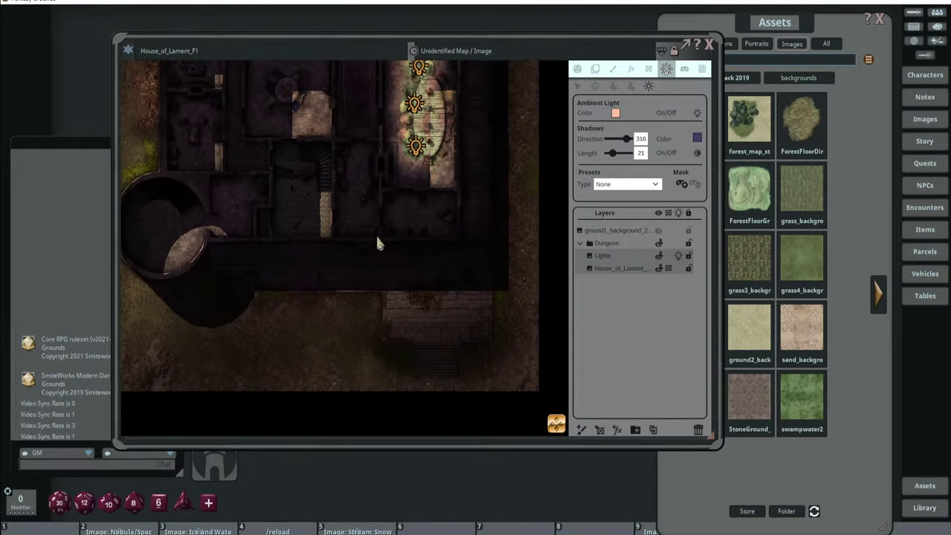
Select the Dungeon folder and copy the ambient light's color code FFFFC3A0.
{"action": "left_click", "coordinate": [630, 242]}
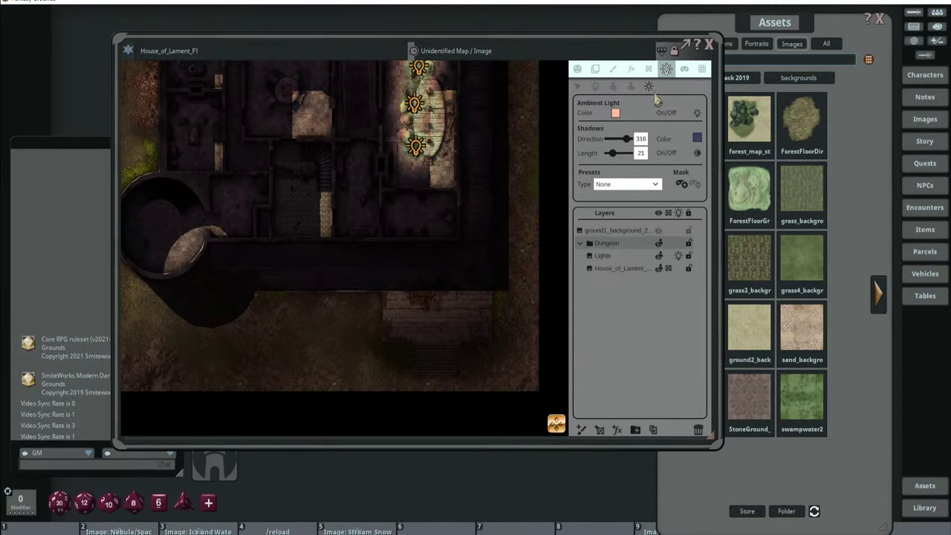
{"action": "left_click", "coordinate": [595, 86]}
{"action": "scroll", "coordinate": [517, 132], "scroll_direction": "down", "scroll_amount": 3}
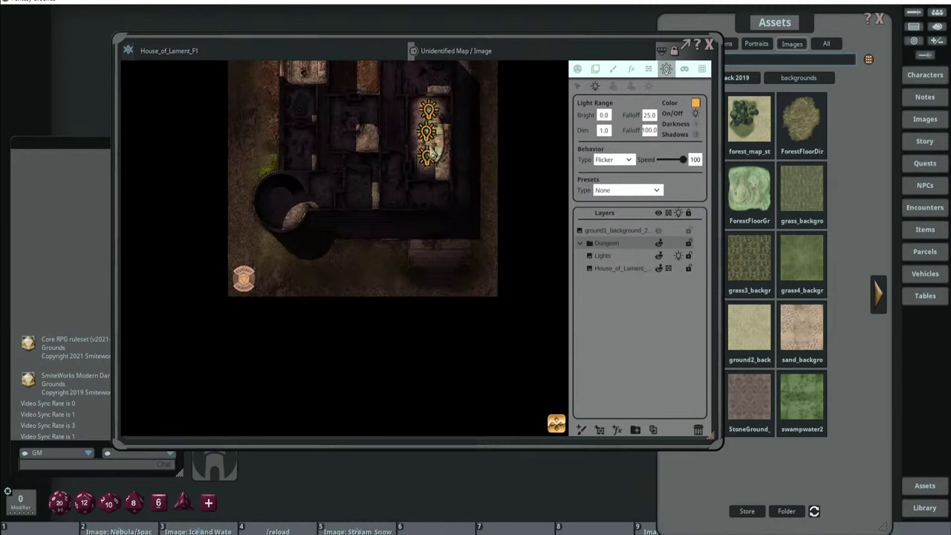
{"action": "left_click", "coordinate": [648, 87]}
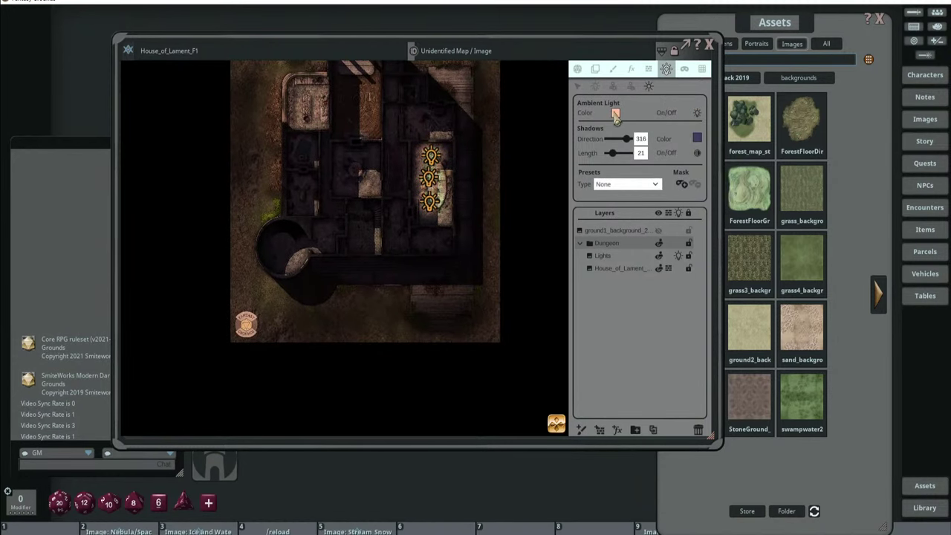
{"action": "left_click", "coordinate": [615, 113]}
{"action": "key", "text": "Tab"}
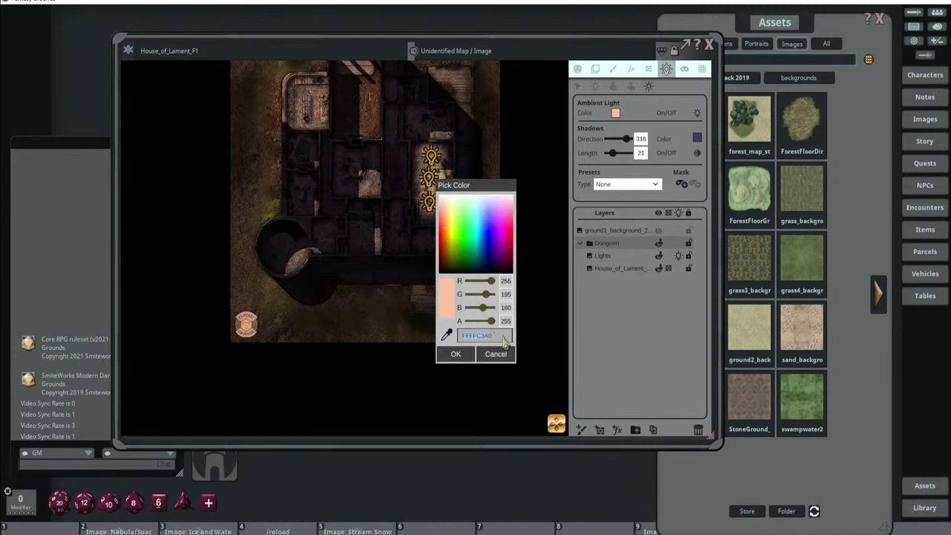
{"action": "left_click", "coordinate": [455, 354]}
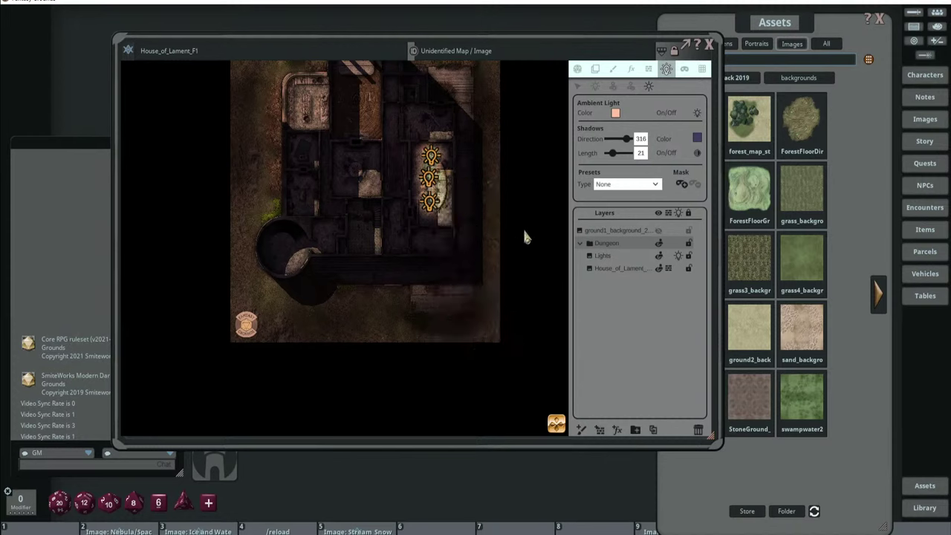
Replace the point light's color with the copied ambient light color FFFFC3A0.
{"action": "left_click", "coordinate": [595, 87]}
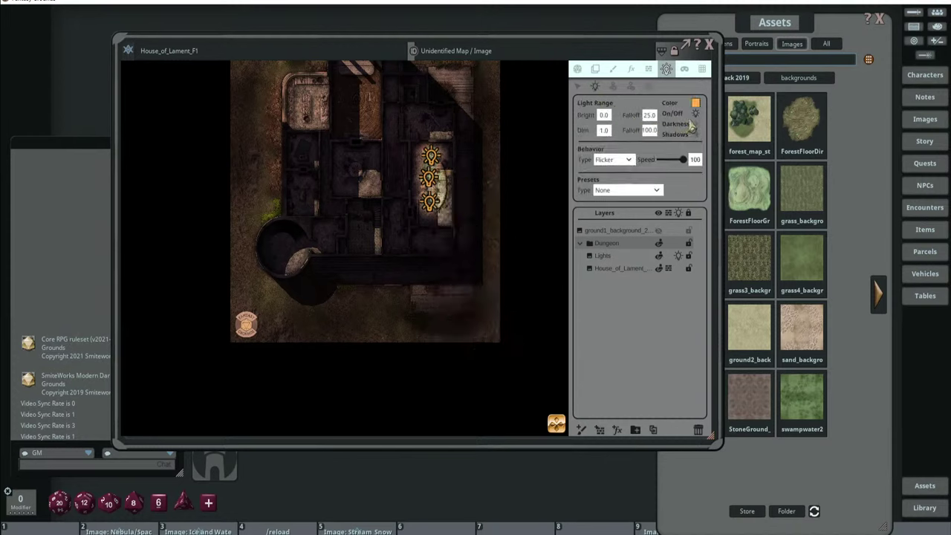
{"action": "left_click", "coordinate": [695, 103]}
{"action": "left_click", "coordinate": [495, 335]}
{"action": "key", "text": "ctrl+a"}
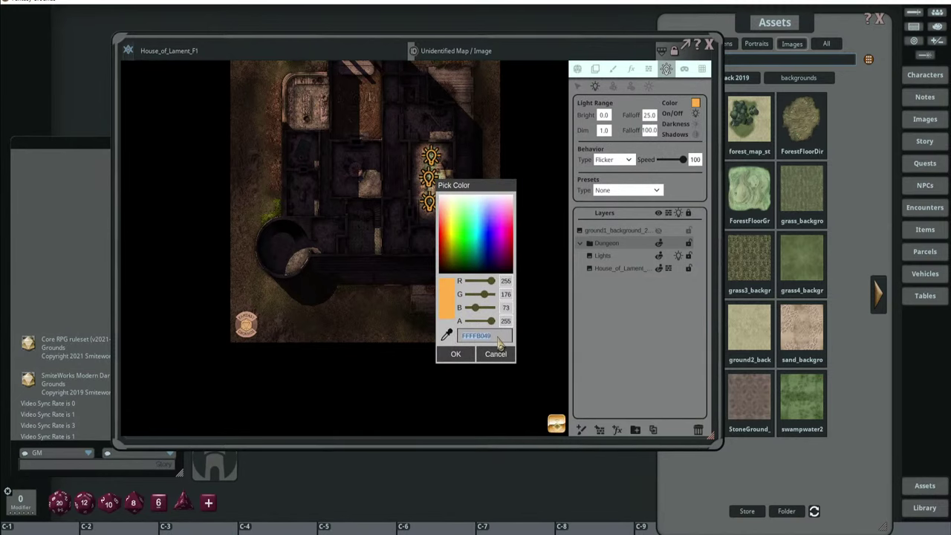
{"action": "key", "text": "ctrl+c"}
{"action": "left_click", "coordinate": [456, 353]}
Place a flickering point light in the dark area just above the wooden steps and return to light selection.
{"action": "scroll", "coordinate": [439, 261], "scroll_direction": "up", "scroll_amount": 2}
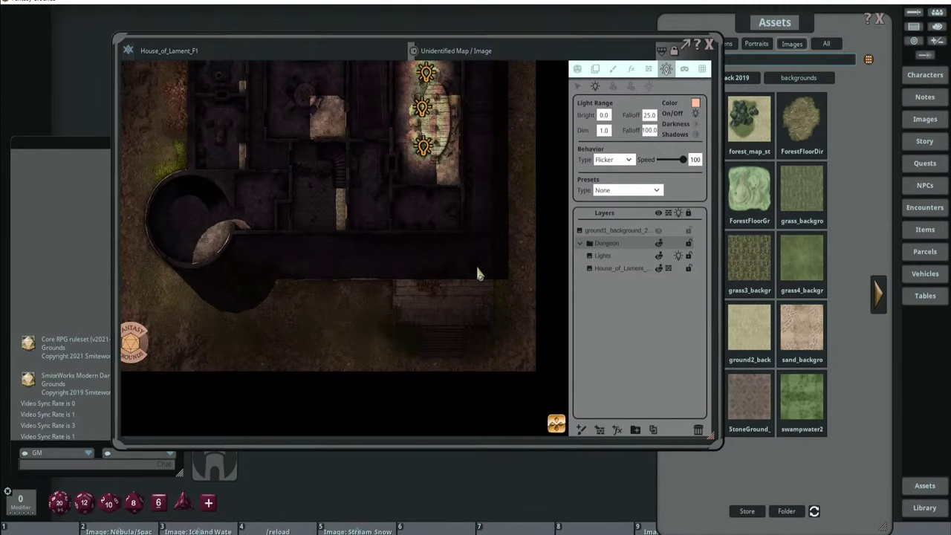
{"action": "left_click", "coordinate": [476, 265]}
{"action": "left_click", "coordinate": [577, 85]}
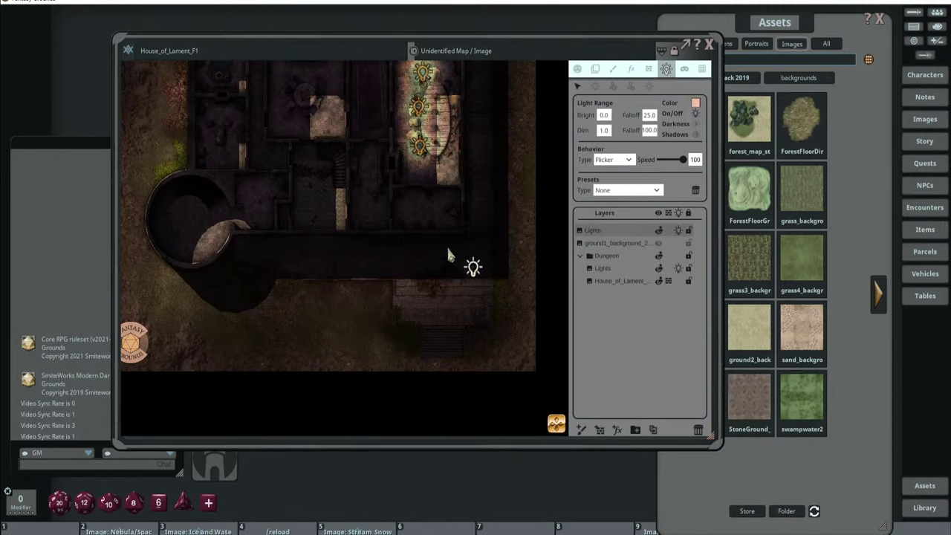
Move the point light to the dark corner at the right end of the porch, with bright range 3 and dim range 5.
{"action": "left_click_drag", "start_coordinate": [448, 254], "coordinate": [490, 266]}
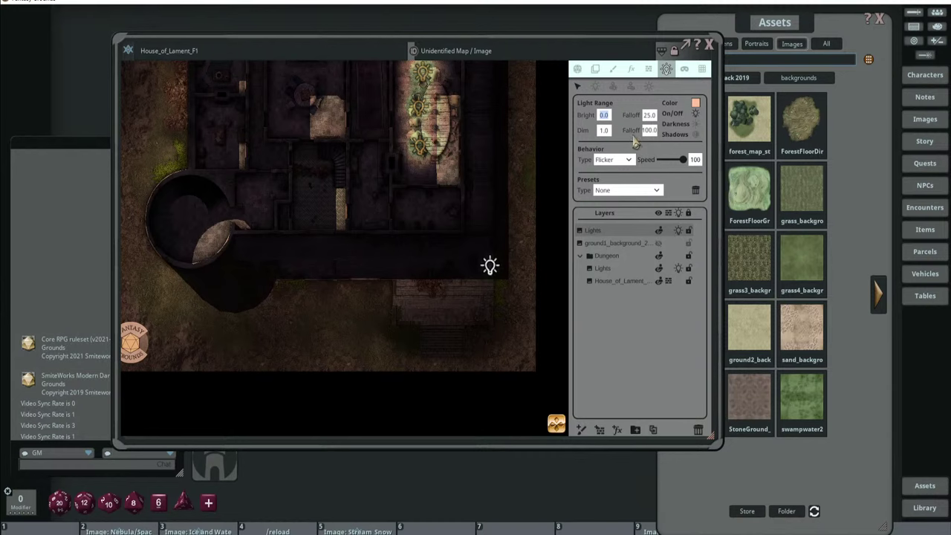
{"action": "type", "text": "3"}
{"action": "key", "text": "Return"}
{"action": "left_click", "coordinate": [605, 132]}
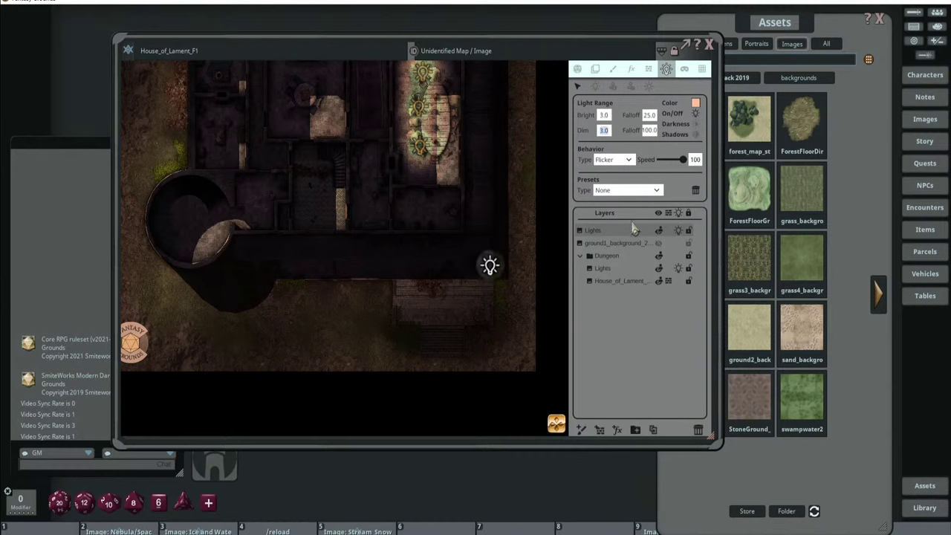
{"action": "type", "text": "56"}
{"action": "key", "text": "Return"}
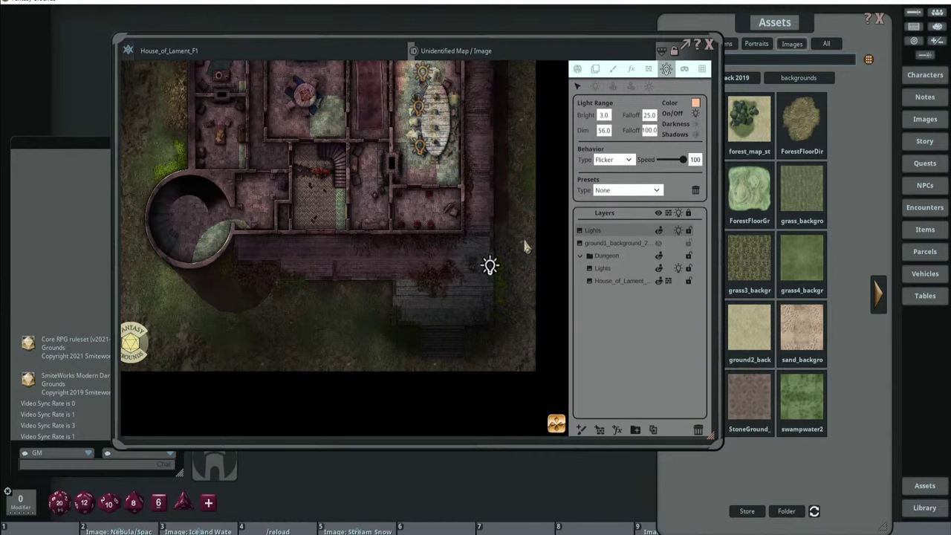
{"action": "left_click", "coordinate": [603, 131]}
{"action": "type", "text": "5"}
{"action": "key", "text": "Return"}
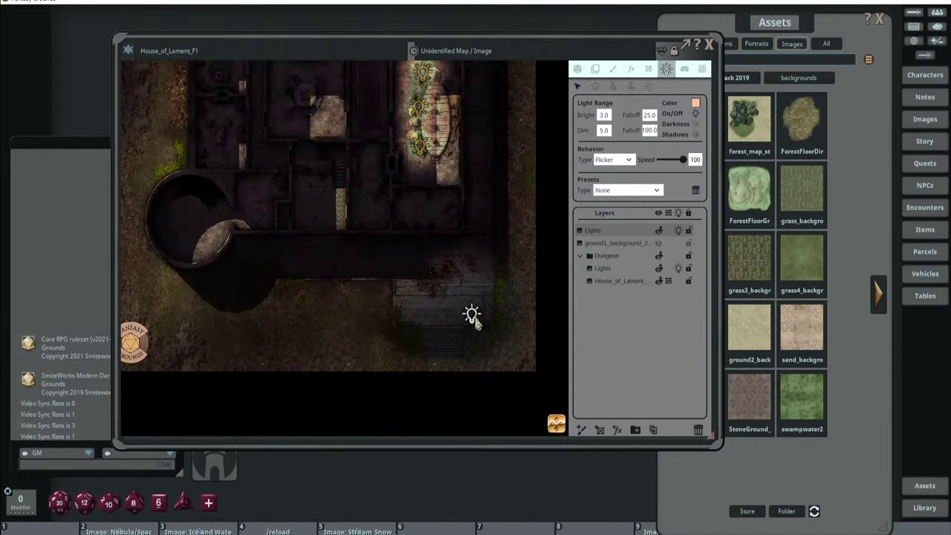
Move the light onto the ground just right of the wooden steps' landing and set its bright range to 2.
{"action": "left_click", "coordinate": [384, 311]}
{"action": "left_click", "coordinate": [604, 115]}
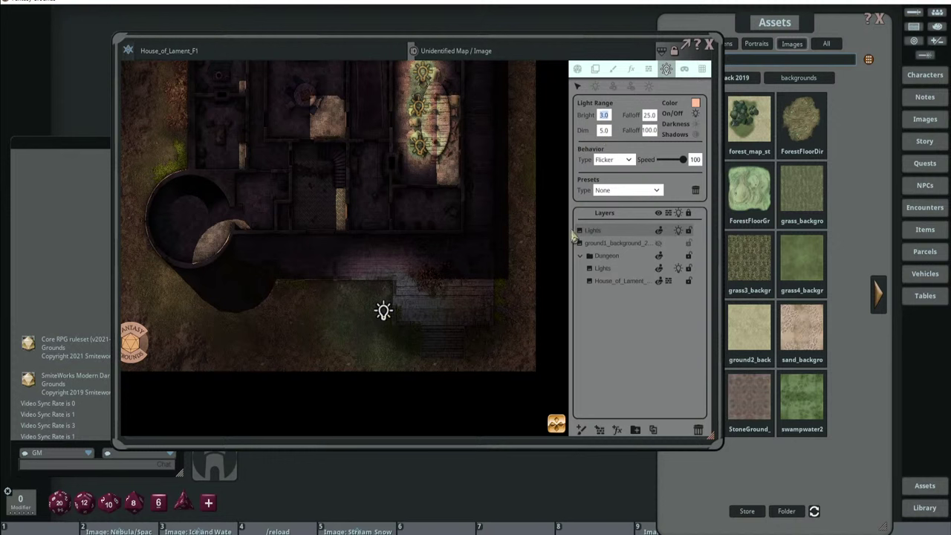
{"action": "type", "text": "05"}
{"action": "key", "text": "Return"}
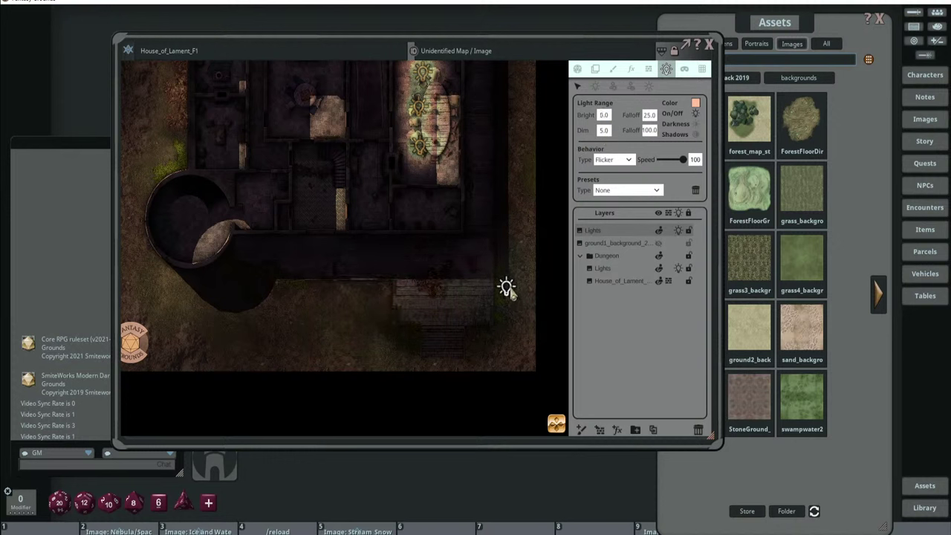
{"action": "left_click", "coordinate": [508, 288]}
{"action": "left_click", "coordinate": [604, 116]}
{"action": "type", "text": "2"}
{"action": "mouse_move", "coordinate": [508, 289]}
{"action": "left_mouse_down"}
{"action": "mouse_move", "coordinate": [506, 275]}
{"action": "mouse_move", "coordinate": [484, 289]}
{"action": "mouse_move", "coordinate": [509, 277]}
{"action": "left_mouse_up"}
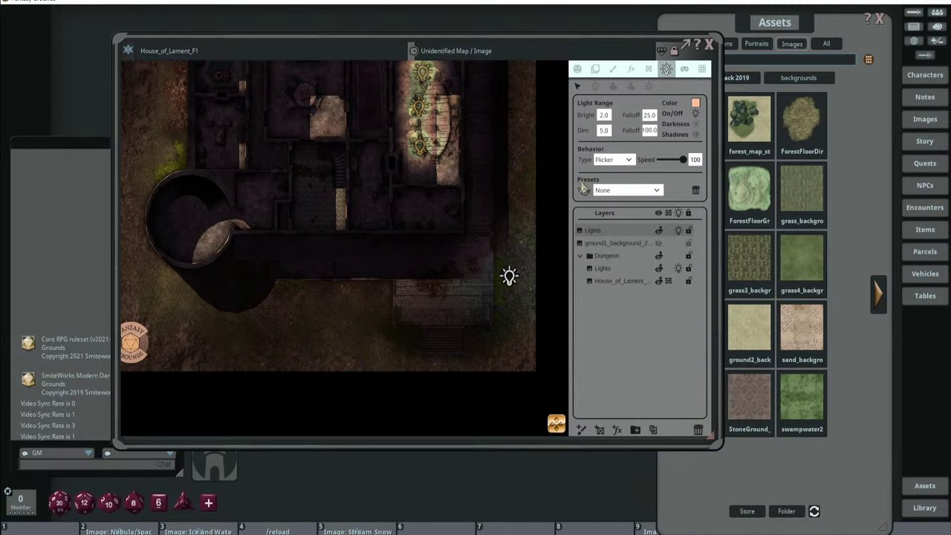
Lower the opacity of the light's color and shift the light to the right edge of the wooden landing.
{"action": "left_click", "coordinate": [696, 103]}
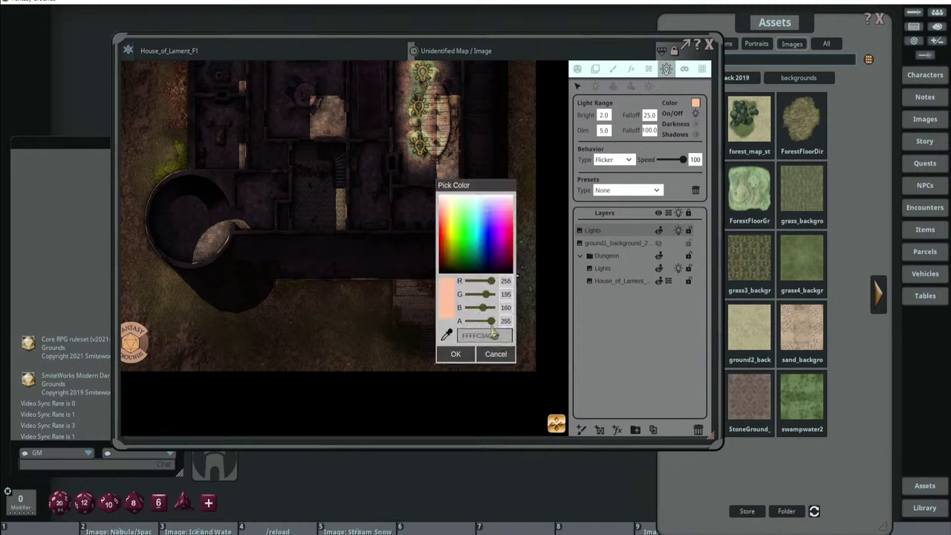
{"action": "left_click_drag", "start_coordinate": [487, 324], "coordinate": [477, 324]}
{"action": "left_click_drag", "start_coordinate": [485, 186], "coordinate": [650, 177]}
{"action": "left_click_drag", "start_coordinate": [645, 312], "coordinate": [648, 315]}
{"action": "left_click", "coordinate": [631, 344]}
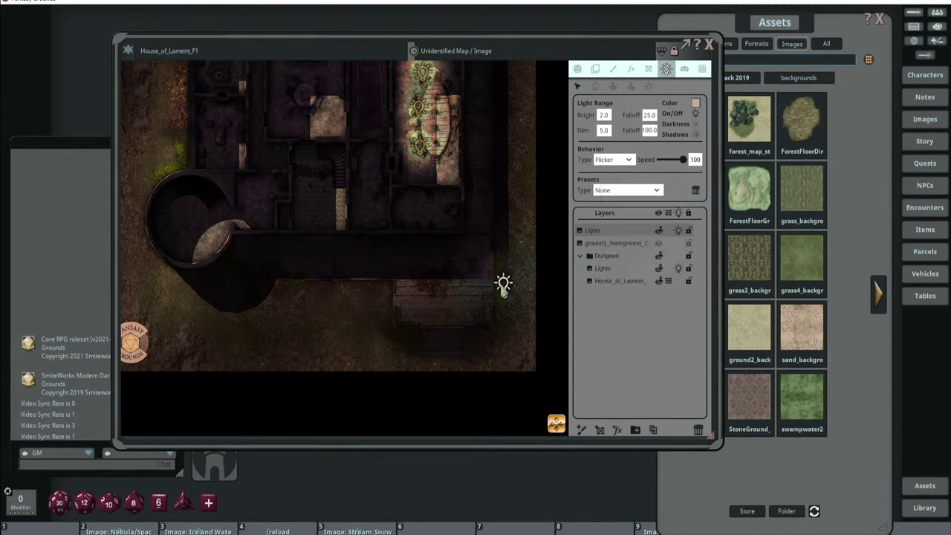
{"action": "left_click_drag", "start_coordinate": [479, 290], "coordinate": [494, 287]}
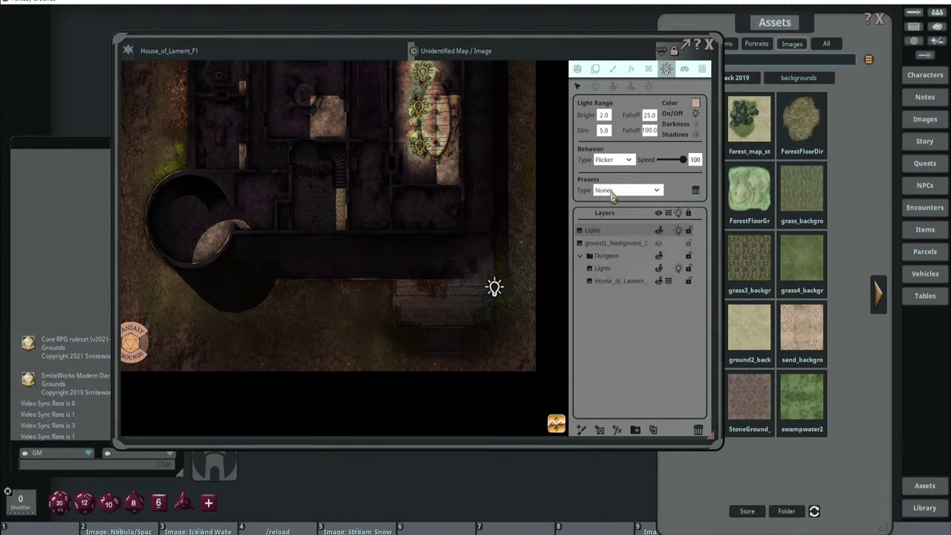
Set the light's dim range to 1.
{"action": "left_click", "coordinate": [603, 130]}
{"action": "type", "text": "1"}
{"action": "key", "text": "Return"}
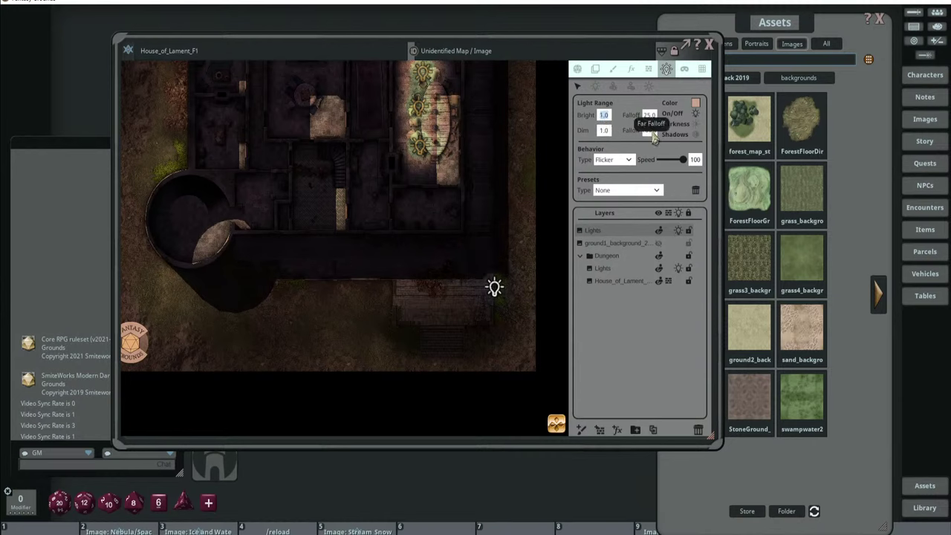
Set the light's bright range to 5 and its dim range to 5.5.
{"action": "left_click", "coordinate": [605, 116]}
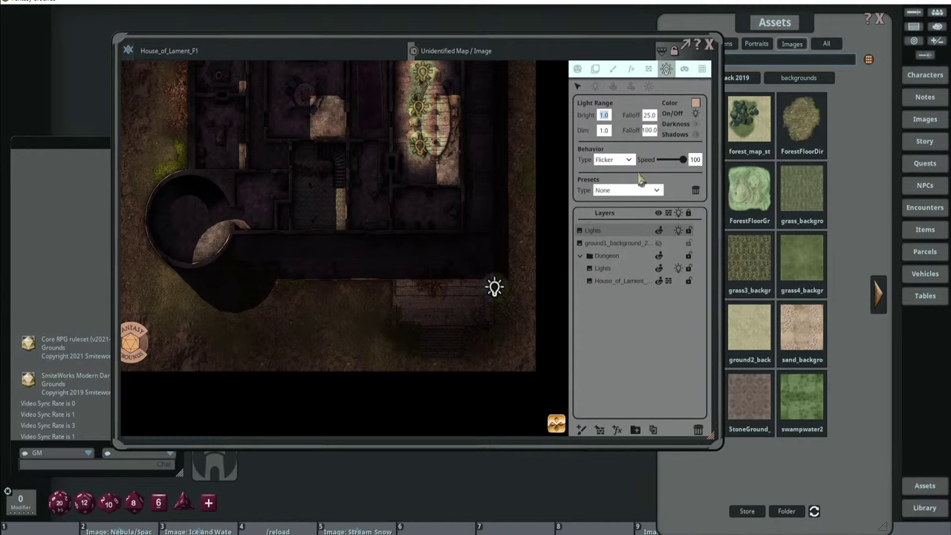
{"action": "type", "text": "5"}
{"action": "key", "text": "Tab"}
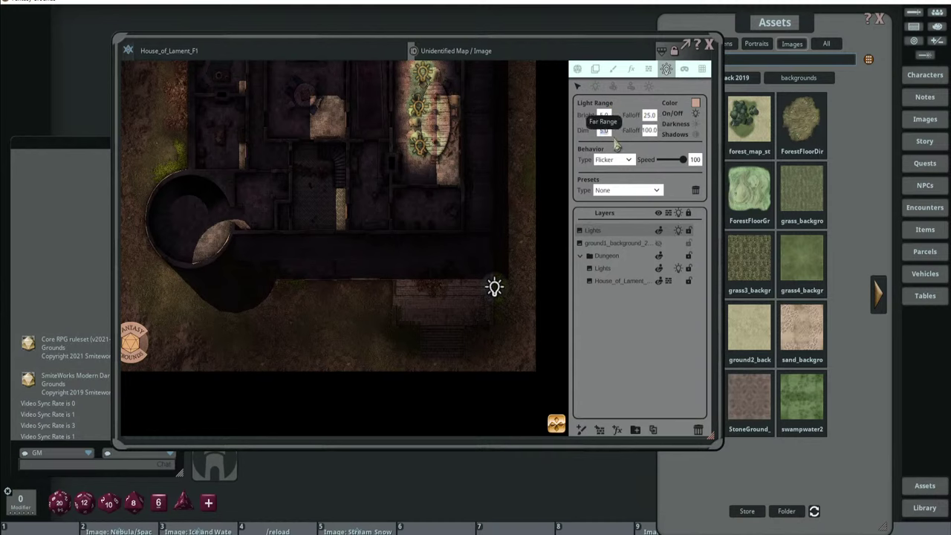
{"action": "type", "text": "2"}
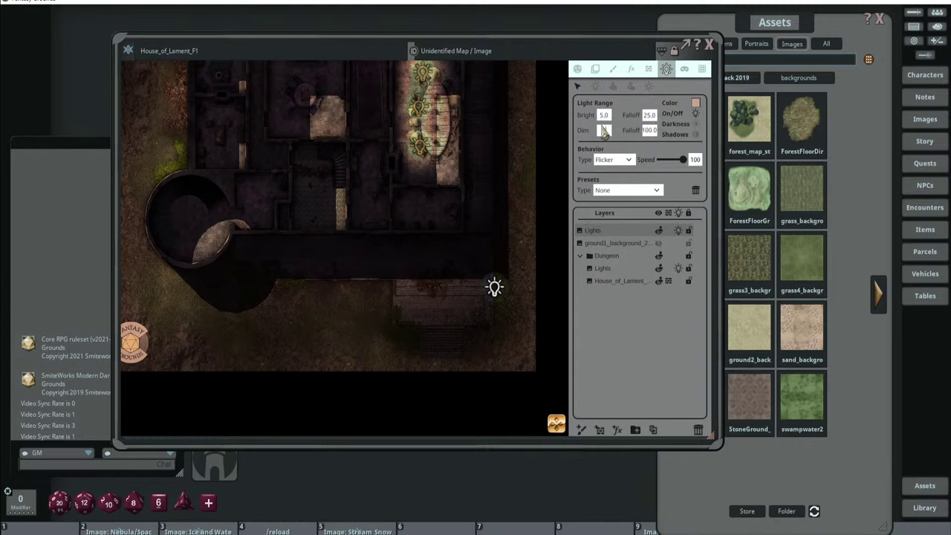
{"action": "key", "text": "BackSpace"}
{"action": "type", "text": "5.5"}
{"action": "key", "text": "Return"}
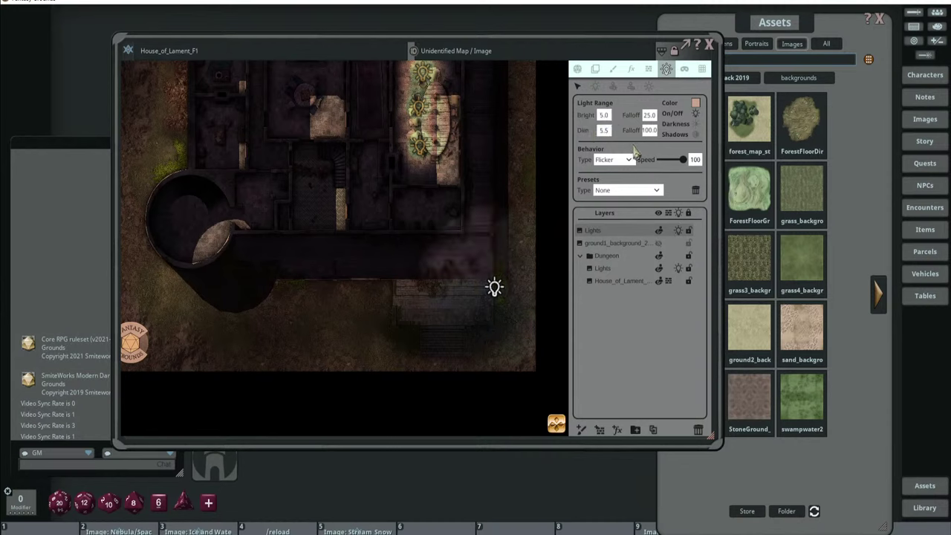
Set the light's animation type to None and its bright falloff to 100.
{"action": "left_click", "coordinate": [613, 160]}
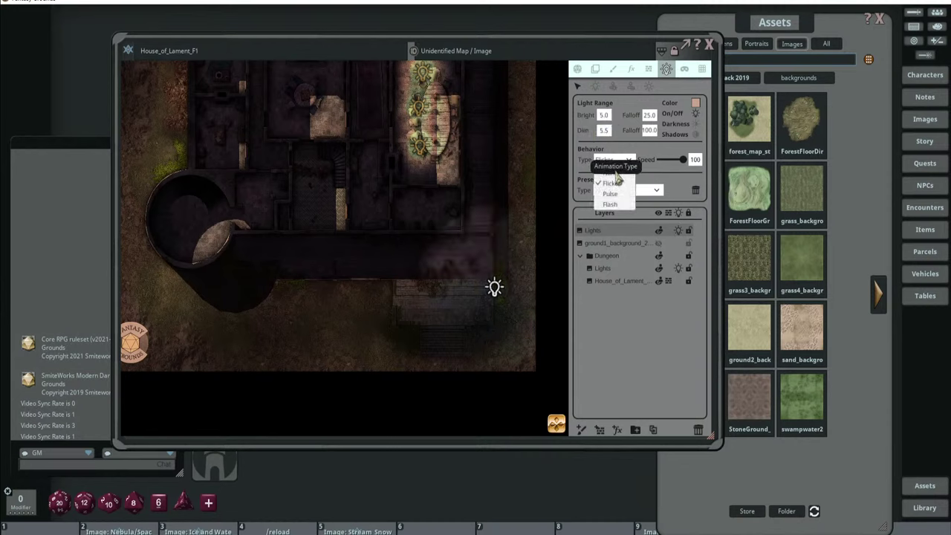
{"action": "left_click", "coordinate": [605, 181]}
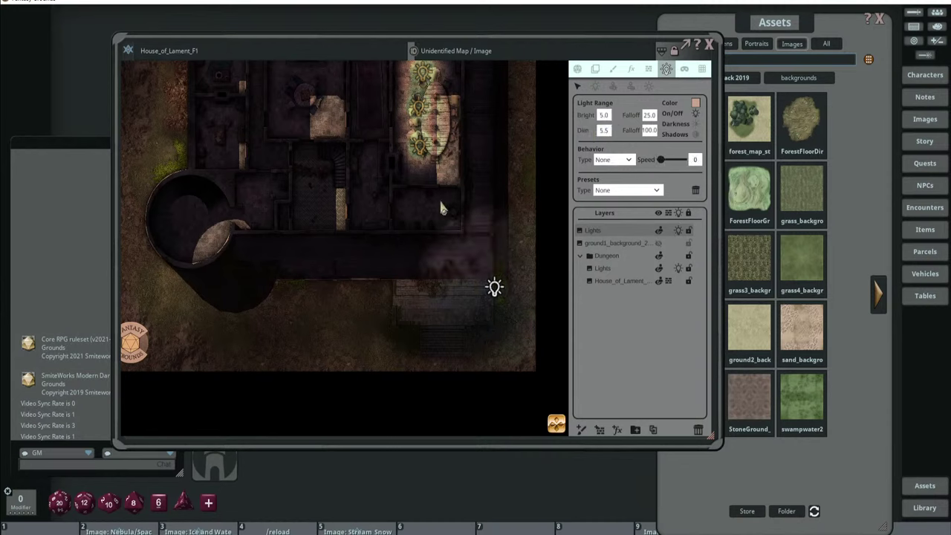
{"action": "double_click", "coordinate": [648, 115]}
{"action": "type", "text": "100.0"}
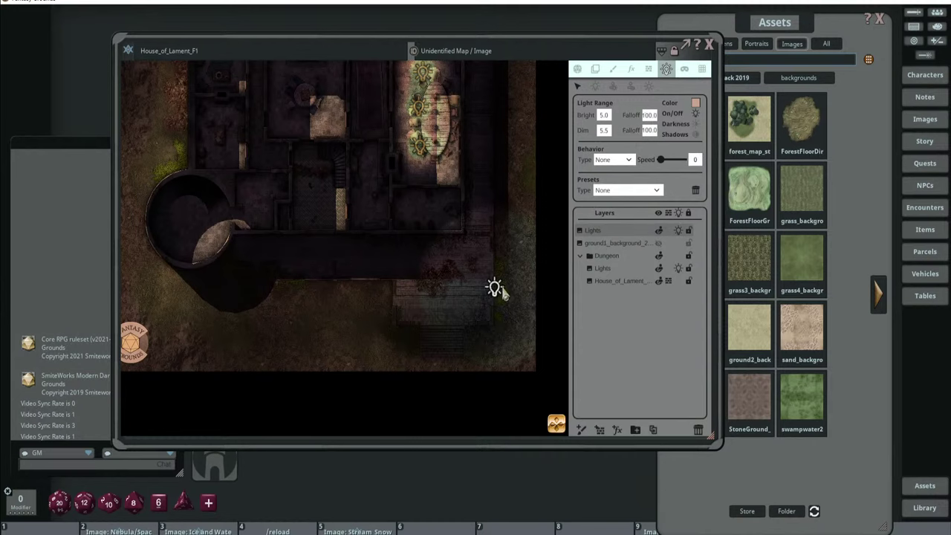
Toggle the light's Shadows option and adjust the light's position along the right edge of the wooden landing.
{"action": "mouse_move", "coordinate": [494, 288]}
{"action": "left_mouse_down"}
{"action": "mouse_move", "coordinate": [510, 304]}
{"action": "mouse_move", "coordinate": [498, 275]}
{"action": "left_mouse_up"}
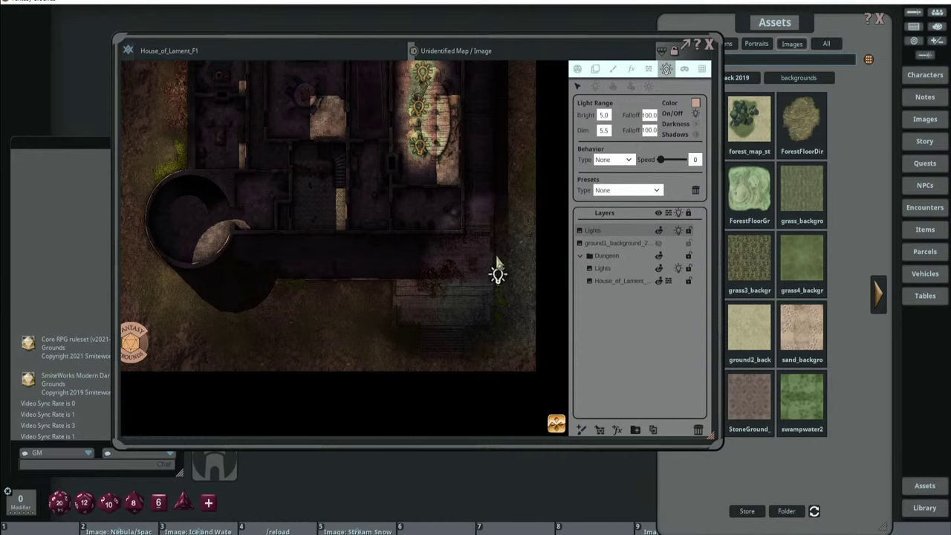
{"action": "left_click", "coordinate": [696, 136]}
{"action": "mouse_move", "coordinate": [498, 275]}
{"action": "left_mouse_down"}
{"action": "mouse_move", "coordinate": [480, 276]}
{"action": "mouse_move", "coordinate": [495, 282]}
{"action": "left_mouse_up"}
{"action": "left_click", "coordinate": [610, 116]}
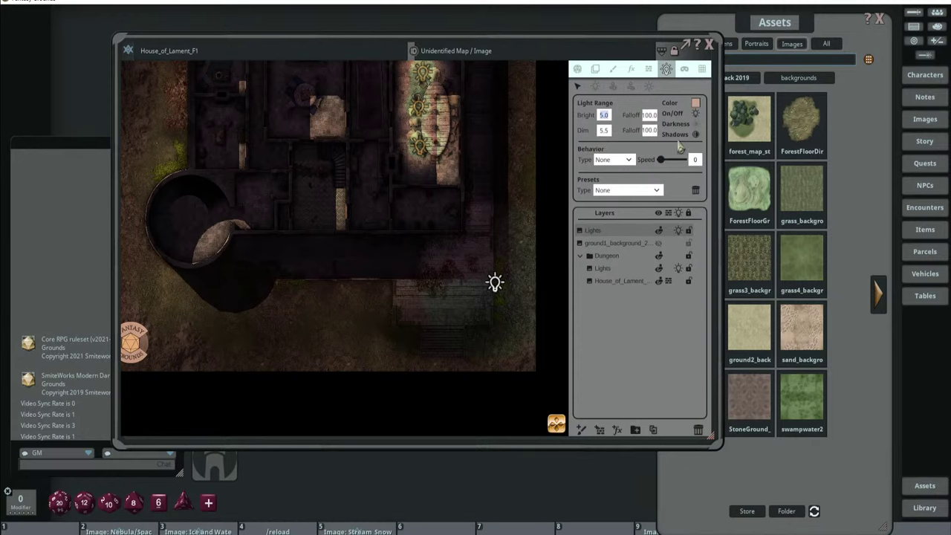
Set the light's color to the fully opaque FFFFC3A0.
{"action": "left_click", "coordinate": [696, 104]}
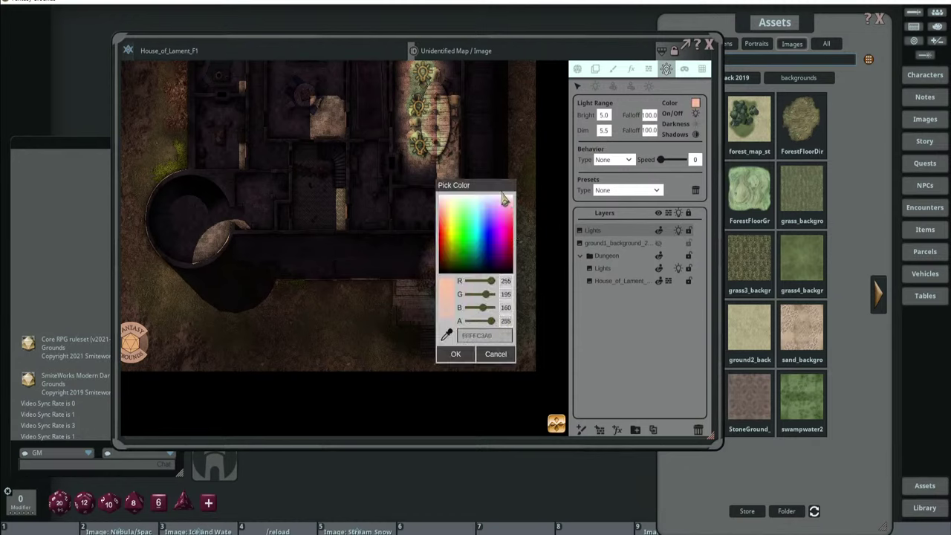
{"action": "left_click_drag", "start_coordinate": [492, 186], "coordinate": [608, 170]}
{"action": "left_click", "coordinate": [559, 332]}
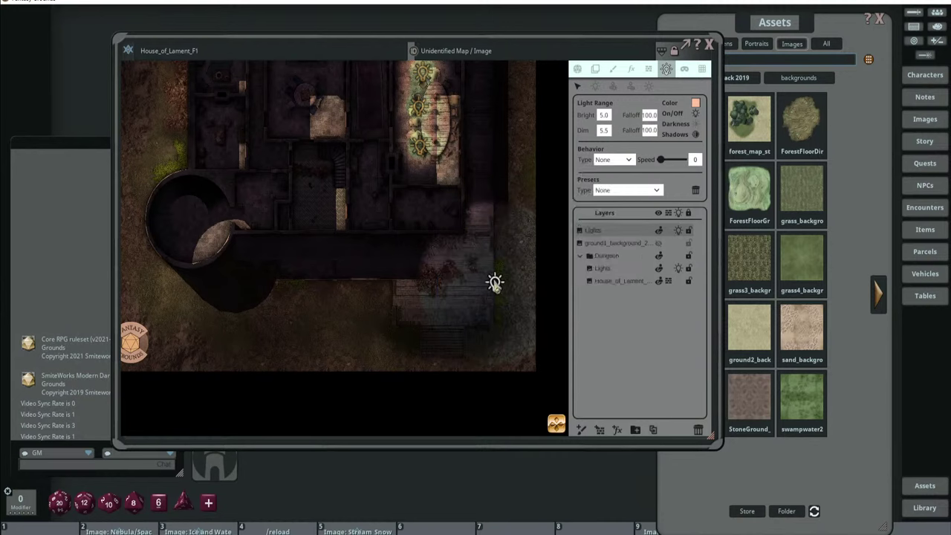
Move the light onto the grass just left of the wooden steps and set its dim range to 5.
{"action": "left_click_drag", "start_coordinate": [495, 283], "coordinate": [274, 334]}
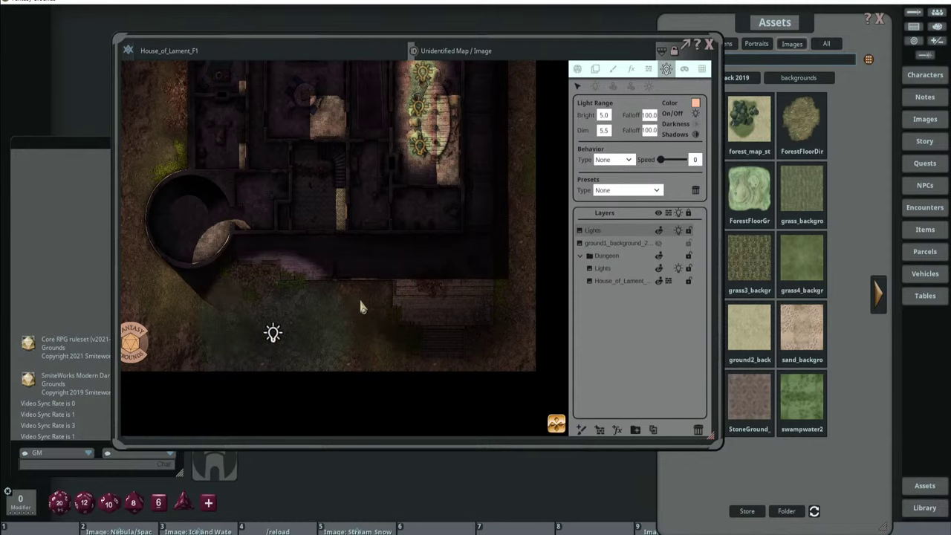
{"action": "scroll", "coordinate": [359, 297], "scroll_direction": "down", "scroll_amount": 3}
{"action": "left_click_drag", "start_coordinate": [334, 323], "coordinate": [376, 319]}
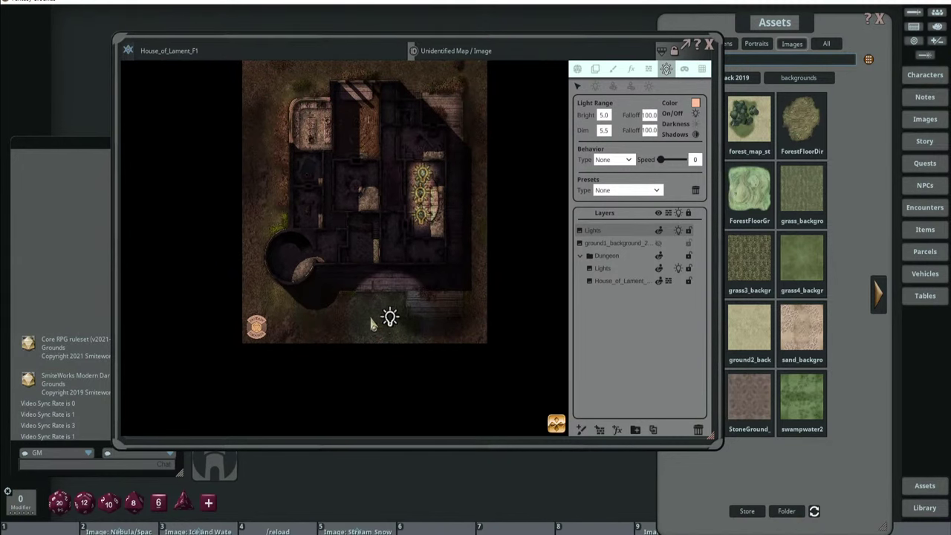
{"action": "scroll", "coordinate": [376, 319], "scroll_direction": "up", "scroll_amount": 3}
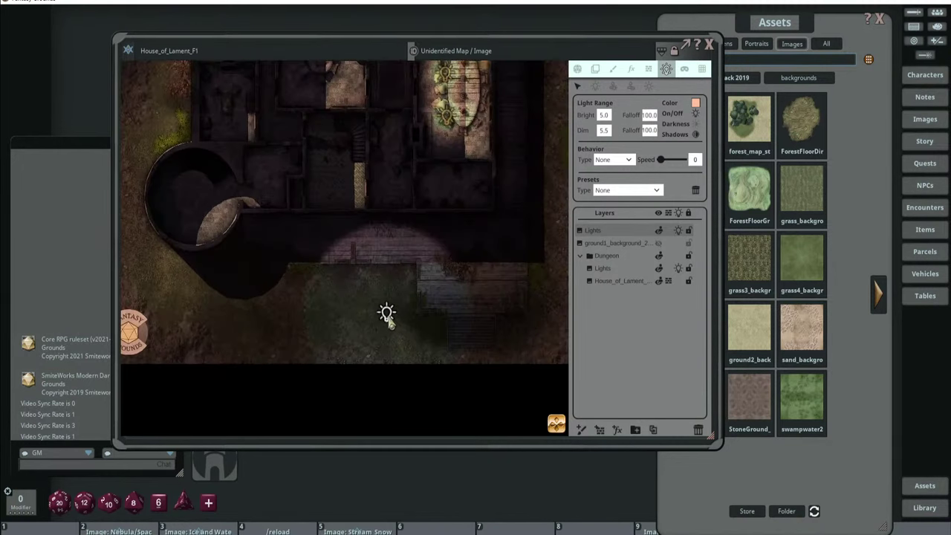
{"action": "double_click", "coordinate": [603, 130]}
{"action": "type", "text": "5"}
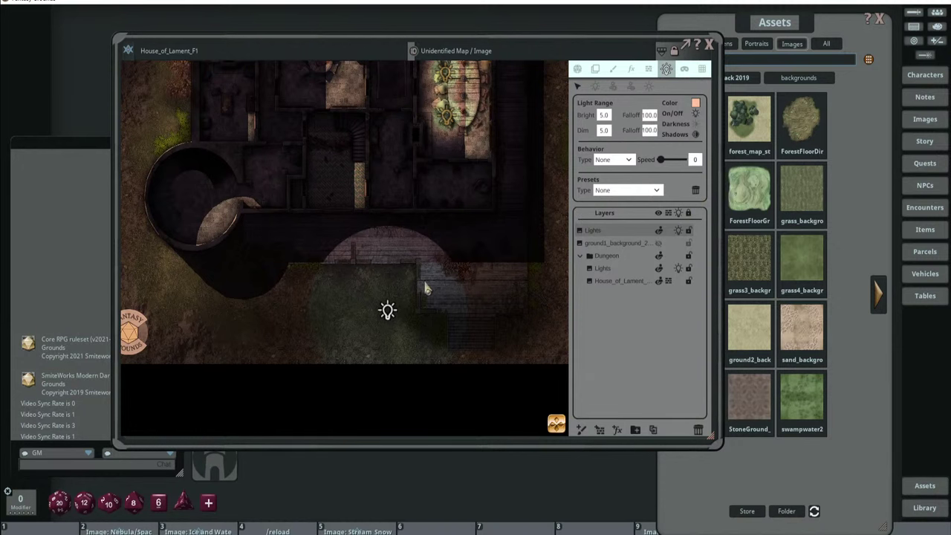
{"action": "mouse_move", "coordinate": [387, 310]}
{"action": "left_mouse_down"}
{"action": "mouse_move", "coordinate": [418, 312]}
{"action": "mouse_move", "coordinate": [404, 308]}
{"action": "left_mouse_up"}
Nudge the light closer to the wooden steps and set its bright range to 2.5.
{"action": "scroll", "coordinate": [557, 189], "scroll_direction": "up", "scroll_amount": 2}
{"action": "scroll", "coordinate": [556, 187], "scroll_direction": "up", "scroll_amount": 1}
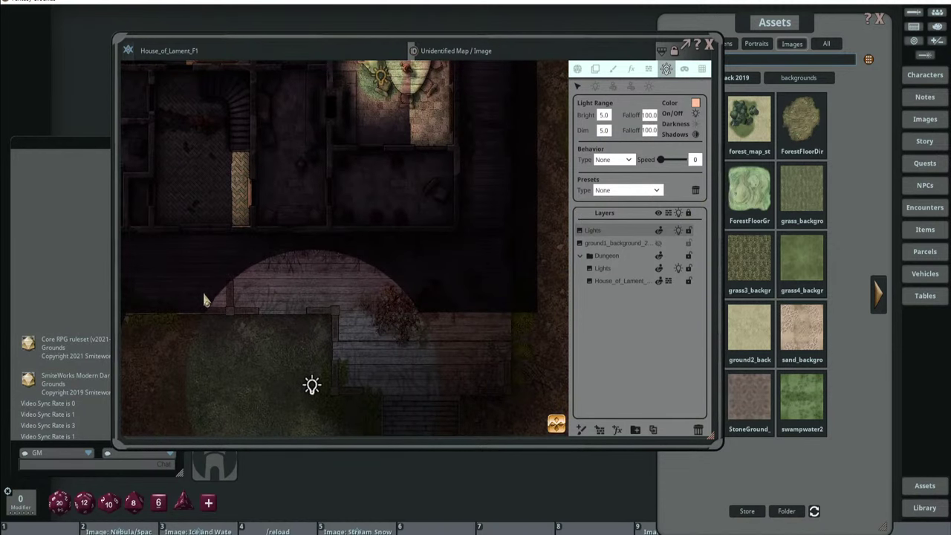
{"action": "left_click_drag", "start_coordinate": [312, 386], "coordinate": [318, 386]}
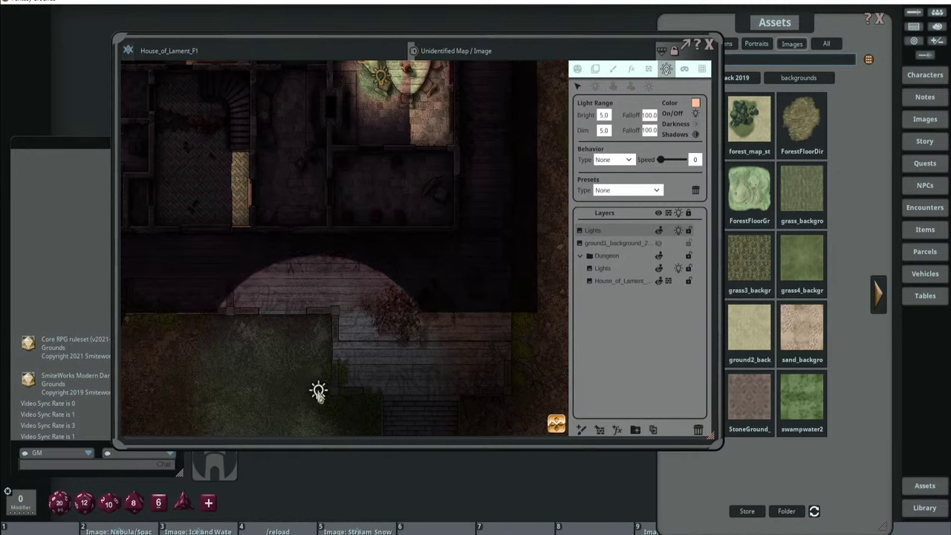
{"action": "left_click", "coordinate": [606, 131]}
{"action": "left_click", "coordinate": [607, 116]}
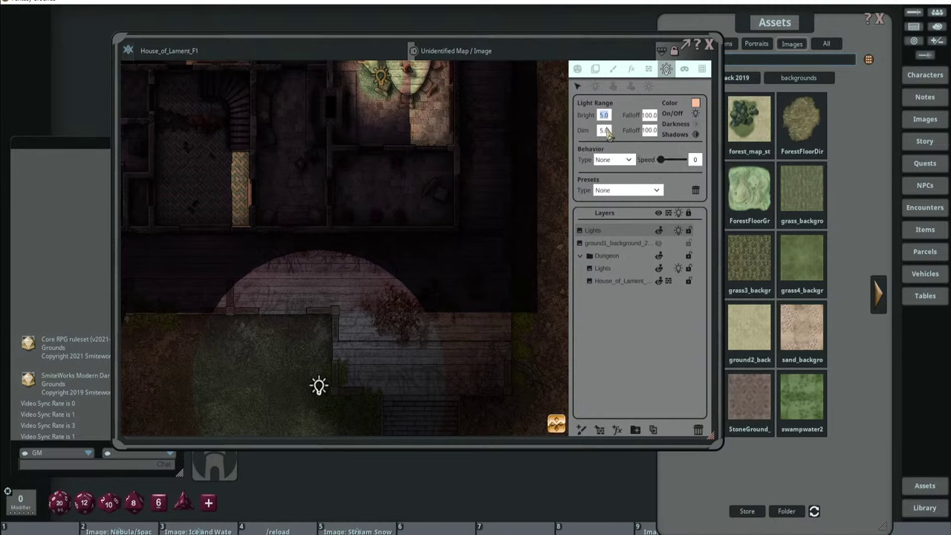
{"action": "type", "text": "2.5"}
{"action": "key", "text": "Return"}
Move the light to the right of the wooden steps and lower its color opacity to 51, giving 33FFC3A0.
{"action": "left_click_drag", "start_coordinate": [323, 377], "coordinate": [474, 325]}
{"action": "left_click", "coordinate": [695, 103]}
{"action": "left_click", "coordinate": [456, 354]}
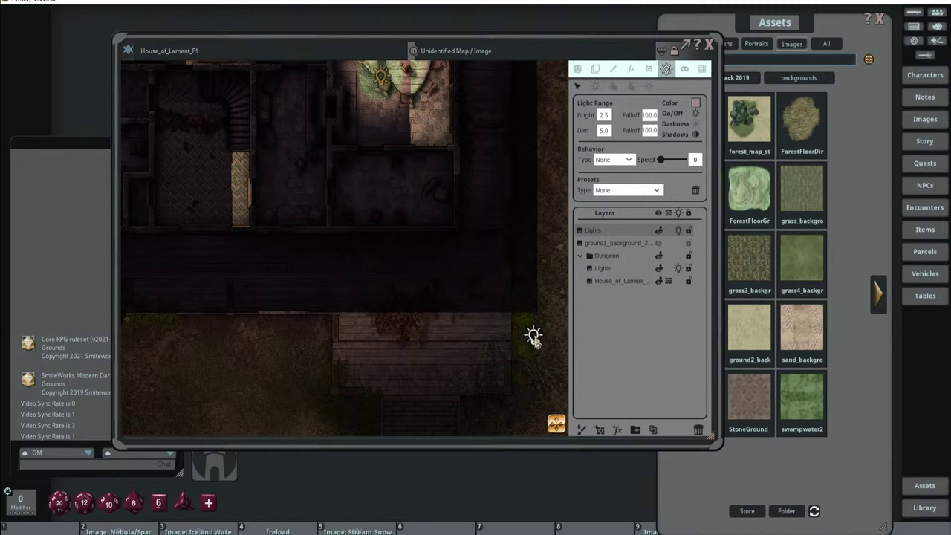
Move the light up beside the porch's outer right corner and raise the opacity of its color.
{"action": "left_click_drag", "start_coordinate": [534, 336], "coordinate": [537, 309]}
{"action": "left_click", "coordinate": [695, 103]}
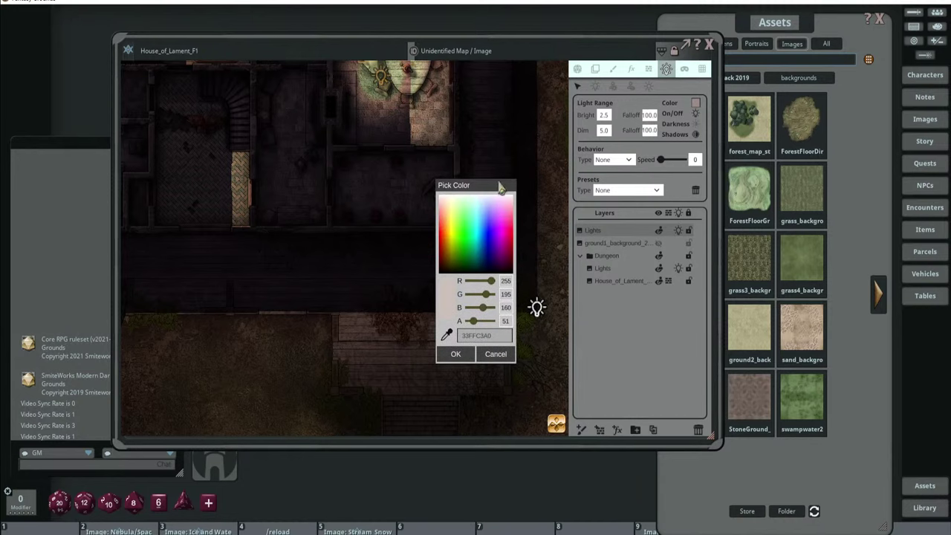
{"action": "left_click_drag", "start_coordinate": [501, 187], "coordinate": [704, 169]}
{"action": "left_click_drag", "start_coordinate": [675, 304], "coordinate": [691, 307]}
{"action": "left_click", "coordinate": [659, 336]}
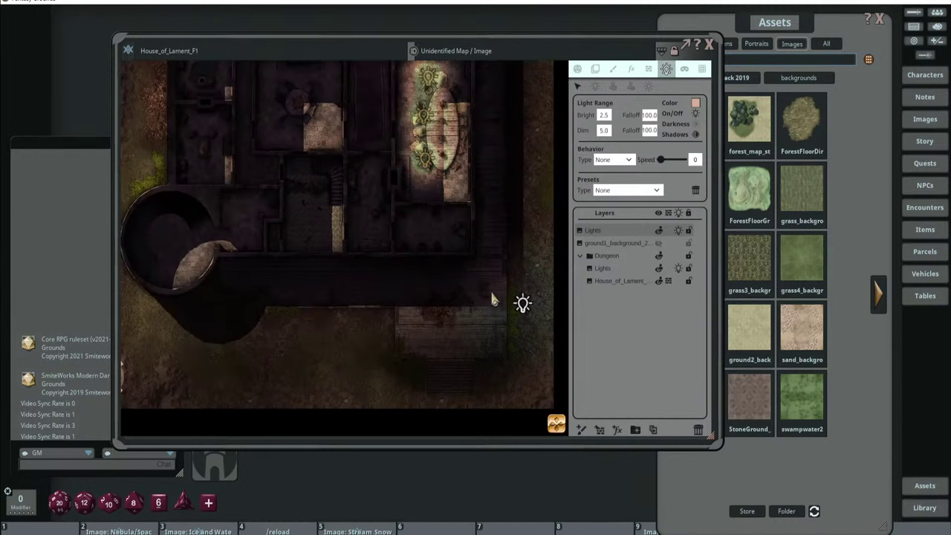
{"action": "scroll", "coordinate": [490, 289], "scroll_direction": "down", "scroll_amount": 2}
{"action": "left_click_drag", "start_coordinate": [490, 289], "coordinate": [445, 295]}
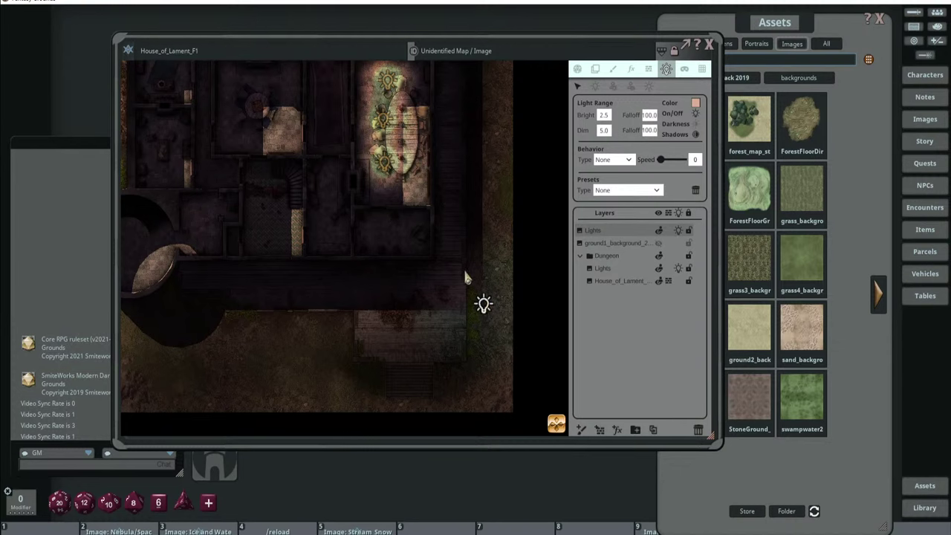
{"action": "left_click_drag", "start_coordinate": [450, 267], "coordinate": [502, 275]}
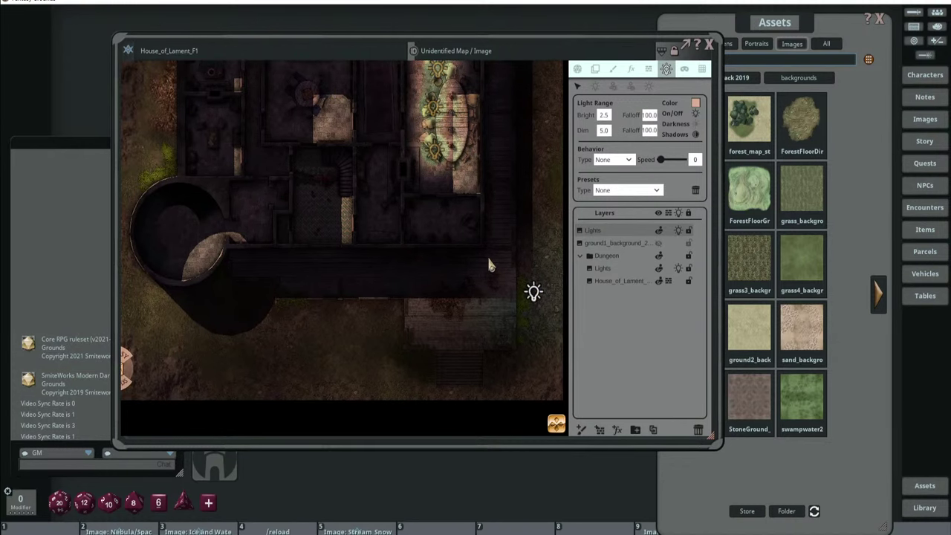
{"action": "scroll", "coordinate": [498, 281], "scroll_direction": "down", "scroll_amount": 2}
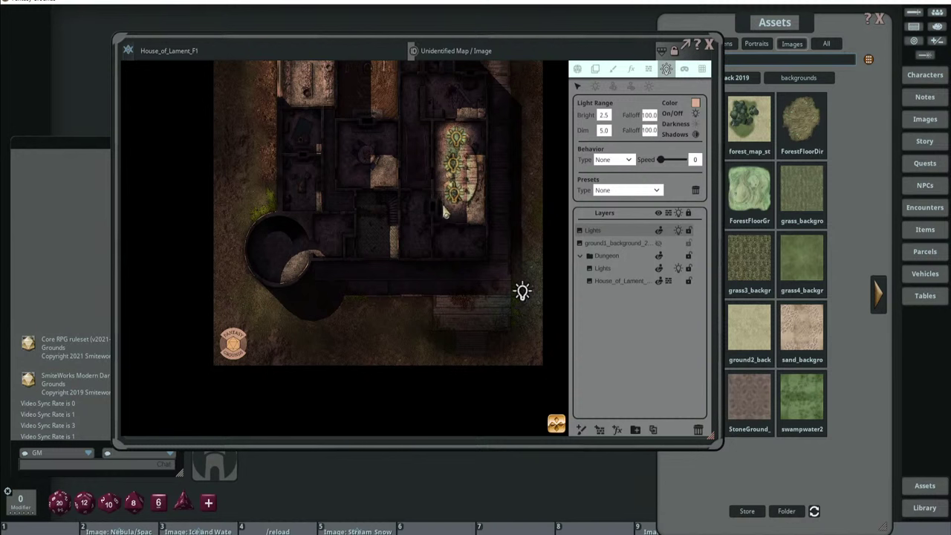
Move the House_of_Lament_F1 map window aside so it uncovers the first columns of asset thumbnails.
{"action": "scroll", "coordinate": [441, 202], "scroll_direction": "down", "scroll_amount": 2}
{"action": "scroll", "coordinate": [409, 221], "scroll_direction": "up", "scroll_amount": 1}
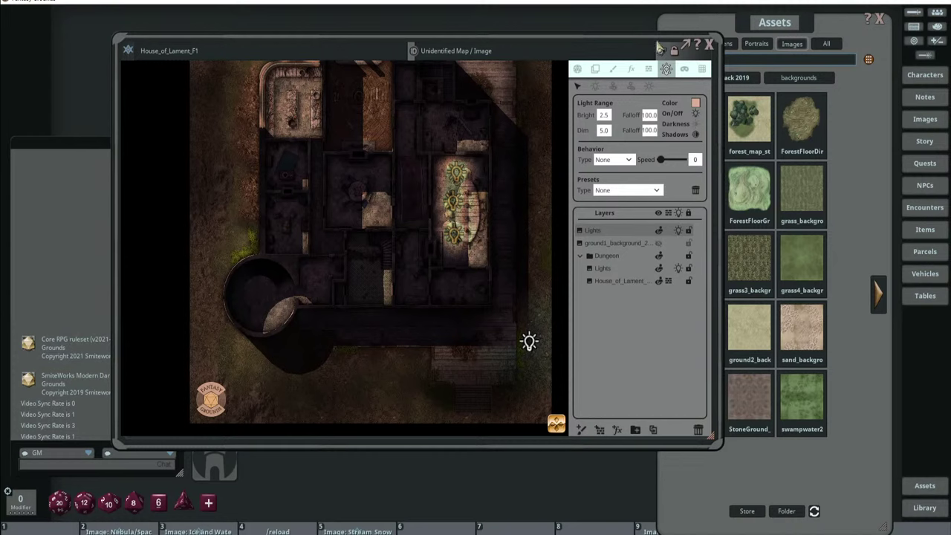
{"action": "left_click_drag", "start_coordinate": [649, 41], "coordinate": [597, 37]}
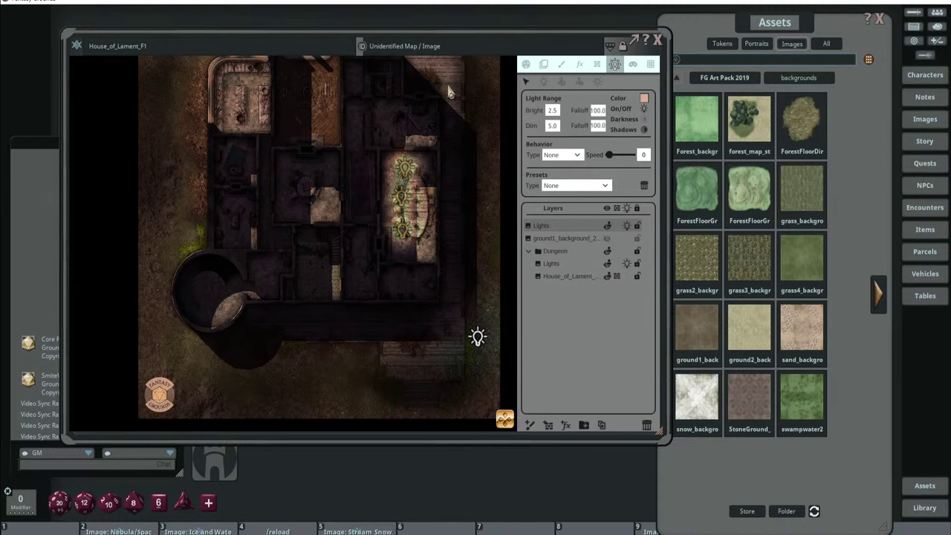
Examine the lit and shadowed areas across the house, from the dining room to the round tower and the porch.
{"action": "scroll", "coordinate": [401, 214], "scroll_direction": "down", "scroll_amount": 2}
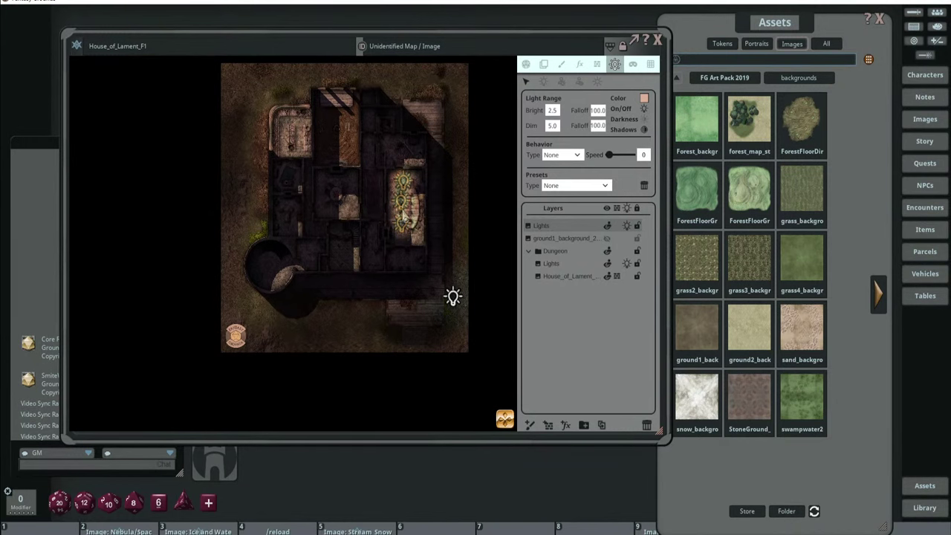
{"action": "scroll", "coordinate": [407, 222], "scroll_direction": "up", "scroll_amount": 3}
{"action": "scroll", "coordinate": [407, 223], "scroll_direction": "up", "scroll_amount": 1}
{"action": "scroll", "coordinate": [413, 226], "scroll_direction": "down", "scroll_amount": 3}
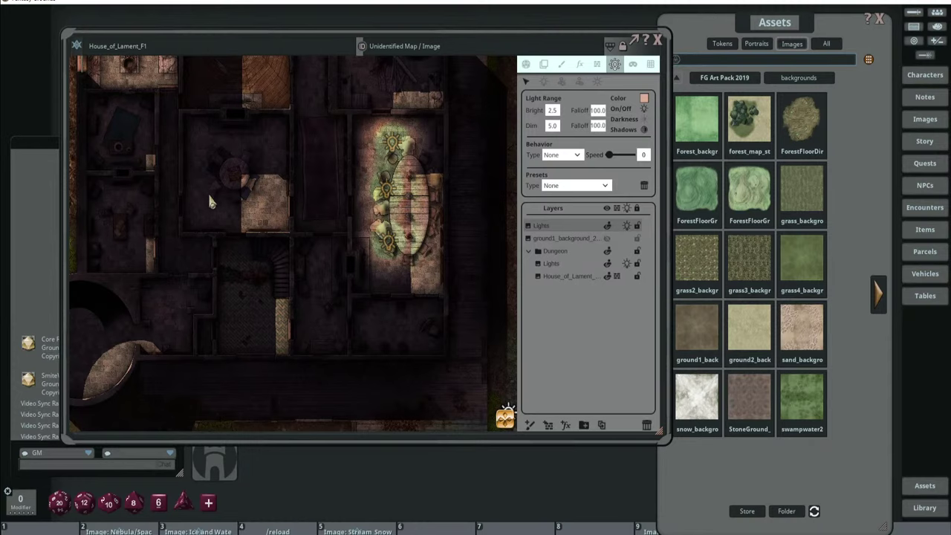
{"action": "scroll", "coordinate": [208, 196], "scroll_direction": "down", "scroll_amount": 2}
{"action": "left_click_drag", "start_coordinate": [263, 238], "coordinate": [262, 247]}
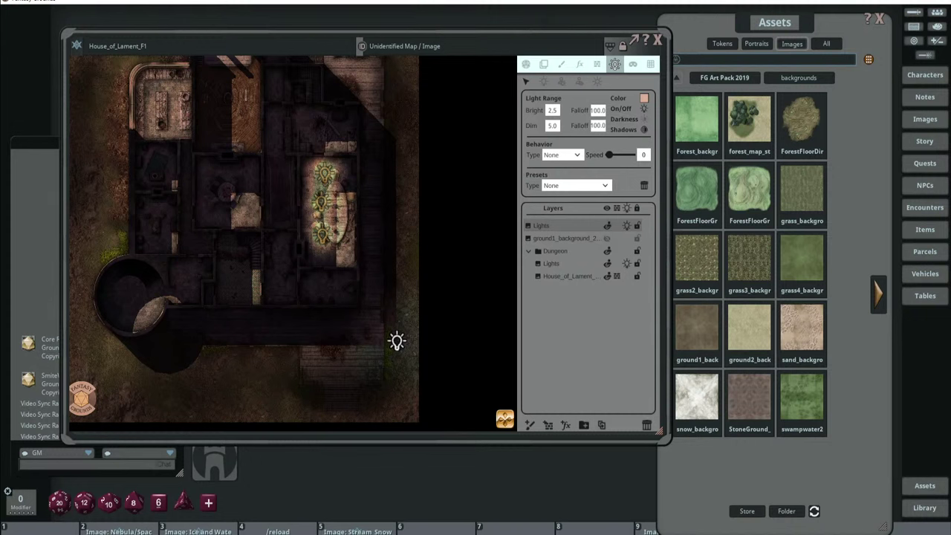
{"action": "scroll", "coordinate": [351, 277], "scroll_direction": "up", "scroll_amount": 2}
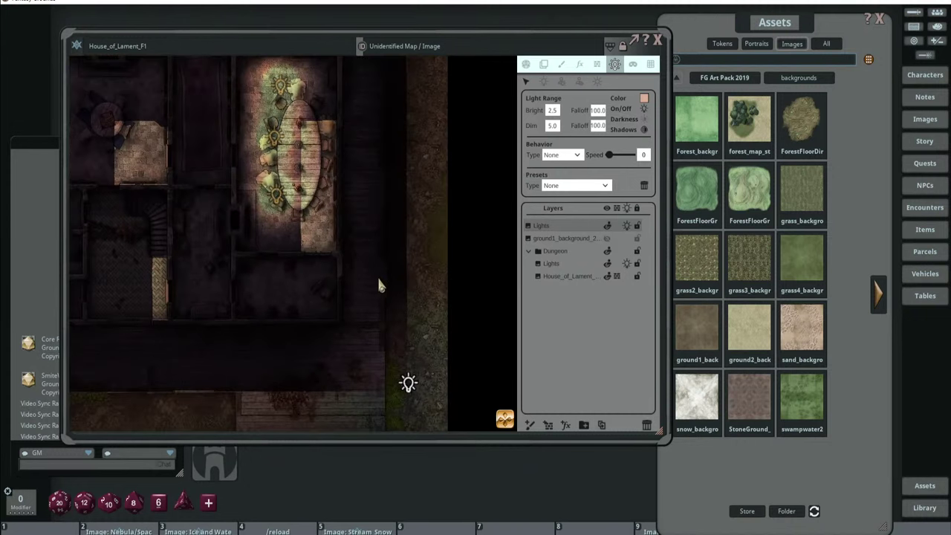
{"action": "scroll", "coordinate": [286, 227], "scroll_direction": "up", "scroll_amount": 2}
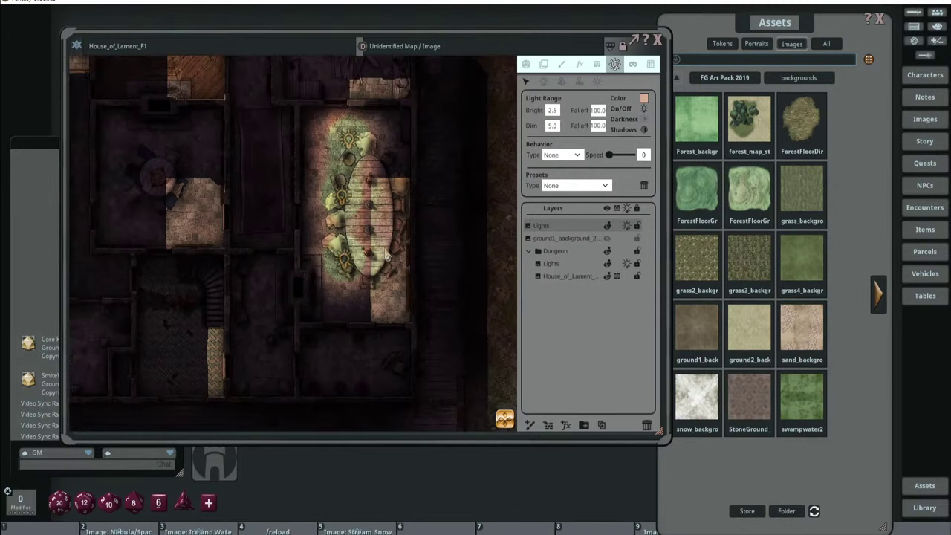
{"action": "scroll", "coordinate": [354, 138], "scroll_direction": "up", "scroll_amount": 1}
{"action": "scroll", "coordinate": [461, 144], "scroll_direction": "down", "scroll_amount": 5}
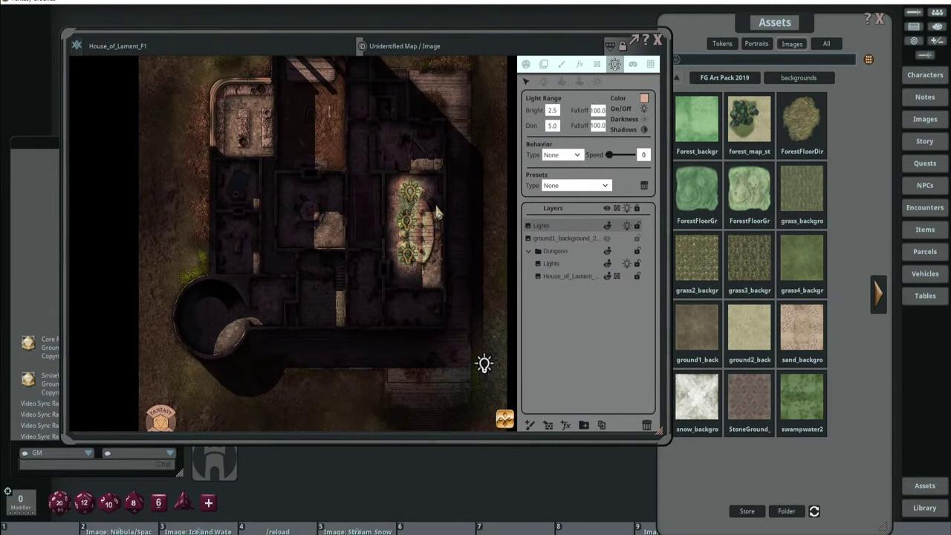
{"action": "scroll", "coordinate": [430, 201], "scroll_direction": "up", "scroll_amount": 2}
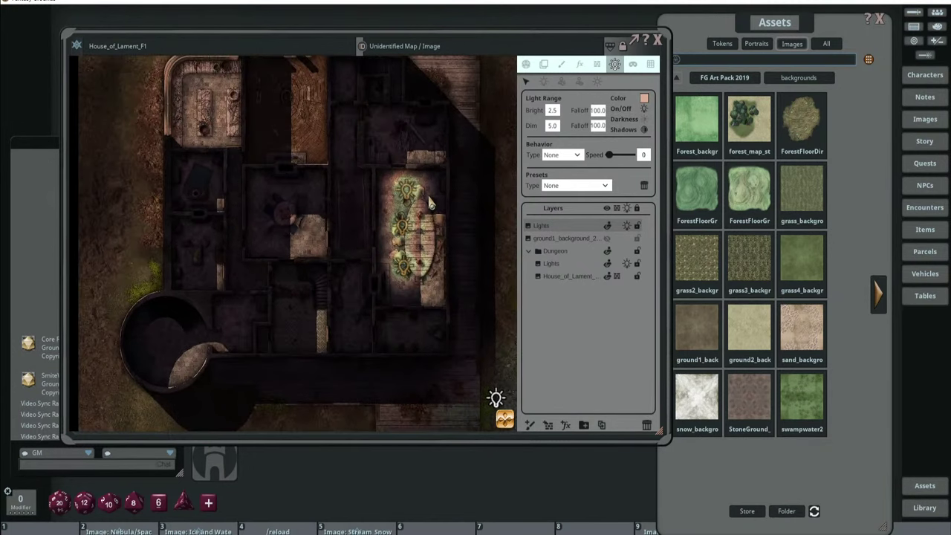
Select the three flickering lights beside the dining table and move them together onto the table.
{"action": "left_click", "coordinate": [400, 187]}
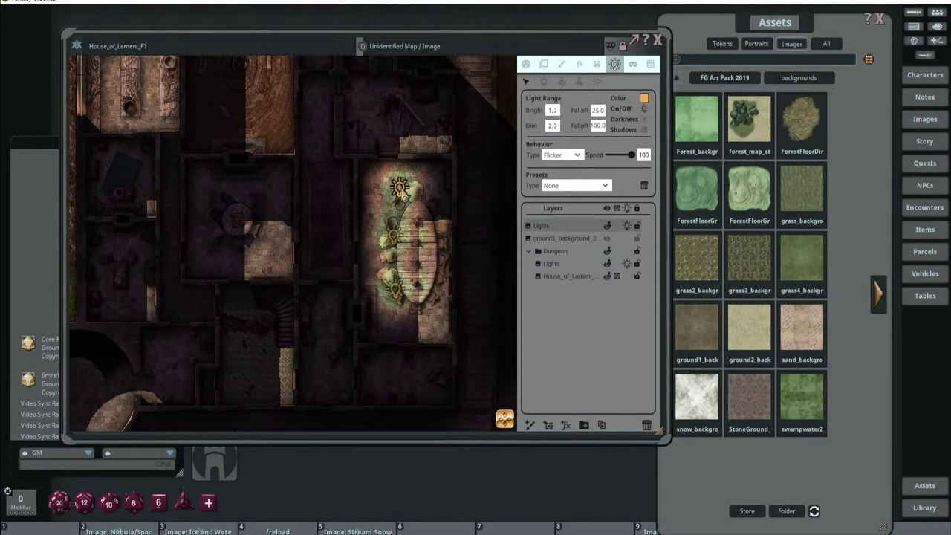
{"action": "left_click_drag", "start_coordinate": [370, 178], "coordinate": [430, 338]}
{"action": "left_click_drag", "start_coordinate": [401, 301], "coordinate": [422, 316]}
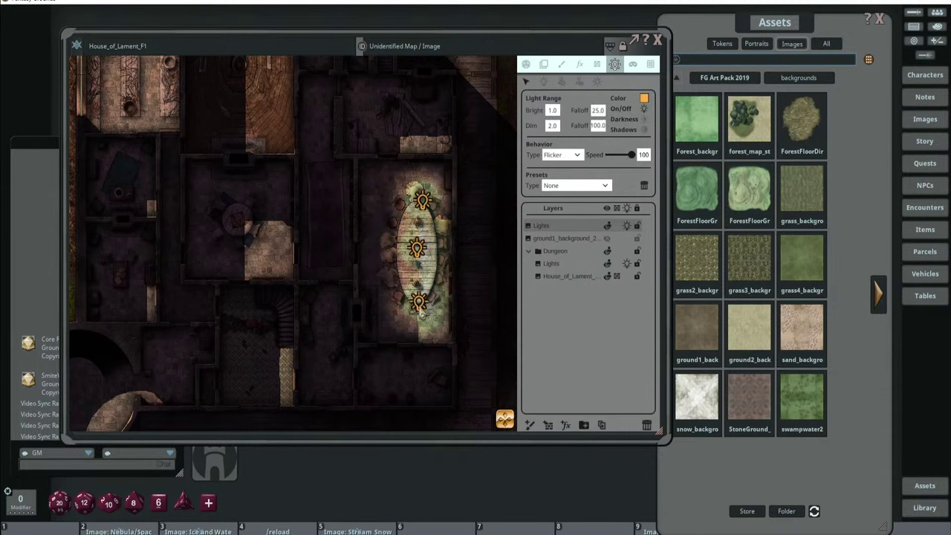
Place the two outer lights on the table's candleholders and the middle light between the two plates.
{"action": "scroll", "coordinate": [421, 263], "scroll_direction": "up", "scroll_amount": 2}
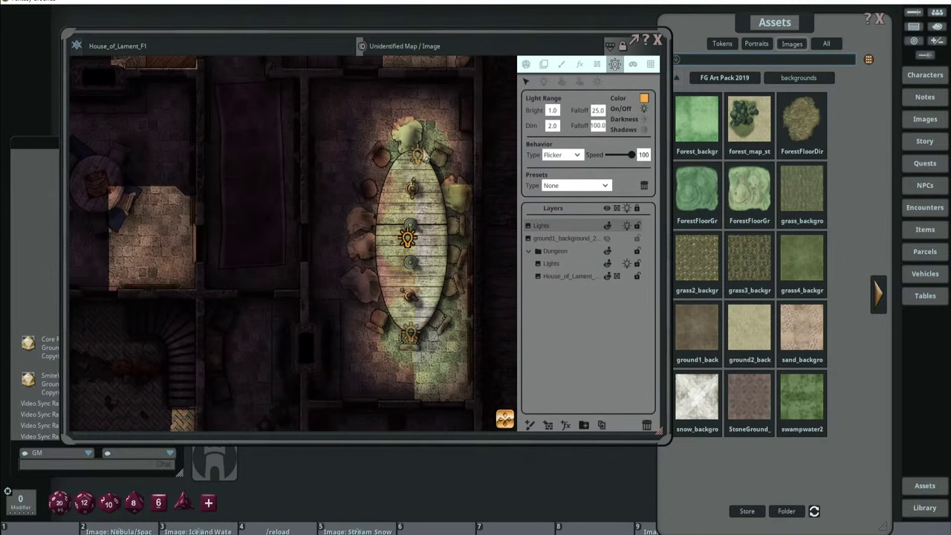
{"action": "left_click_drag", "start_coordinate": [421, 162], "coordinate": [417, 197]}
{"action": "left_click_drag", "start_coordinate": [409, 245], "coordinate": [414, 259]}
{"action": "left_click_drag", "start_coordinate": [410, 336], "coordinate": [410, 303]}
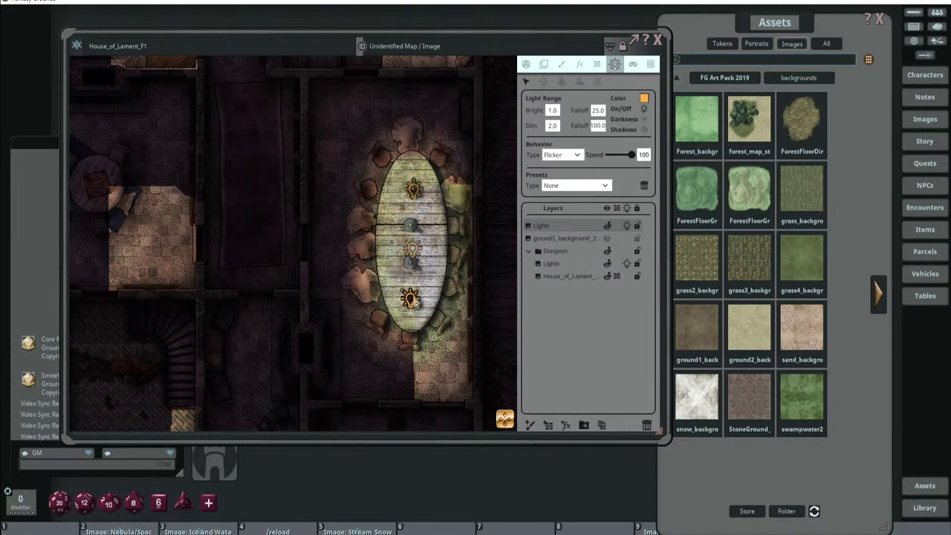
{"action": "scroll", "coordinate": [435, 260], "scroll_direction": "down", "scroll_amount": 2}
{"action": "scroll", "coordinate": [435, 257], "scroll_direction": "up", "scroll_amount": 2}
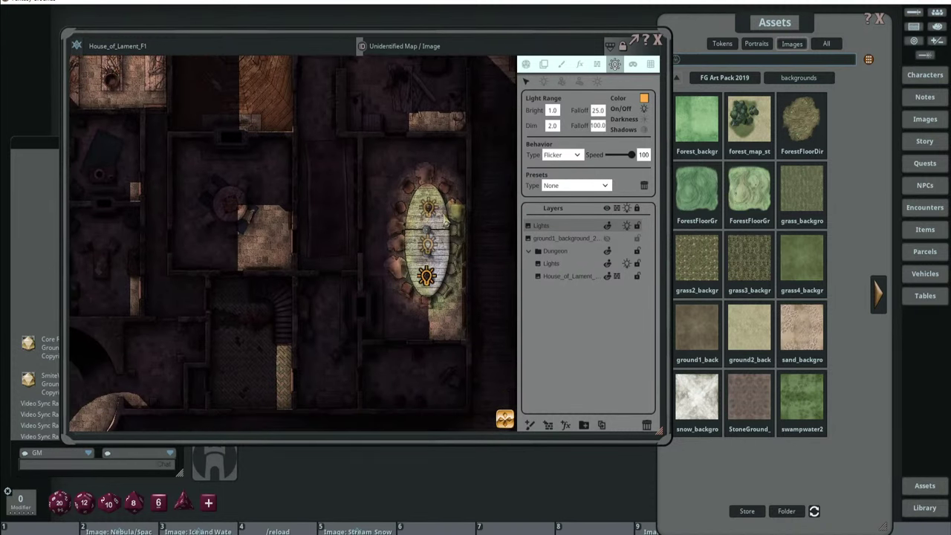
{"action": "scroll", "coordinate": [416, 223], "scroll_direction": "down", "scroll_amount": 1}
{"action": "scroll", "coordinate": [480, 219], "scroll_direction": "down", "scroll_amount": 2}
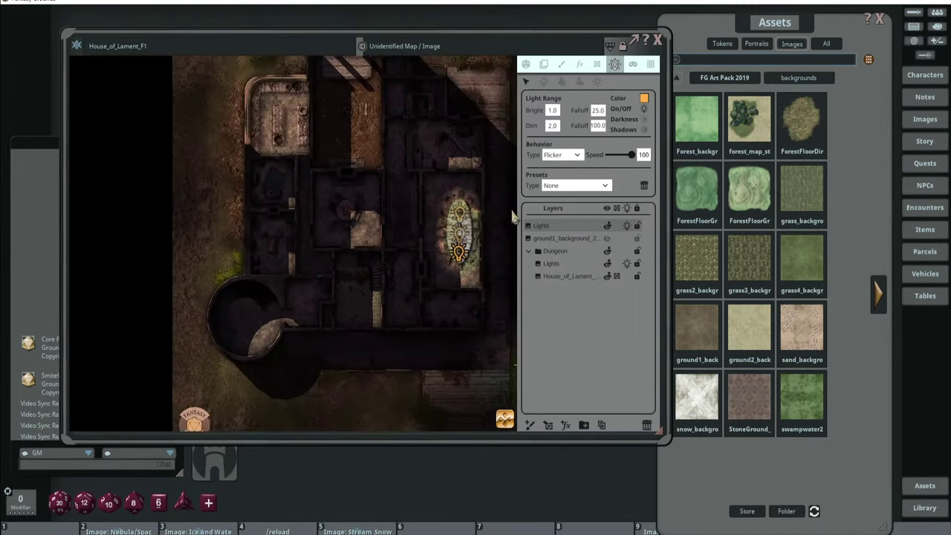
Start an ambient light mask on the House_of_Lament layer and cover the central rooms, dining room side and west rooms with rectangles.
{"action": "left_click", "coordinate": [597, 81]}
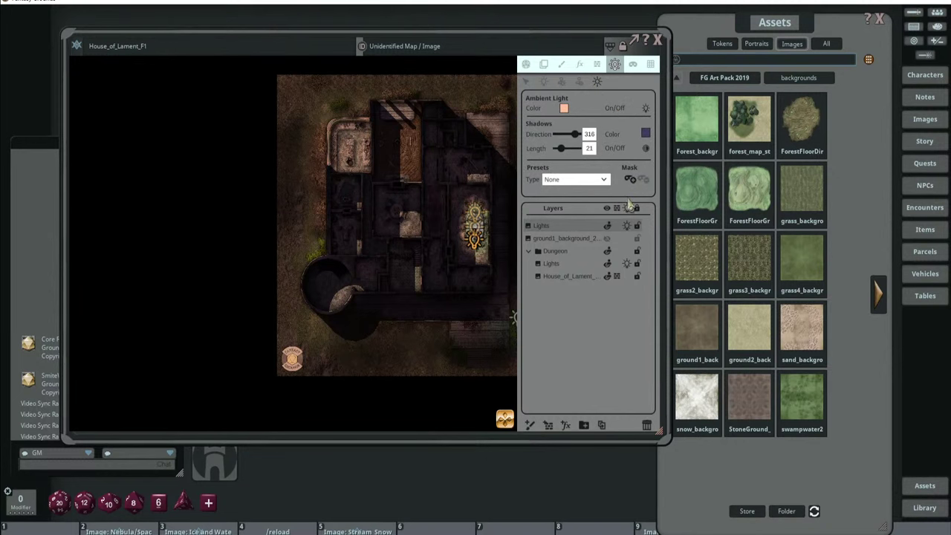
{"action": "left_click", "coordinate": [630, 182]}
{"action": "scroll", "coordinate": [401, 159], "scroll_direction": "up", "scroll_amount": 3}
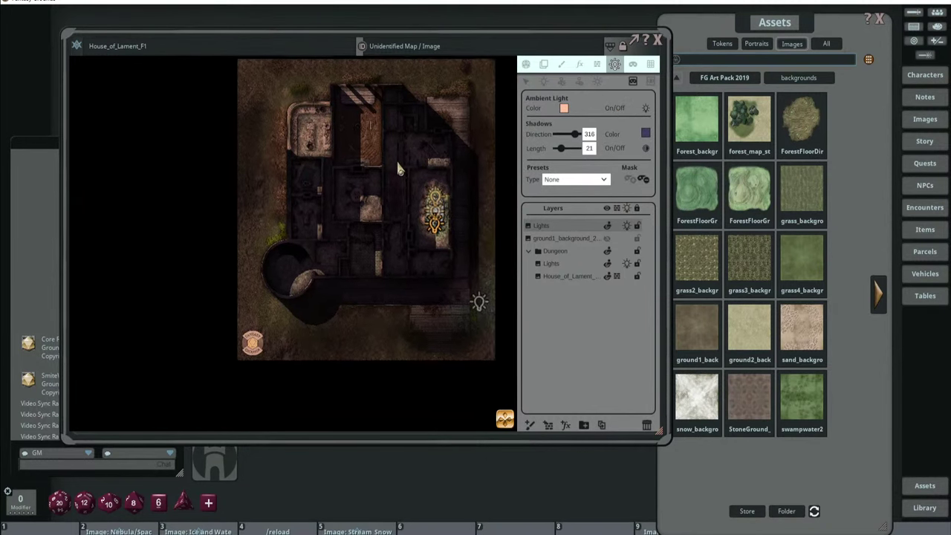
{"action": "left_click", "coordinate": [566, 276]}
{"action": "scroll", "coordinate": [352, 223], "scroll_direction": "down", "scroll_amount": 2}
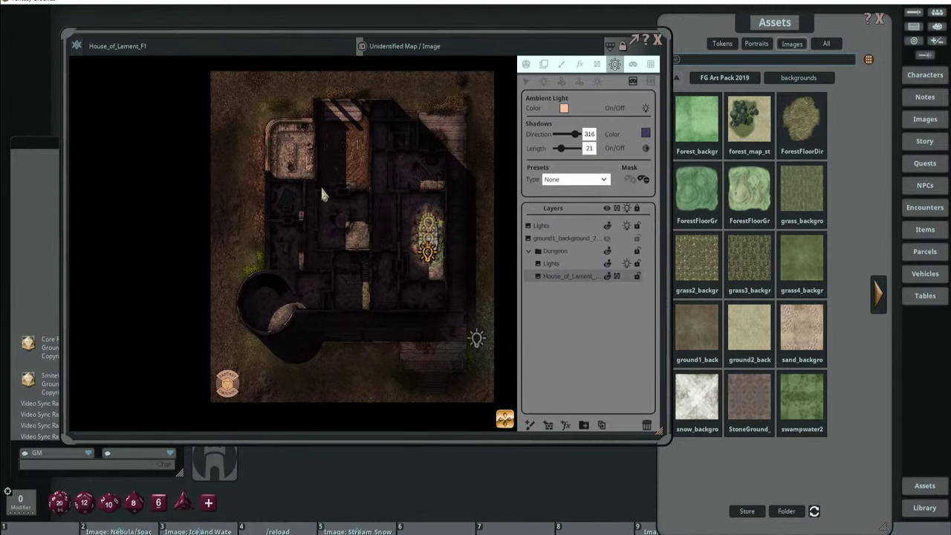
{"action": "left_click_drag", "start_coordinate": [313, 97], "coordinate": [397, 311]}
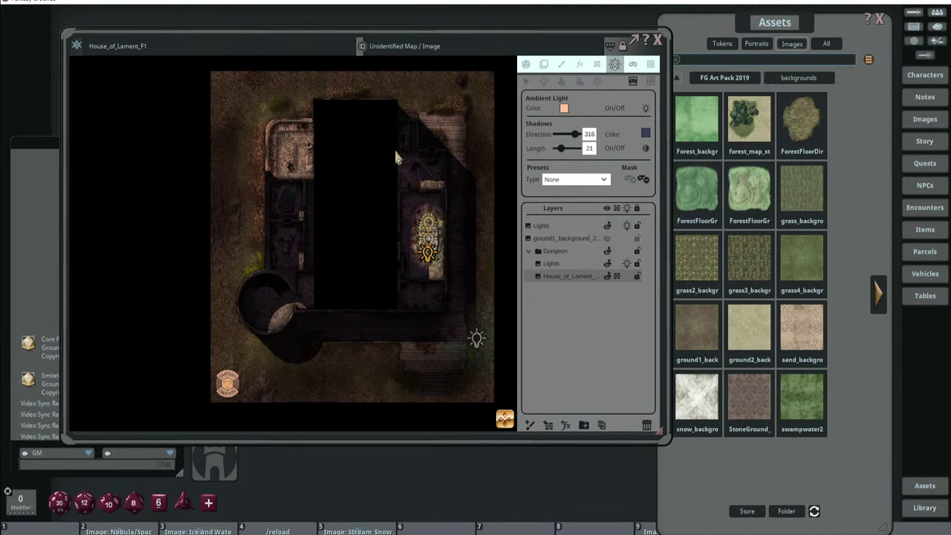
{"action": "left_click_drag", "start_coordinate": [394, 148], "coordinate": [448, 309]}
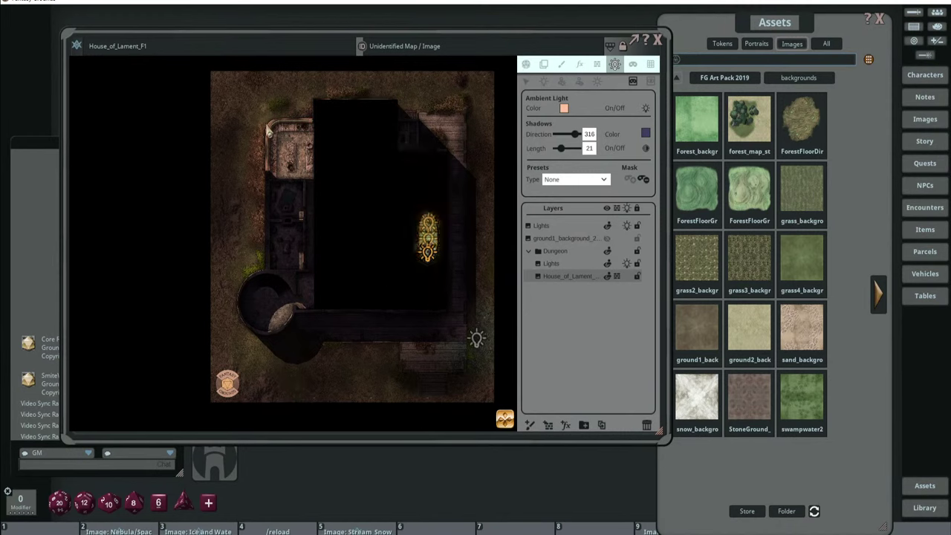
{"action": "left_click_drag", "start_coordinate": [267, 183], "coordinate": [330, 312]}
Extend the ambient light mask over the round tower with a polygon following its curved outer wall.
{"action": "scroll", "coordinate": [325, 310], "scroll_direction": "up", "scroll_amount": 3}
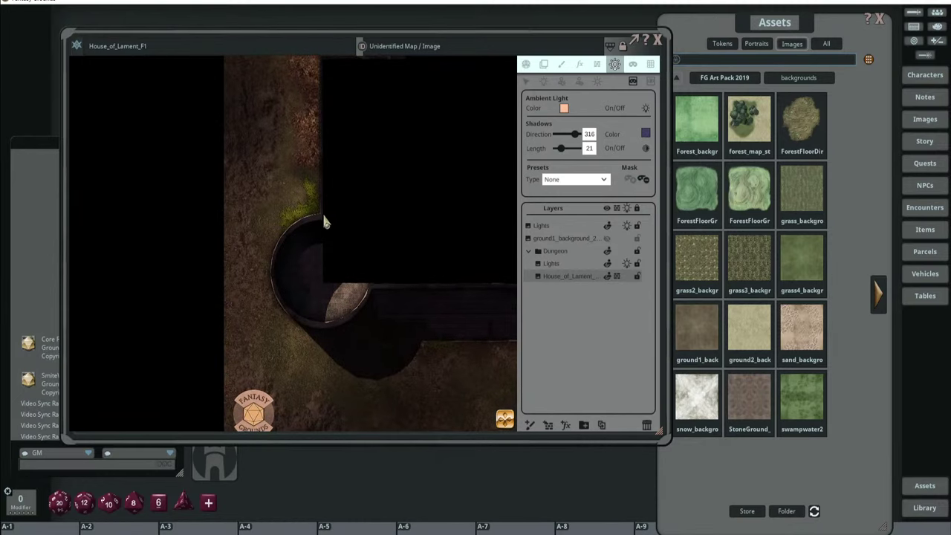
{"action": "left_click", "coordinate": [321, 217]}
{"action": "left_click", "coordinate": [273, 268]}
{"action": "left_click", "coordinate": [291, 318]}
{"action": "left_click", "coordinate": [333, 329]}
{"action": "left_click", "coordinate": [371, 292]}
{"action": "double_click", "coordinate": [378, 275]}
Select the three lights on the dining table and set their bright range to 0.
{"action": "scroll", "coordinate": [361, 245], "scroll_direction": "up", "scroll_amount": 3}
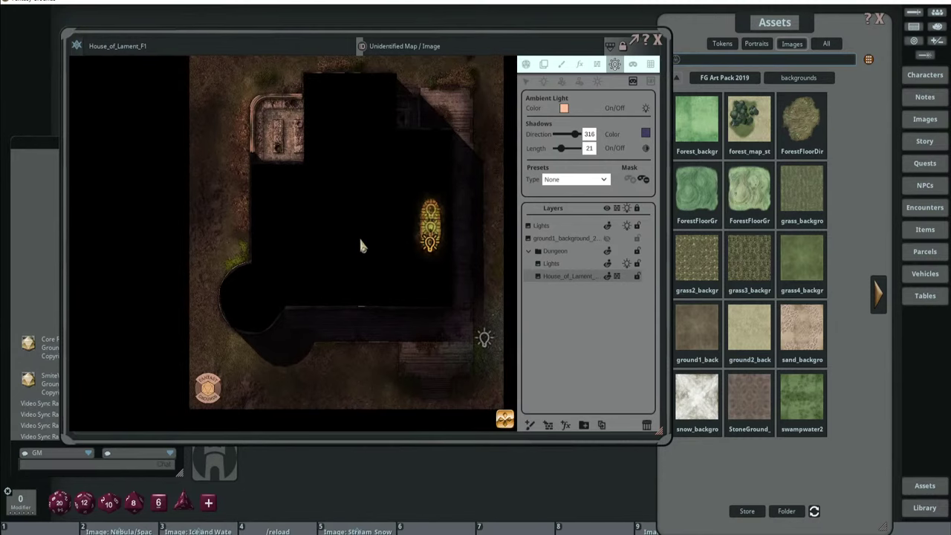
{"action": "scroll", "coordinate": [456, 231], "scroll_direction": "up", "scroll_amount": 2}
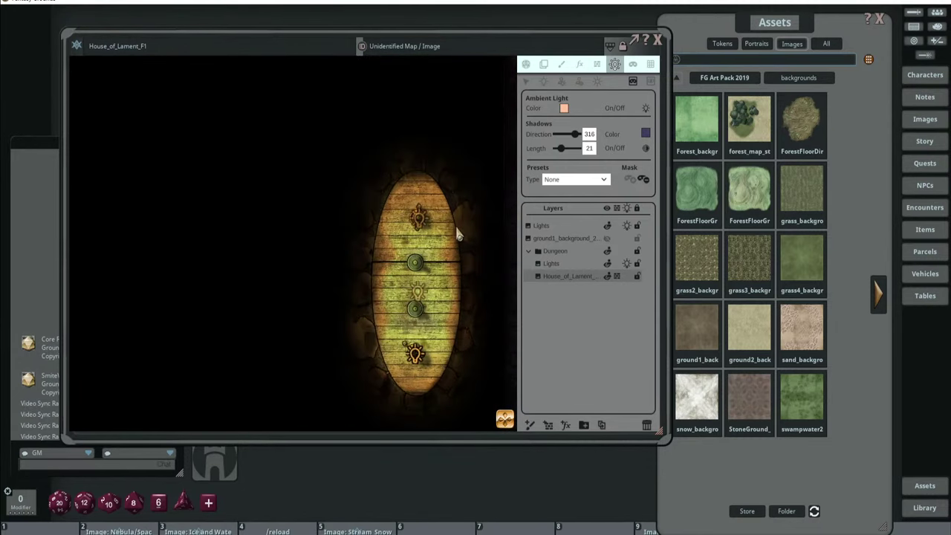
{"action": "scroll", "coordinate": [456, 232], "scroll_direction": "down", "scroll_amount": 2}
{"action": "scroll", "coordinate": [436, 223], "scroll_direction": "up", "scroll_amount": 1}
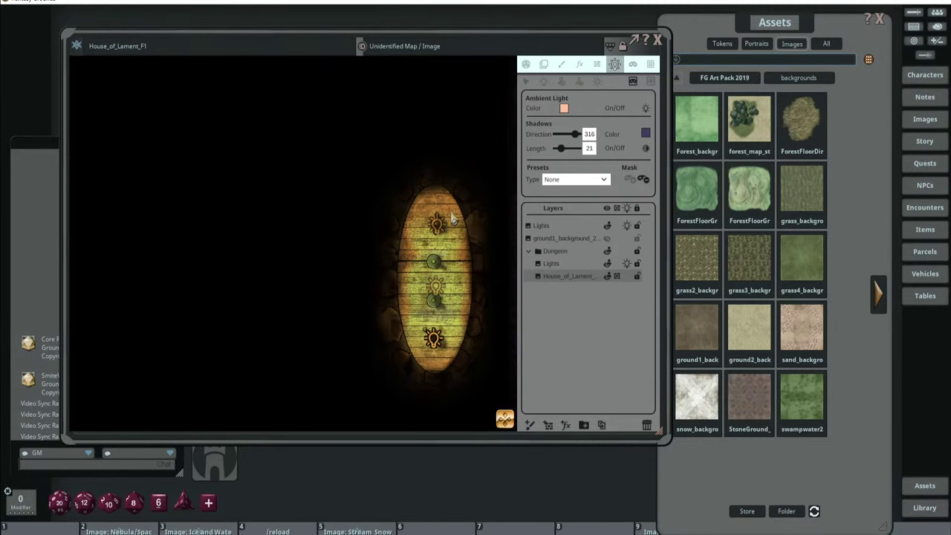
{"action": "left_click", "coordinate": [526, 81]}
{"action": "left_click_drag", "start_coordinate": [459, 261], "coordinate": [457, 226]}
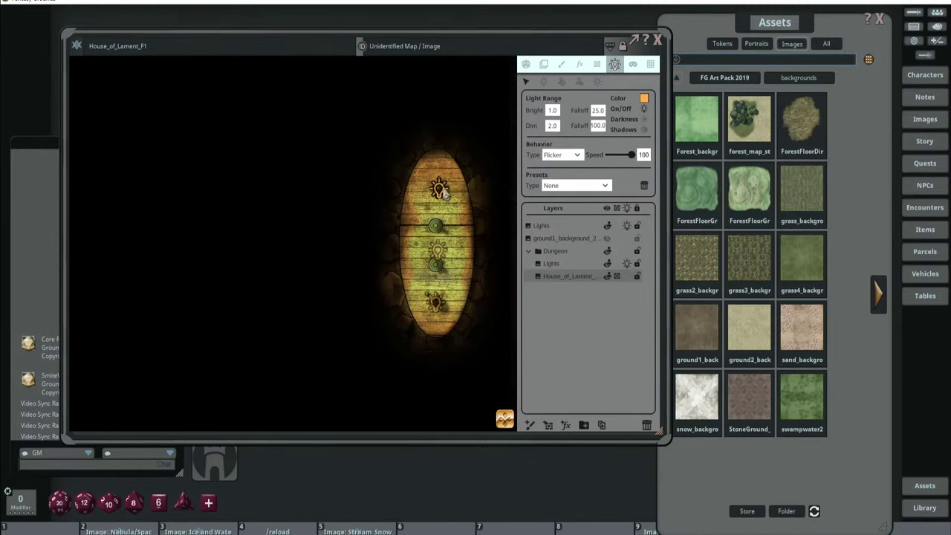
{"action": "scroll", "coordinate": [430, 201], "scroll_direction": "up", "scroll_amount": 2}
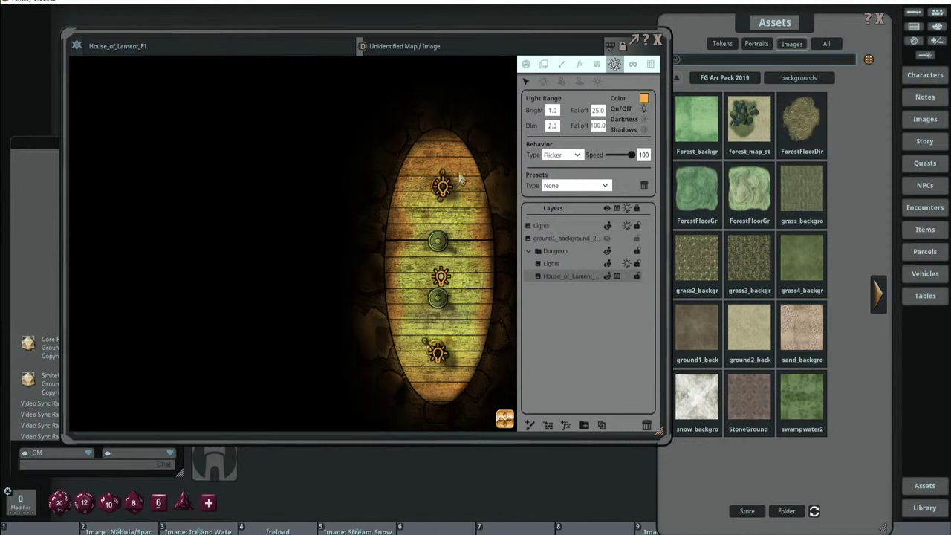
{"action": "left_click_drag", "start_coordinate": [463, 182], "coordinate": [469, 147]}
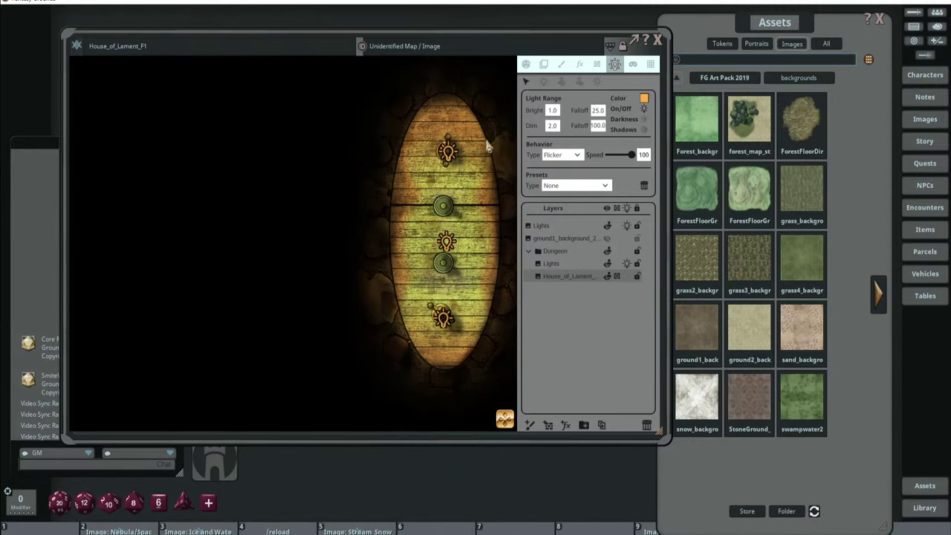
{"action": "left_click", "coordinate": [551, 112]}
{"action": "key", "text": "Return"}
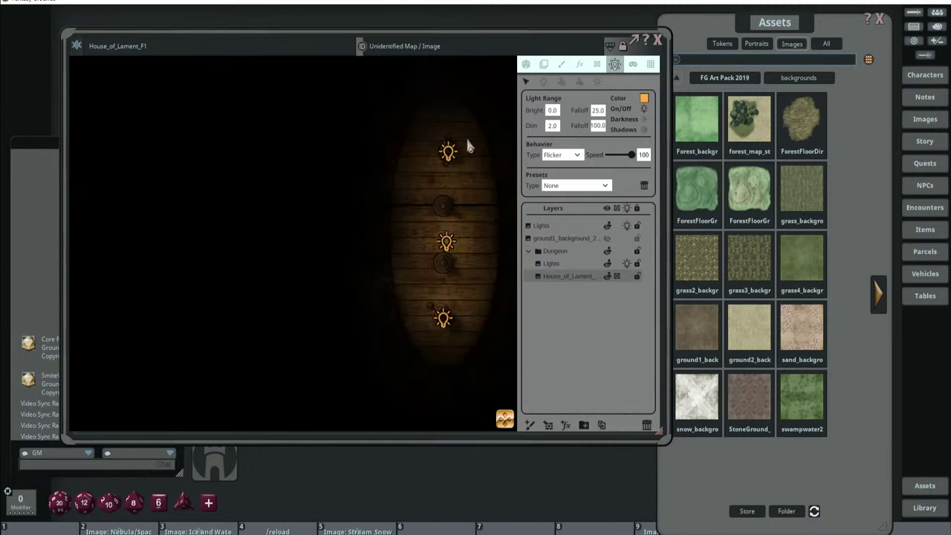
Nudge the outer lights slightly along the dining table and move the middle light onto the upper plate.
{"action": "scroll", "coordinate": [461, 174], "scroll_direction": "down", "scroll_amount": 2}
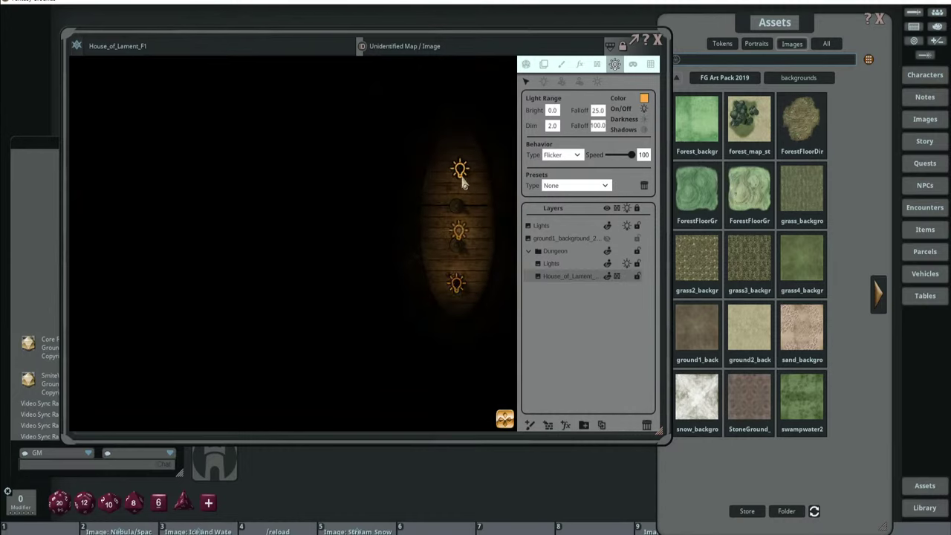
{"action": "left_click_drag", "start_coordinate": [465, 162], "coordinate": [458, 167]}
{"action": "left_click_drag", "start_coordinate": [458, 232], "coordinate": [460, 214]}
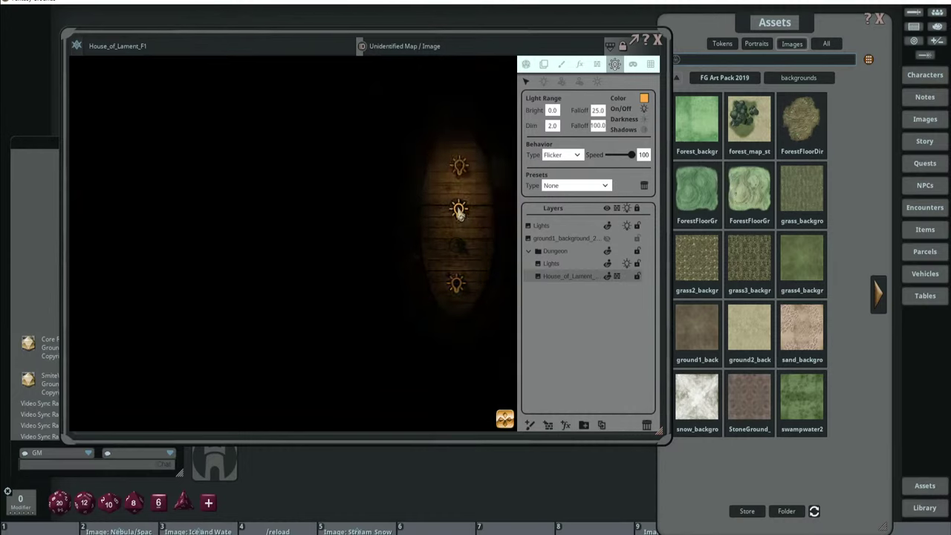
{"action": "left_click_drag", "start_coordinate": [457, 297], "coordinate": [458, 278]}
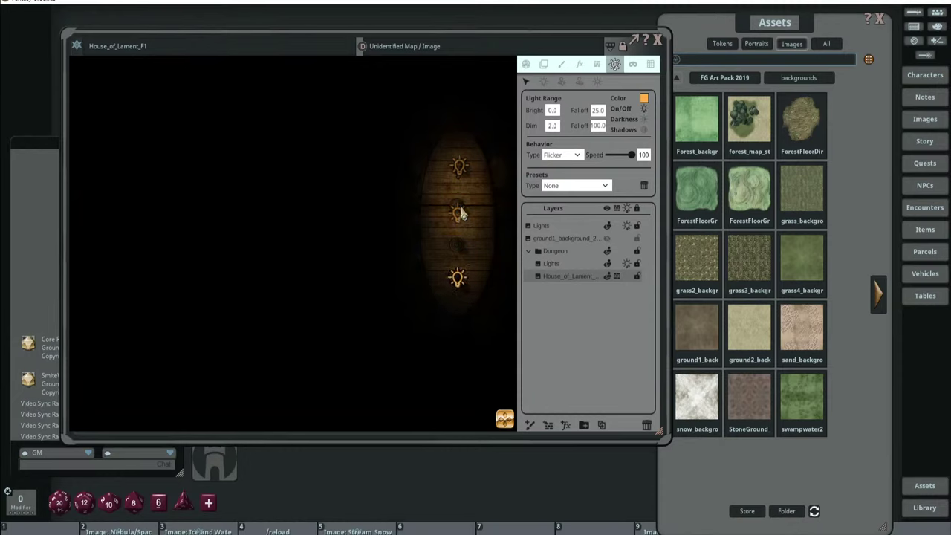
{"action": "left_click_drag", "start_coordinate": [459, 214], "coordinate": [461, 210]}
Match the settings for new lights to the table candles: dim range 2 and colour FFFFB049.
{"action": "left_click", "coordinate": [543, 81]}
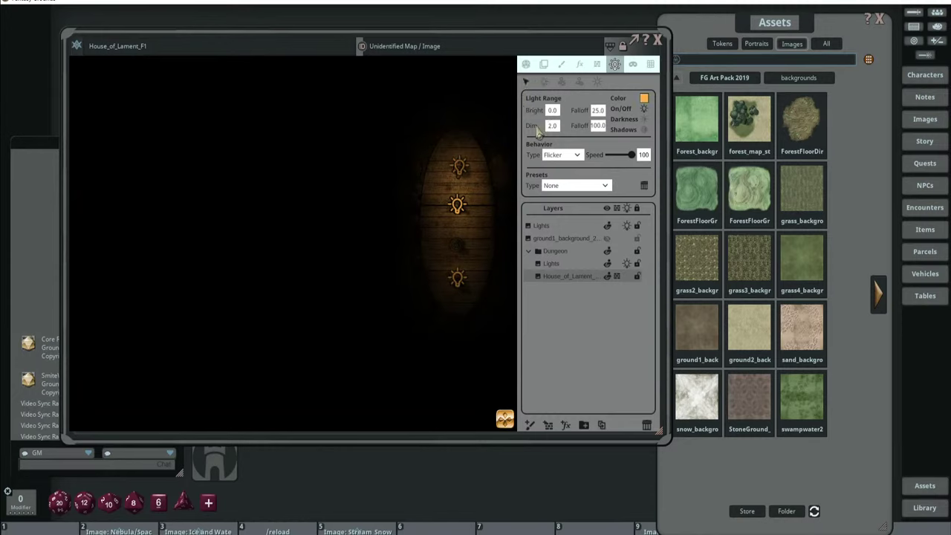
{"action": "left_click", "coordinate": [543, 82]}
{"action": "left_click", "coordinate": [543, 82]}
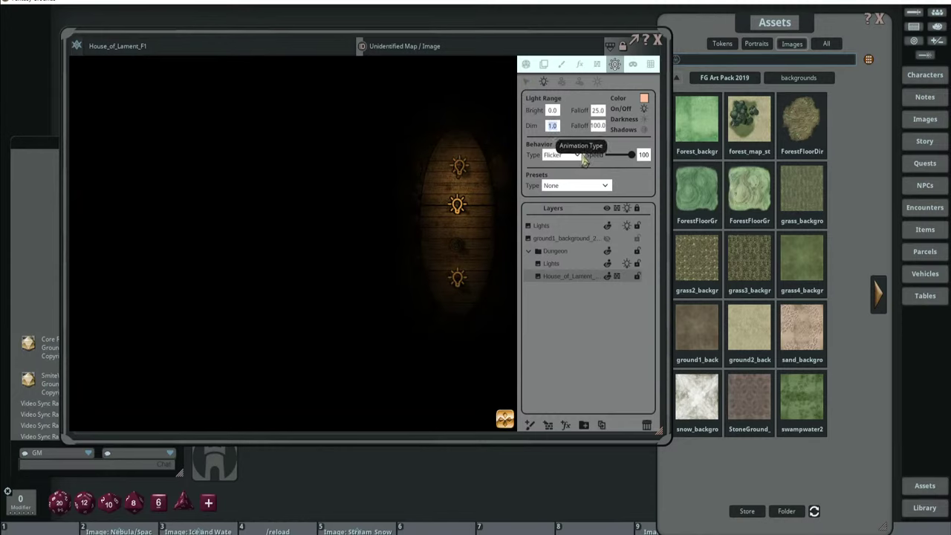
{"action": "left_click", "coordinate": [526, 82]}
{"action": "left_click", "coordinate": [643, 98]}
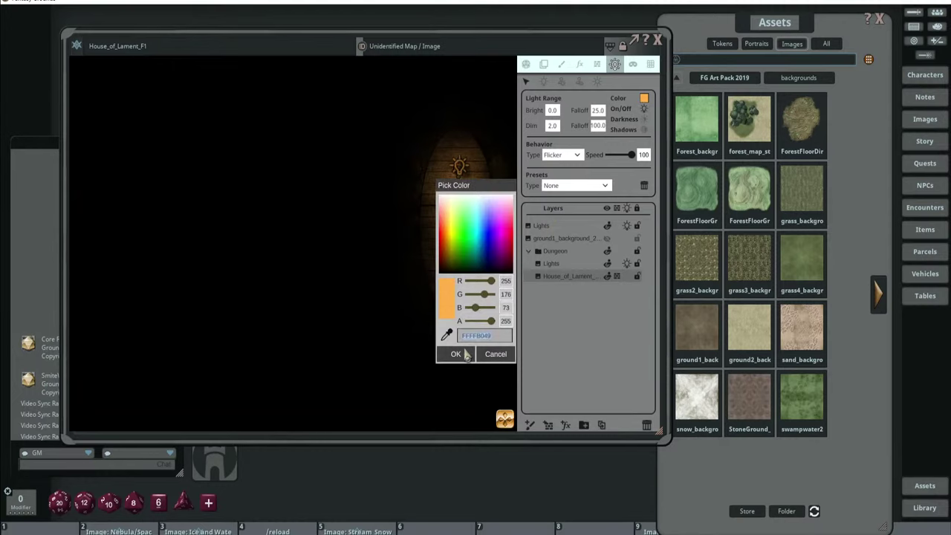
{"action": "left_click", "coordinate": [455, 352]}
{"action": "left_click", "coordinate": [543, 81]}
{"action": "left_click", "coordinate": [643, 98]}
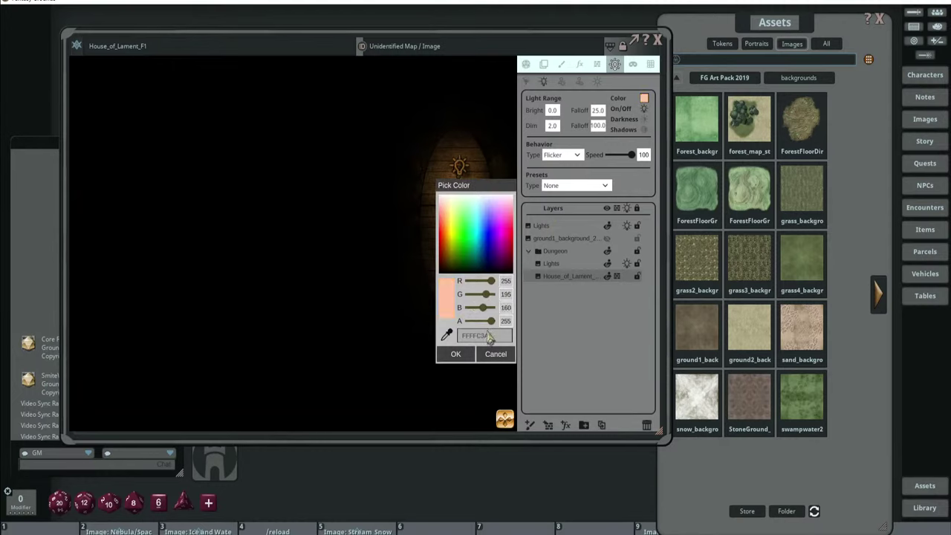
{"action": "left_click", "coordinate": [456, 352]}
Place a fourth light on the lower half of the dining table and space the lights along its centreline.
{"action": "left_click", "coordinate": [458, 241]}
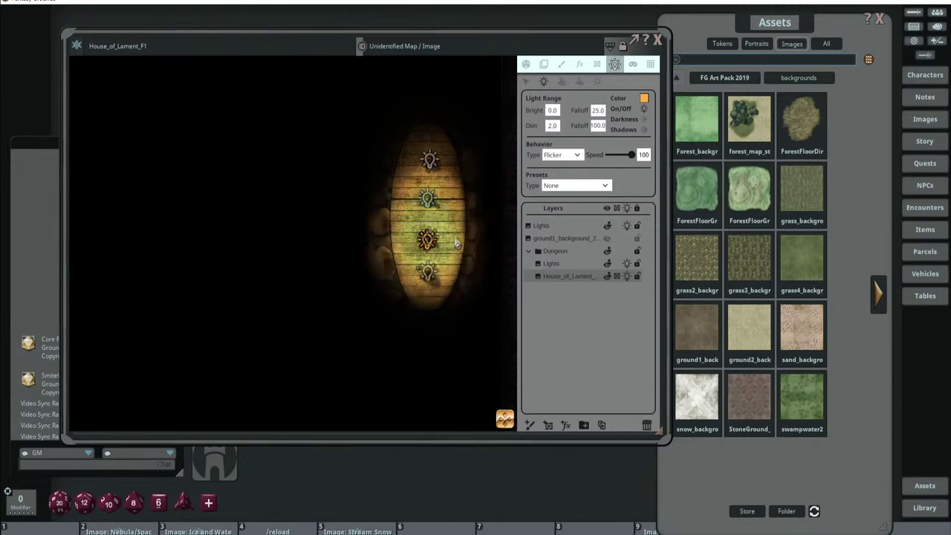
{"action": "left_click", "coordinate": [525, 81]}
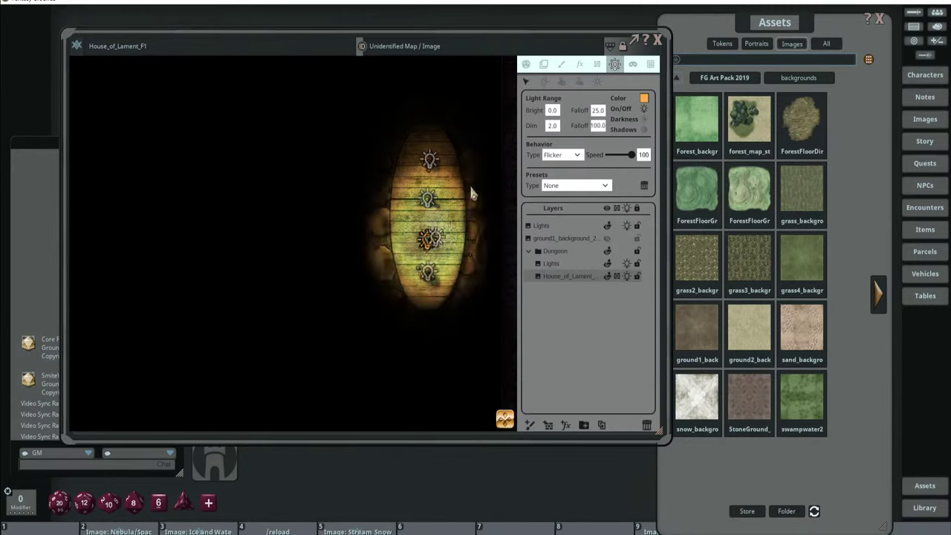
{"action": "left_click_drag", "start_coordinate": [443, 243], "coordinate": [467, 245]}
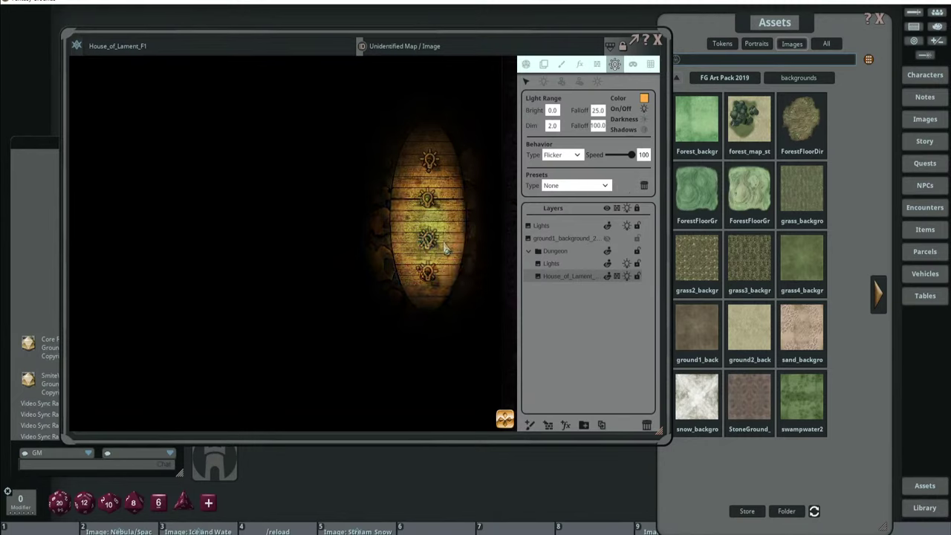
{"action": "left_click_drag", "start_coordinate": [465, 239], "coordinate": [425, 272]}
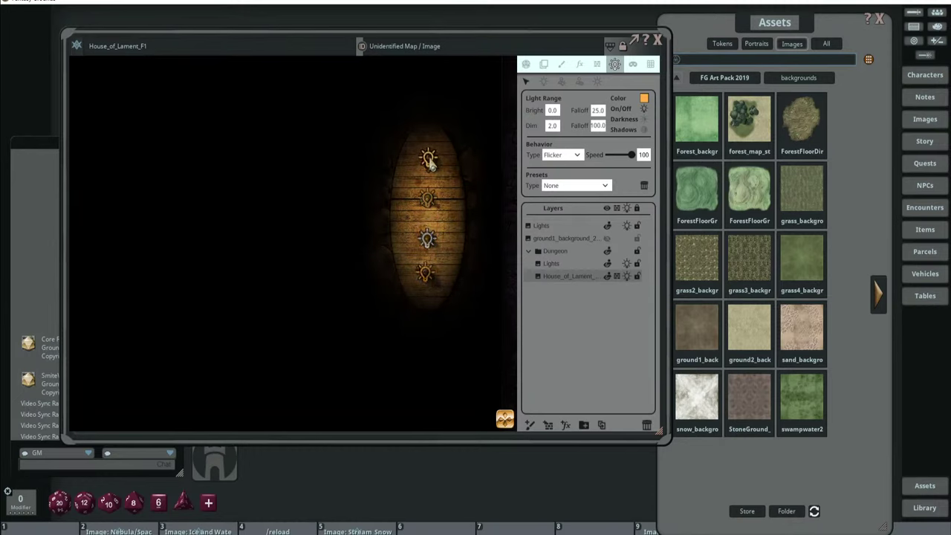
Select all four dining table lights and set their dim range to 1.
{"action": "scroll", "coordinate": [461, 182], "scroll_direction": "down", "scroll_amount": 3}
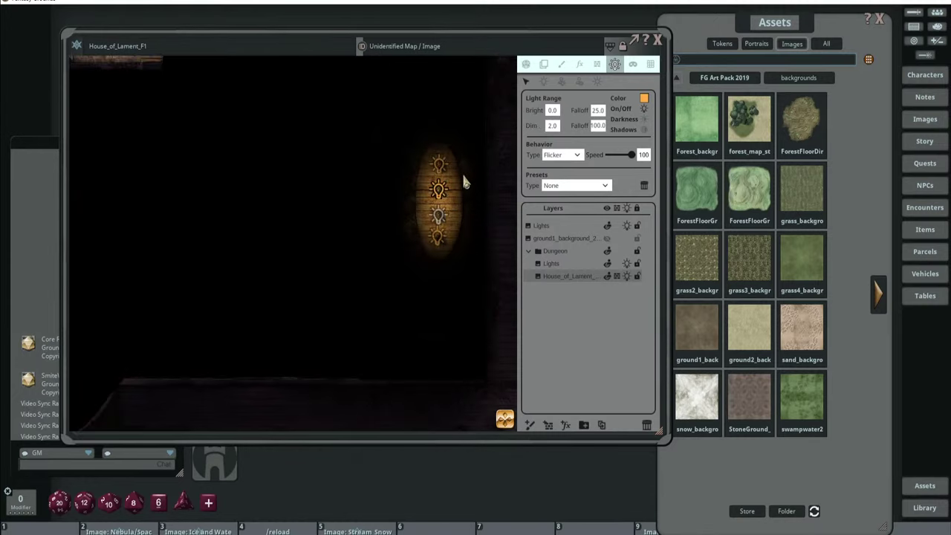
{"action": "scroll", "coordinate": [465, 194], "scroll_direction": "up", "scroll_amount": 2}
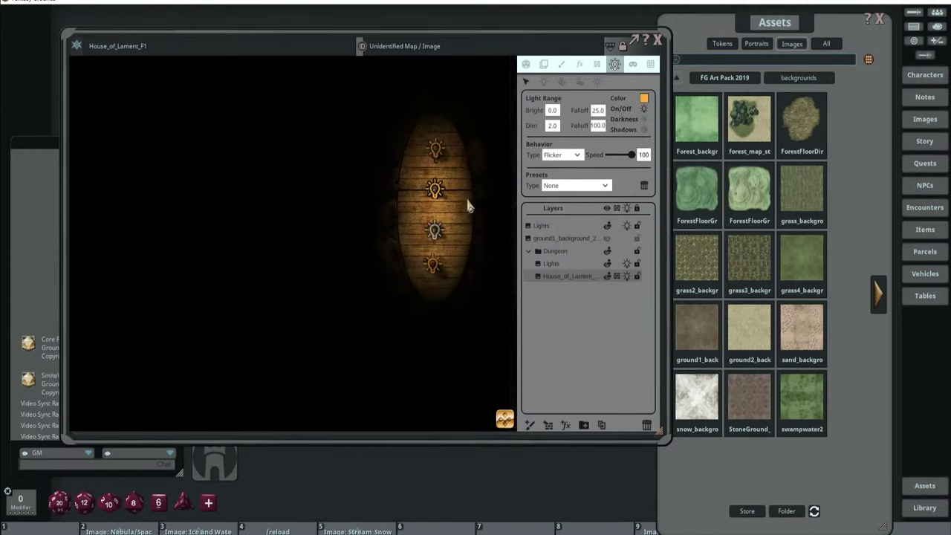
{"action": "scroll", "coordinate": [467, 201], "scroll_direction": "up", "scroll_amount": 1}
{"action": "scroll", "coordinate": [454, 208], "scroll_direction": "down", "scroll_amount": 2}
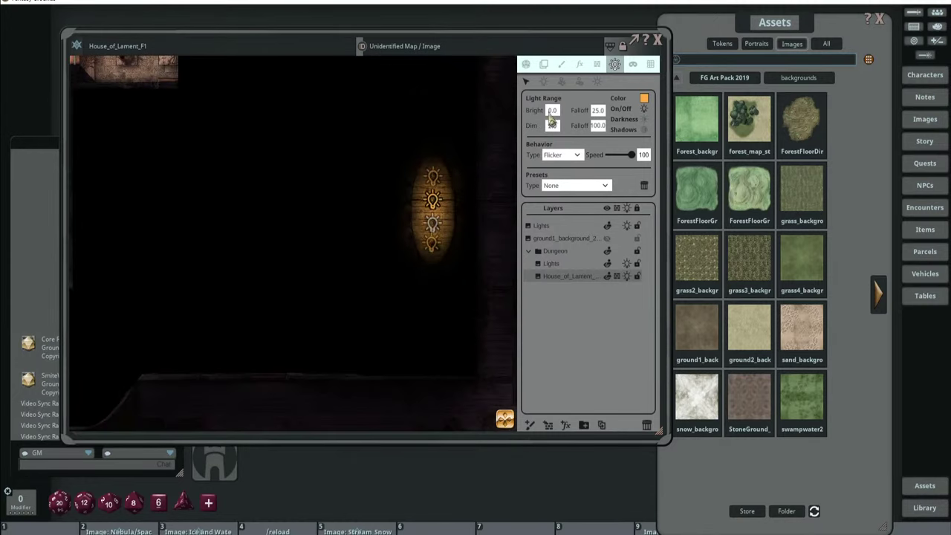
{"action": "scroll", "coordinate": [455, 201], "scroll_direction": "up", "scroll_amount": 1}
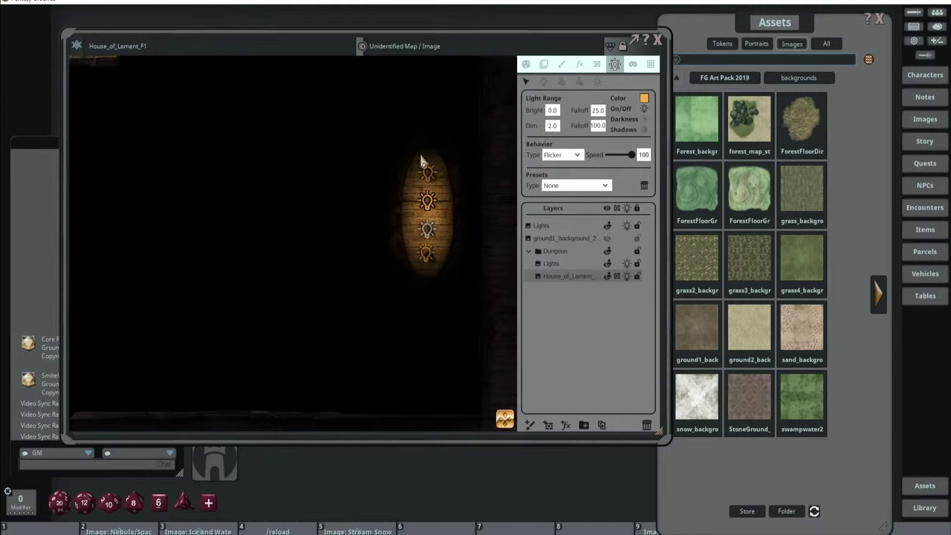
{"action": "left_click_drag", "start_coordinate": [404, 142], "coordinate": [460, 314]}
{"action": "left_click", "coordinate": [553, 126]}
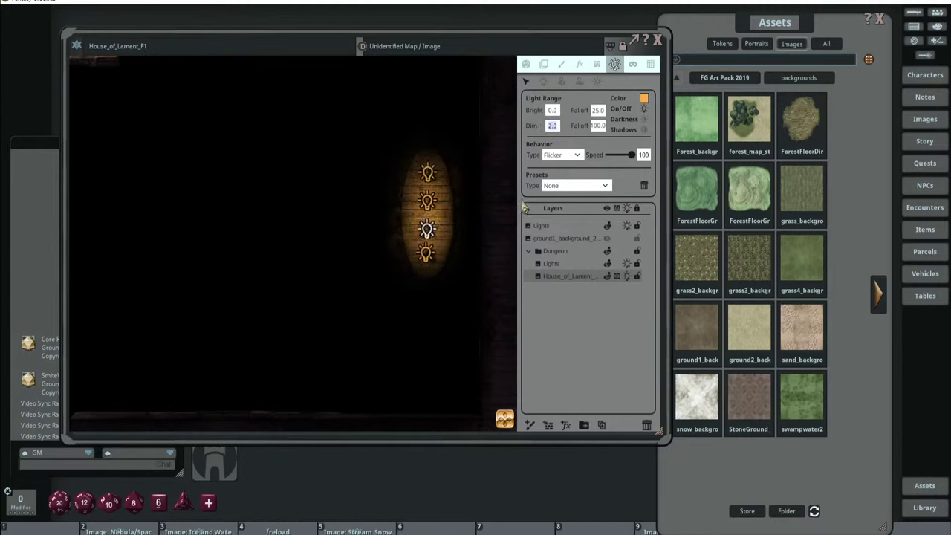
{"action": "type", "text": "1"}
{"action": "key", "text": "Return"}
{"action": "scroll", "coordinate": [455, 215], "scroll_direction": "up", "scroll_amount": 2}
{"action": "scroll", "coordinate": [456, 212], "scroll_direction": "down", "scroll_amount": 1}
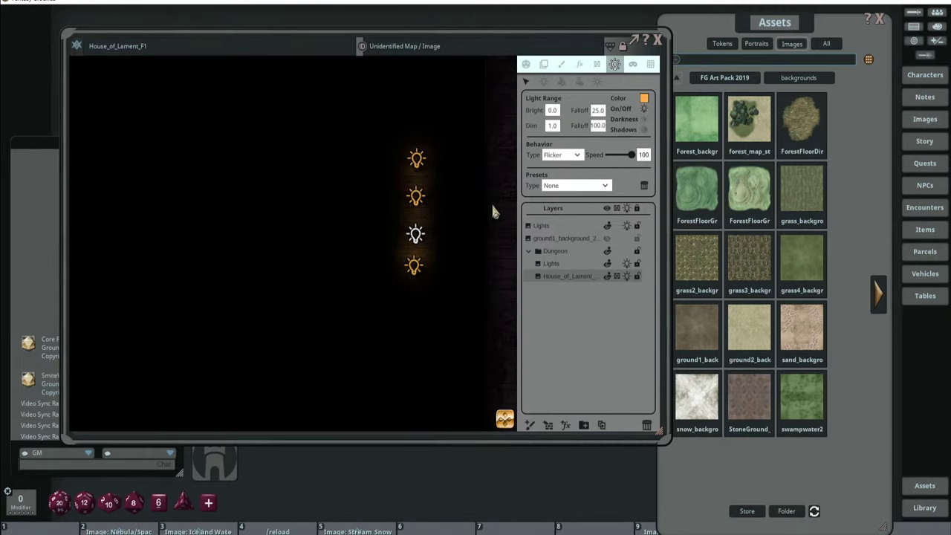
Set the dim falloff of the four dining table lights to 50.
{"action": "left_click", "coordinate": [598, 126]}
{"action": "type", "text": "50"}
{"action": "key", "text": "Return"}
{"action": "scroll", "coordinate": [476, 224], "scroll_direction": "up", "scroll_amount": 3}
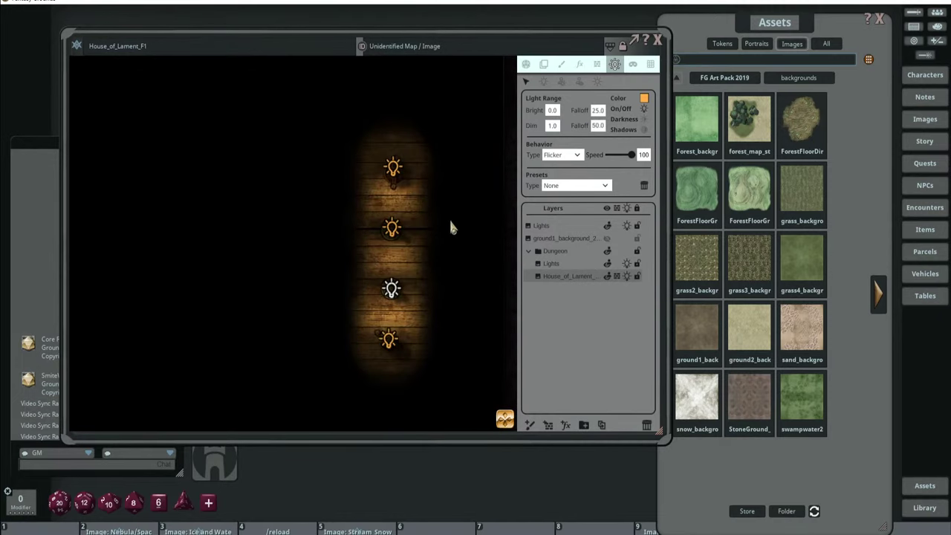
{"action": "scroll", "coordinate": [450, 223], "scroll_direction": "down", "scroll_amount": 4}
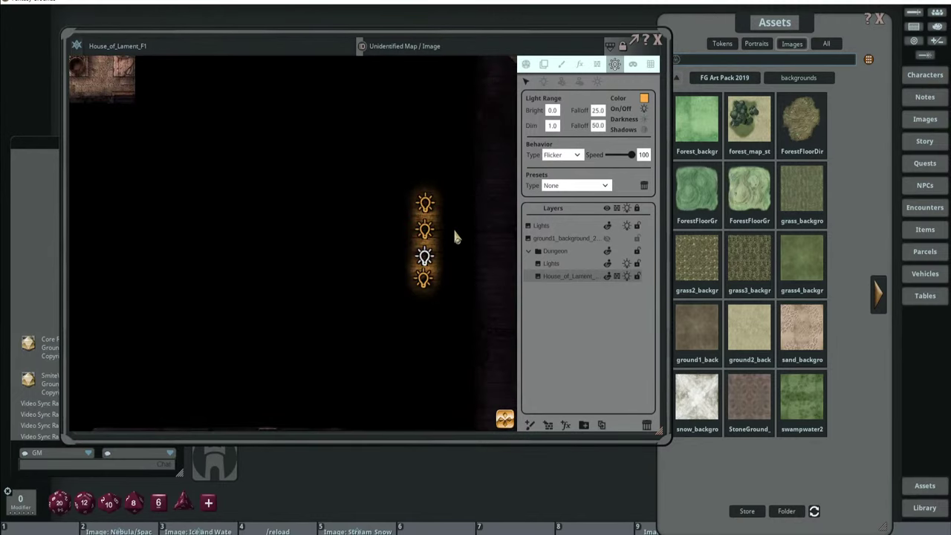
{"action": "scroll", "coordinate": [453, 219], "scroll_direction": "up", "scroll_amount": 1}
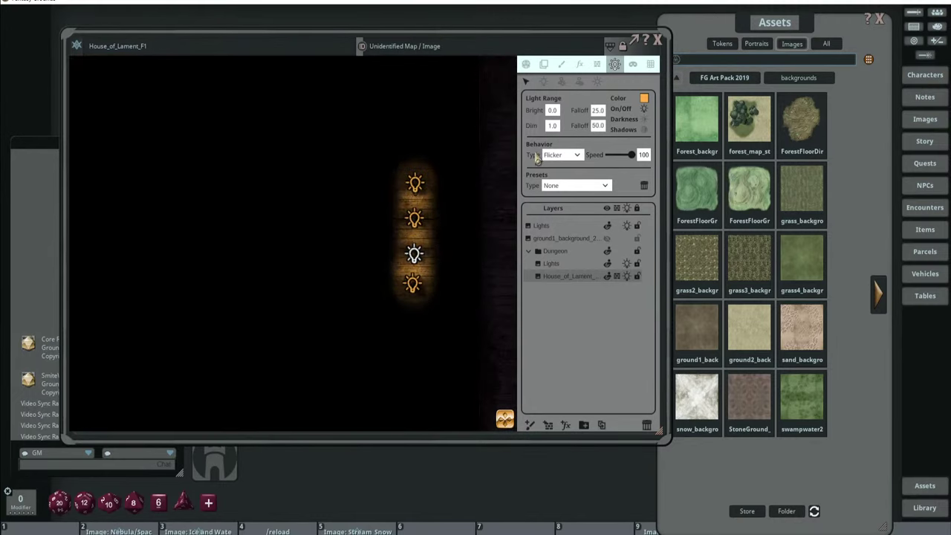
Set the four dining table lights to a dim range of 2 with a dim falloff of 100.
{"action": "double_click", "coordinate": [552, 125]}
{"action": "type", "text": "2"}
{"action": "key", "text": "Return"}
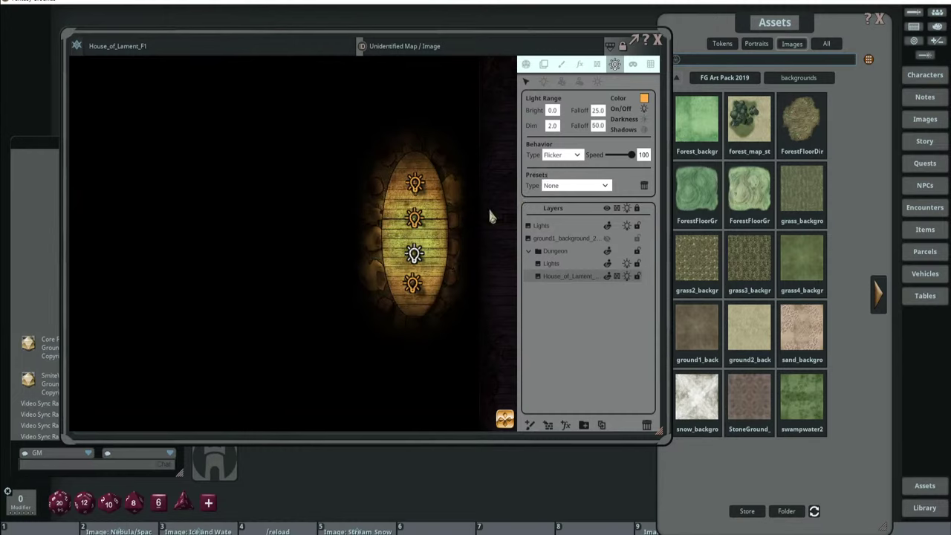
{"action": "double_click", "coordinate": [598, 124]}
{"action": "type", "text": "100"}
{"action": "key", "text": "Return"}
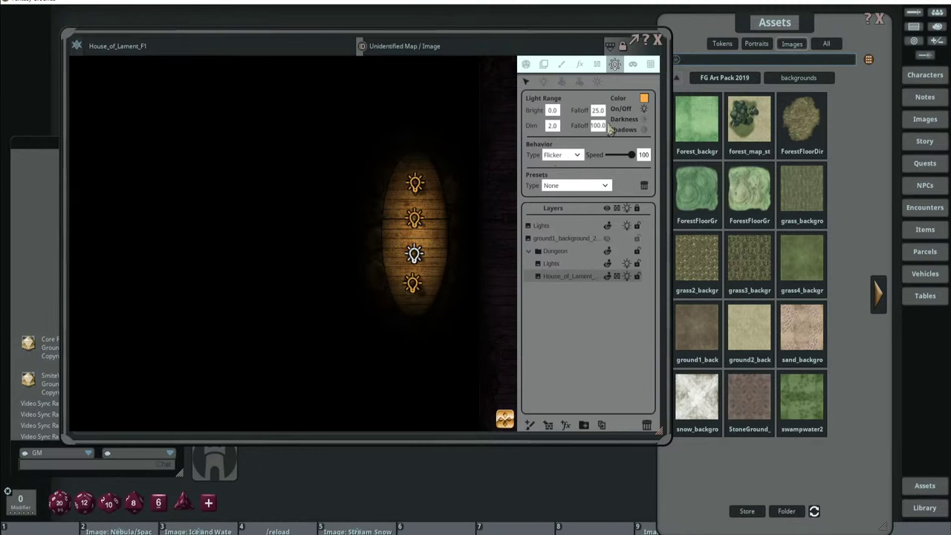
Try a dim falloff of 1 on the dining table lights and return it to 100.
{"action": "type", "text": "1"}
{"action": "key", "text": "Return"}
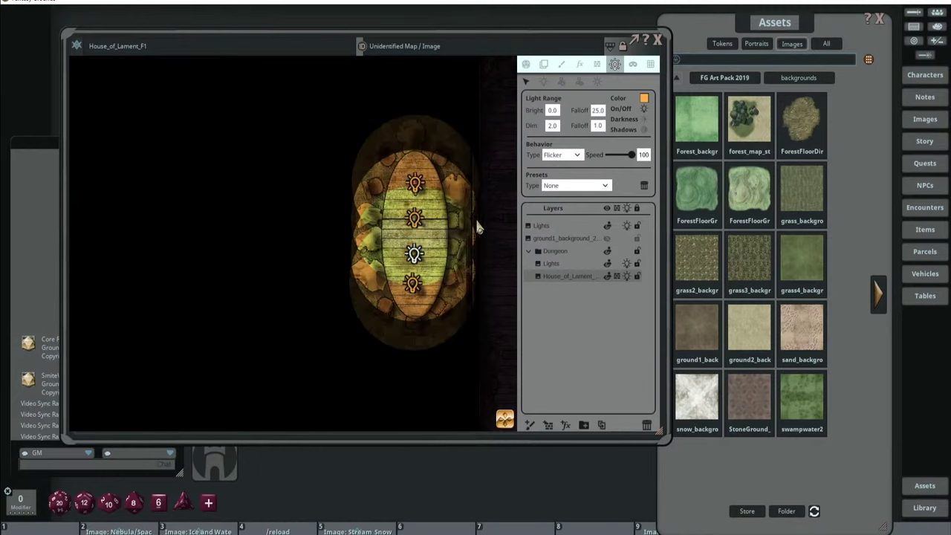
{"action": "left_click", "coordinate": [598, 126]}
{"action": "type", "text": "100"}
{"action": "key", "text": "Return"}
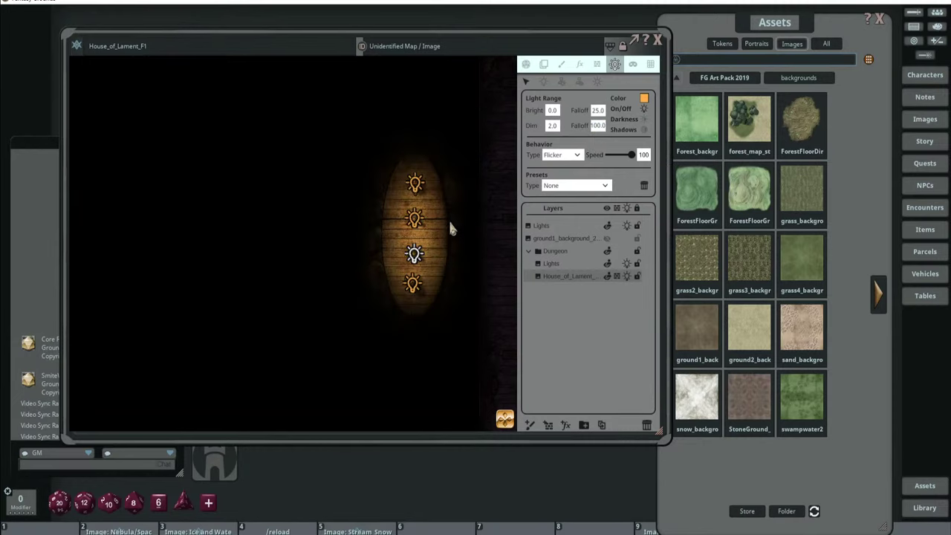
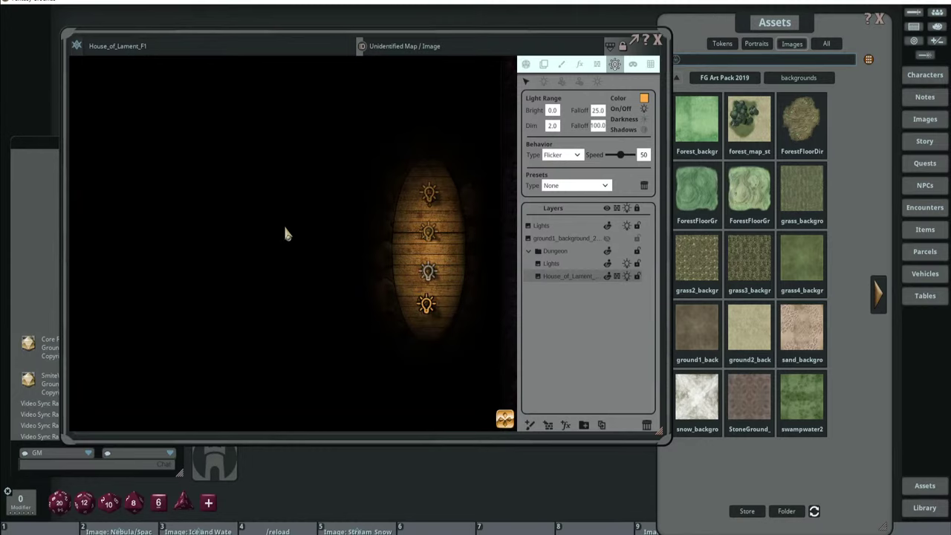
Select the third light down the dining table, nudge it slightly and set its flicker speed to 100.
{"action": "left_click", "coordinate": [429, 278]}
{"action": "left_click_drag", "start_coordinate": [430, 284], "coordinate": [420, 279]}
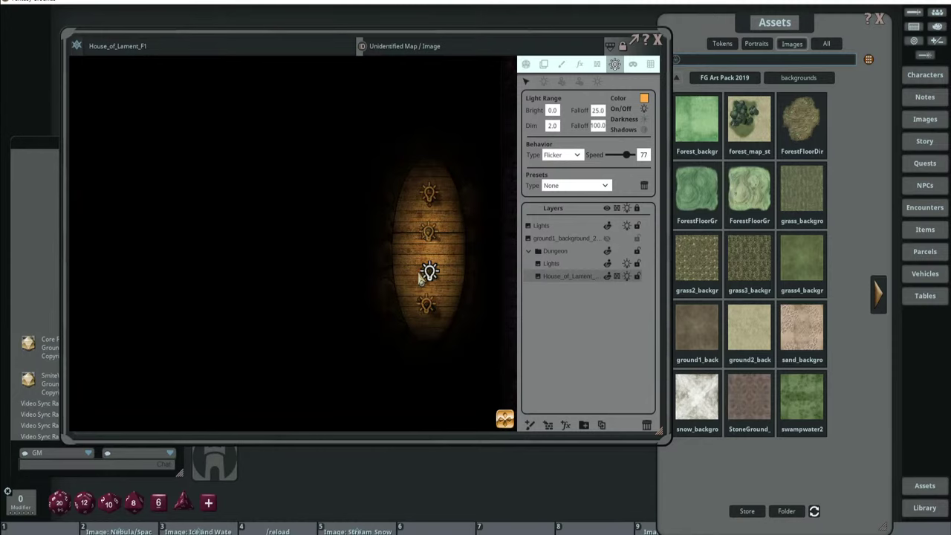
{"action": "scroll", "coordinate": [465, 196], "scroll_direction": "down", "scroll_amount": 5}
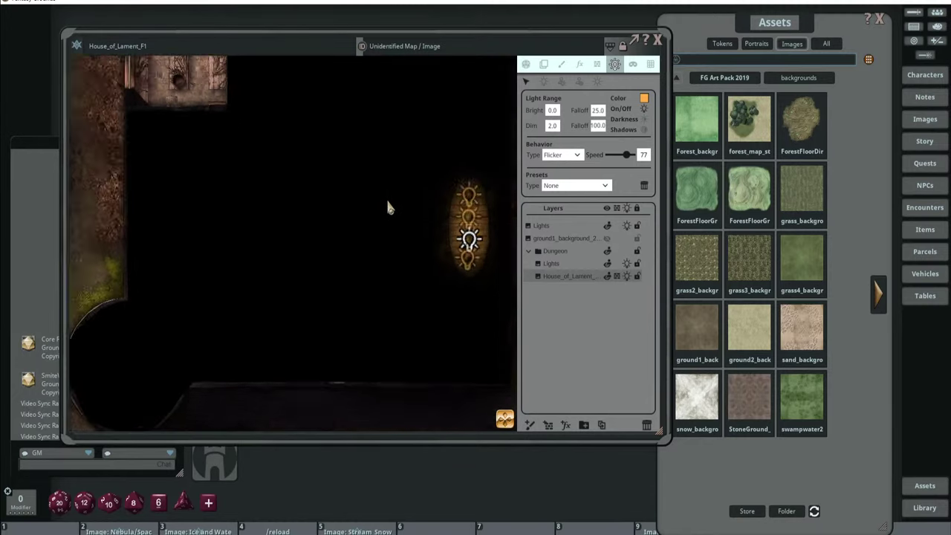
{"action": "scroll", "coordinate": [369, 180], "scroll_direction": "up", "scroll_amount": 1}
{"action": "scroll", "coordinate": [342, 196], "scroll_direction": "down", "scroll_amount": 4}
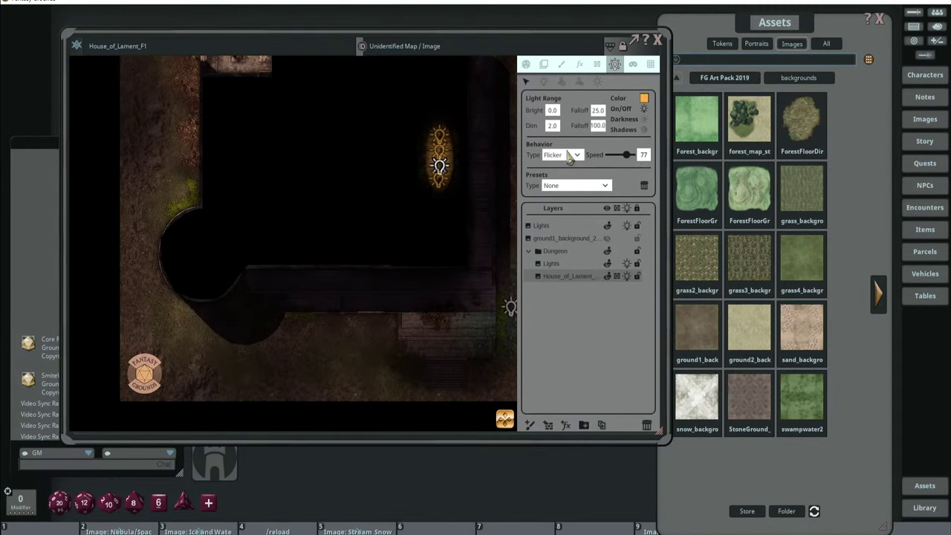
{"action": "left_click_drag", "start_coordinate": [629, 155], "coordinate": [635, 155]}
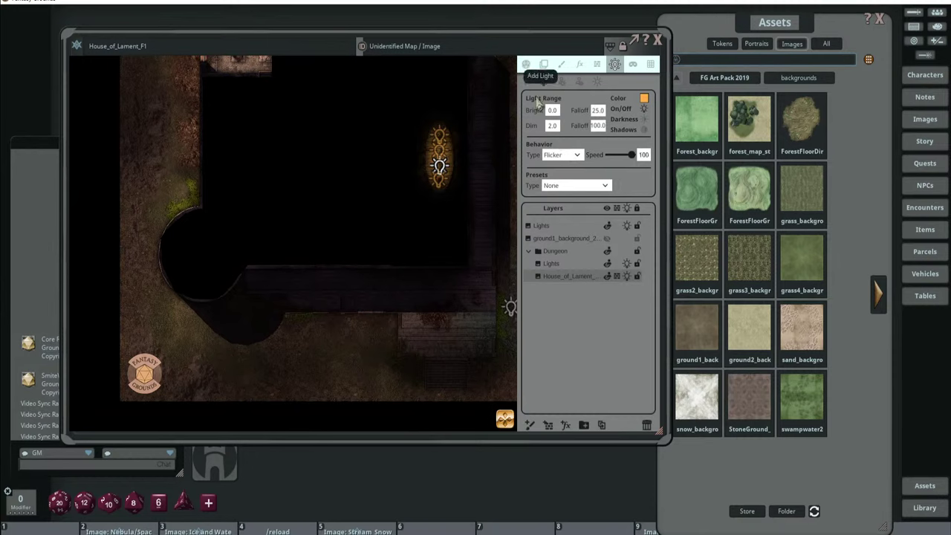
Apply the Candle preset to new lights and place one in the room east of the round tower, near the south wall.
{"action": "left_click", "coordinate": [567, 156]}
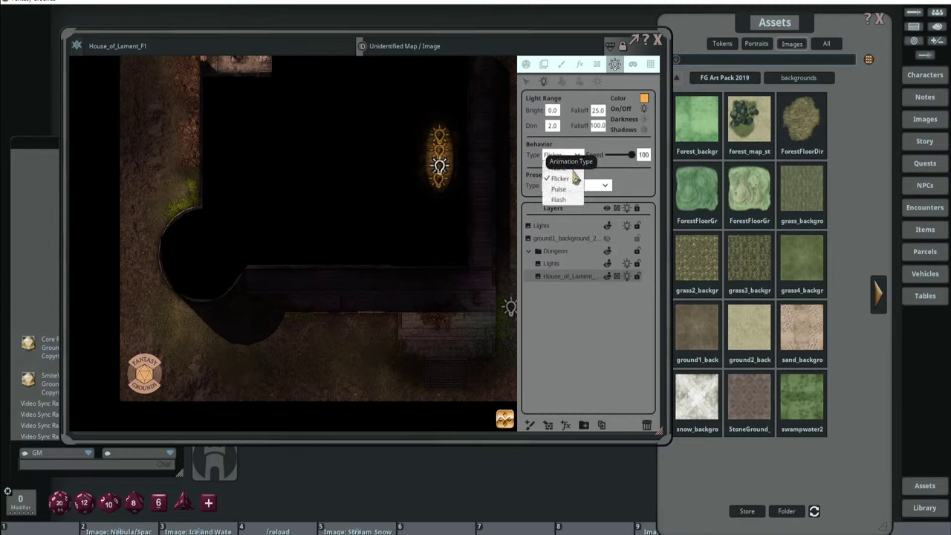
{"action": "left_click", "coordinate": [608, 181]}
{"action": "left_click", "coordinate": [605, 185]}
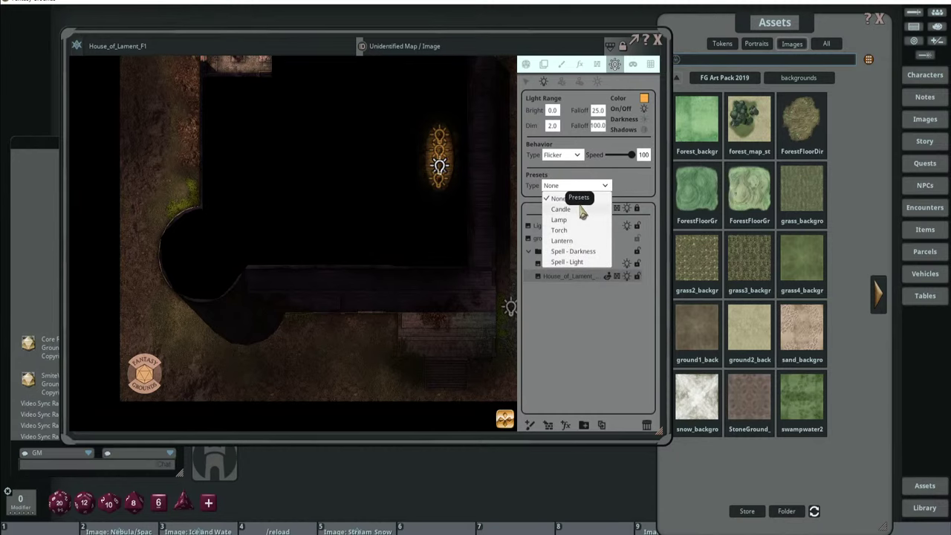
{"action": "left_click", "coordinate": [562, 209]}
{"action": "scroll", "coordinate": [326, 213], "scroll_direction": "up", "scroll_amount": 2}
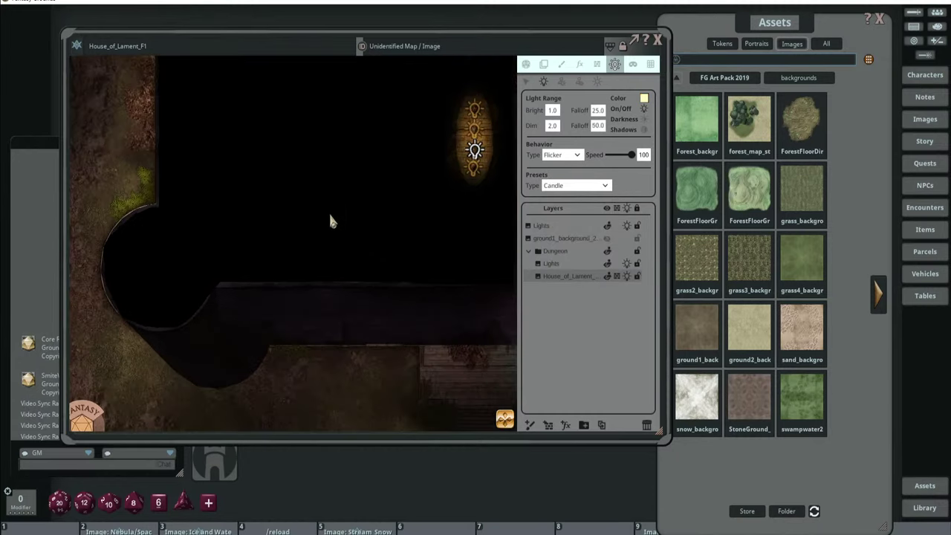
{"action": "left_click", "coordinate": [257, 266]}
{"action": "left_click_drag", "start_coordinate": [297, 250], "coordinate": [414, 266]}
{"action": "left_click", "coordinate": [329, 272]}
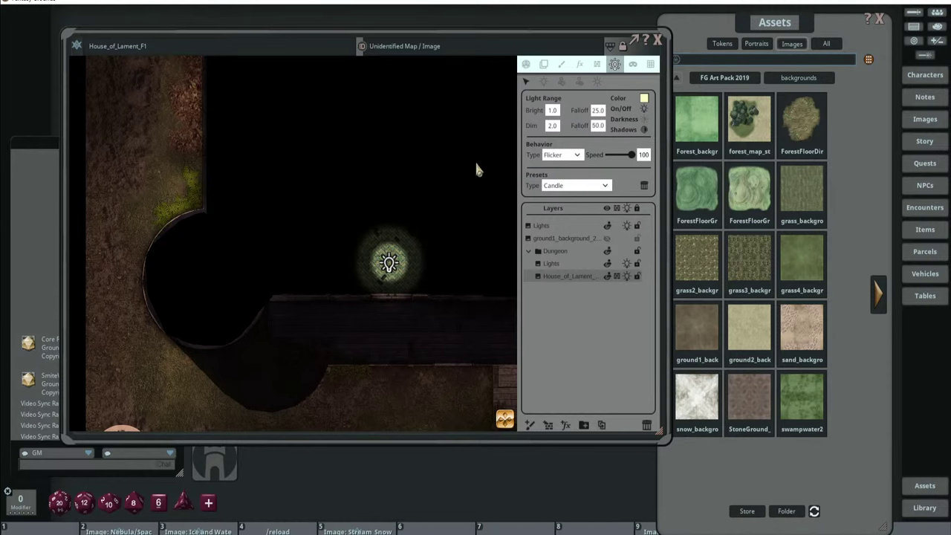
Add three more candle lights around the first one: one on each side and one by the curved staircase.
{"action": "left_click", "coordinate": [543, 81]}
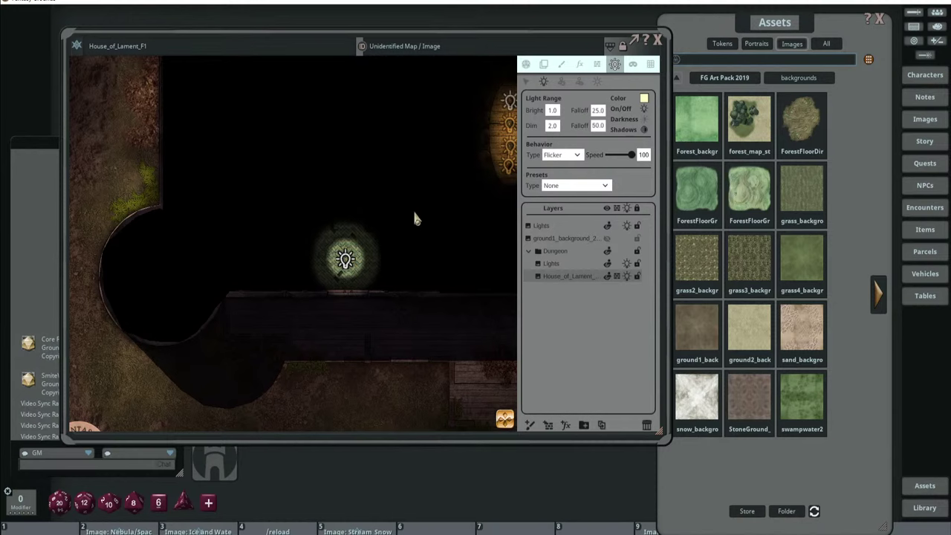
{"action": "left_click", "coordinate": [410, 268]}
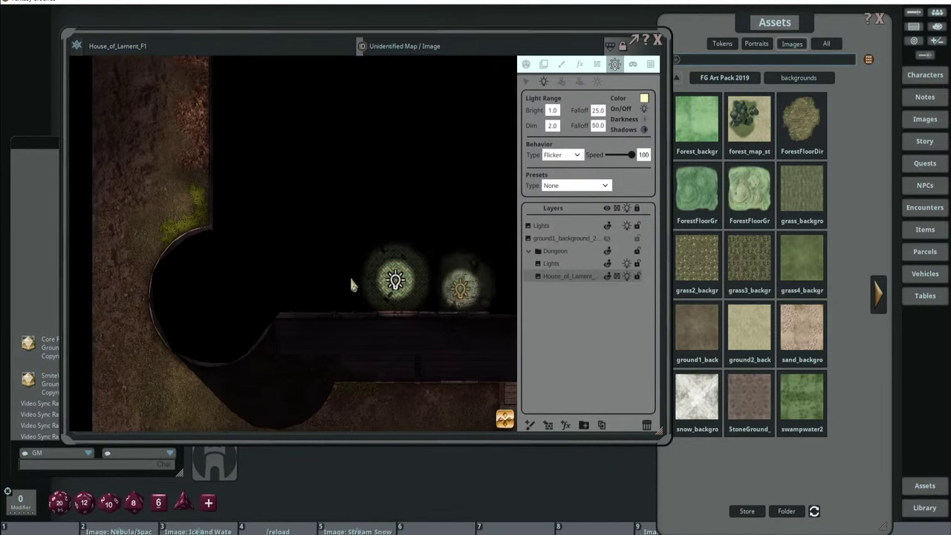
{"action": "left_click", "coordinate": [321, 287]}
{"action": "left_click", "coordinate": [399, 210]}
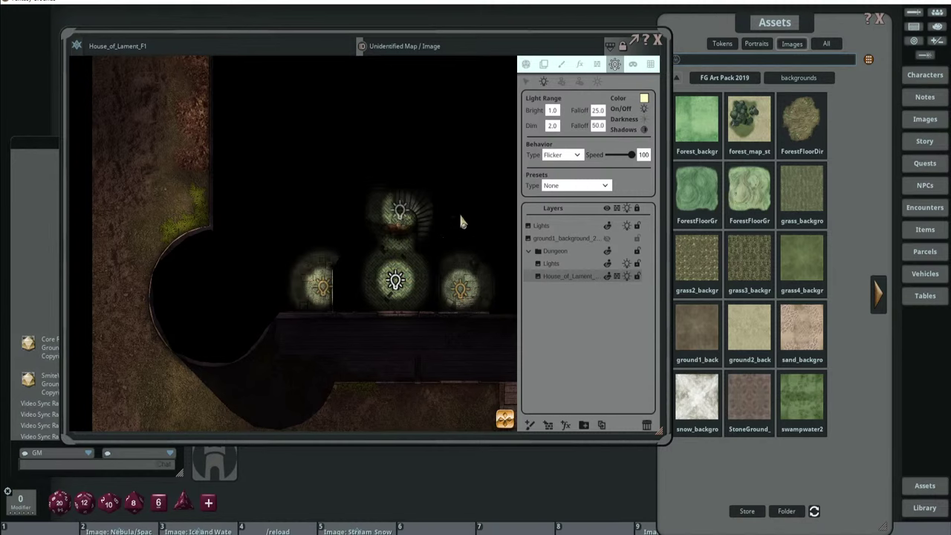
Lower the flicker speed of the candle lights around the curved staircase by differing amounts, setting the westernmost one to 73.
{"action": "scroll", "coordinate": [459, 217], "scroll_direction": "up", "scroll_amount": 3}
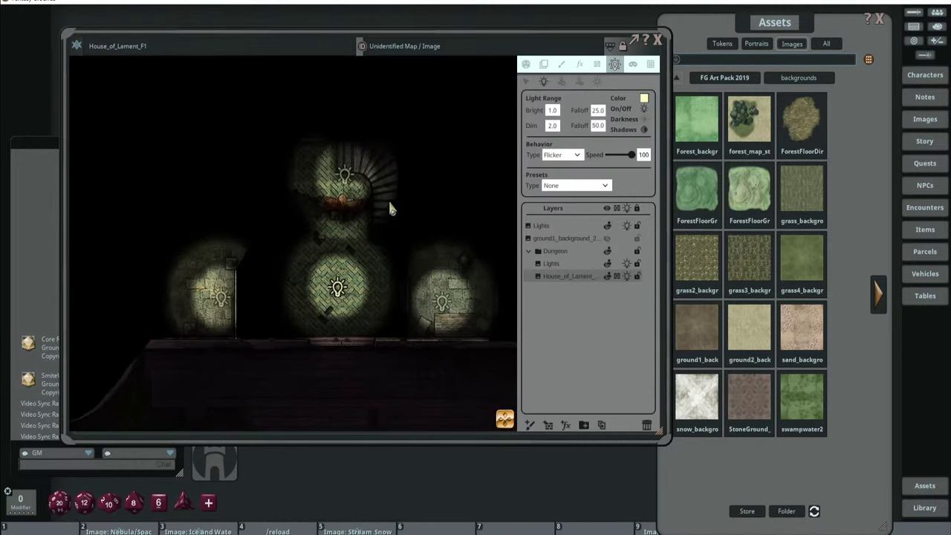
{"action": "key", "text": "Escape"}
{"action": "left_click", "coordinate": [346, 179]}
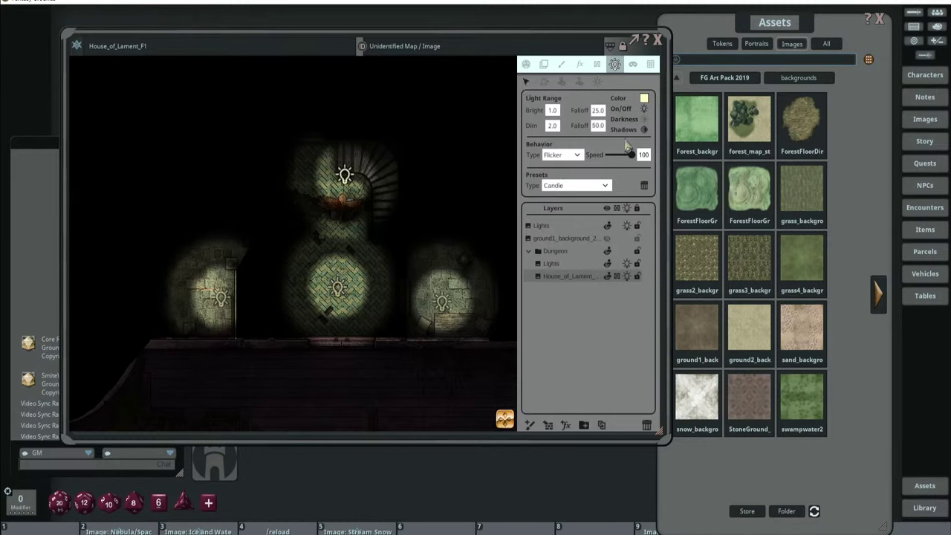
{"action": "left_click_drag", "start_coordinate": [631, 155], "coordinate": [622, 155]}
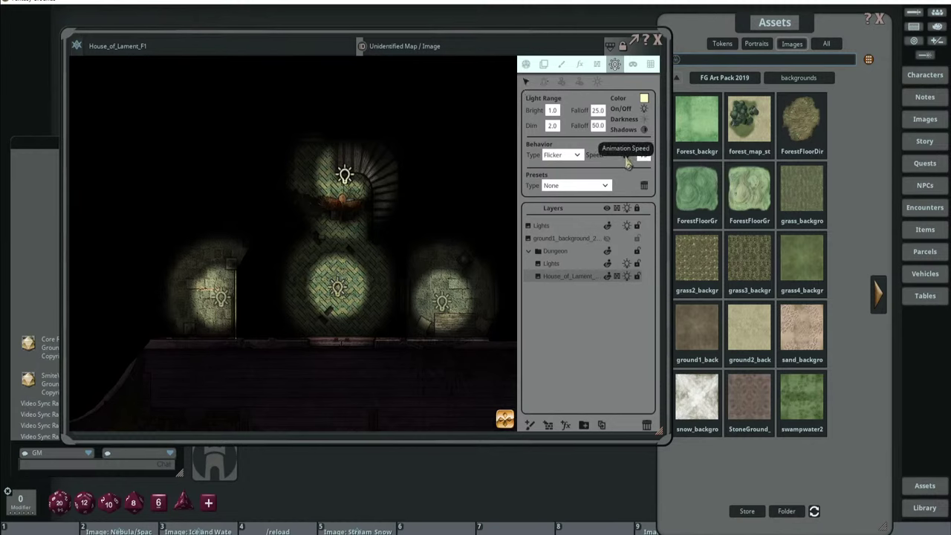
{"action": "left_click", "coordinate": [339, 288]}
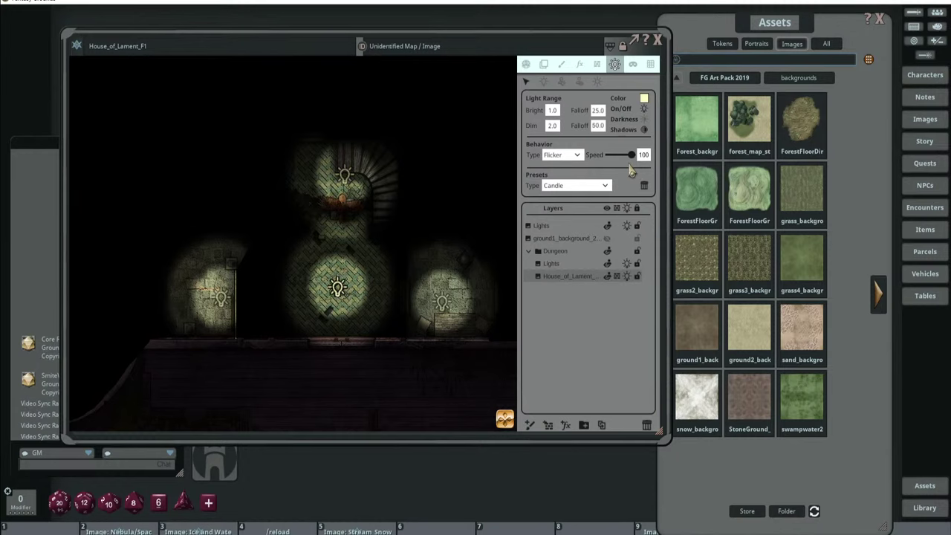
{"action": "left_click", "coordinate": [443, 301]}
{"action": "mouse_move", "coordinate": [630, 154]}
{"action": "left_mouse_down"}
{"action": "mouse_move", "coordinate": [613, 155]}
{"action": "mouse_move", "coordinate": [624, 157]}
{"action": "left_mouse_up"}
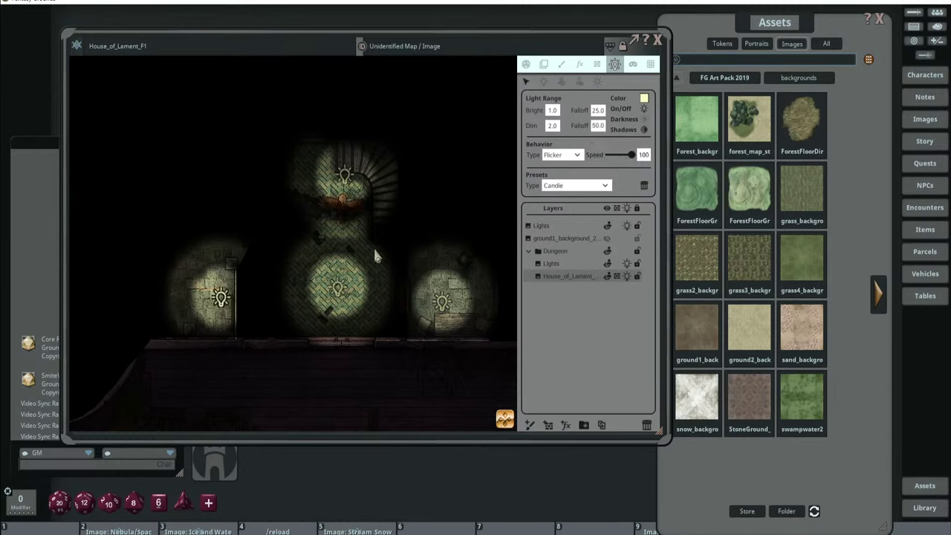
{"action": "left_click", "coordinate": [628, 157]}
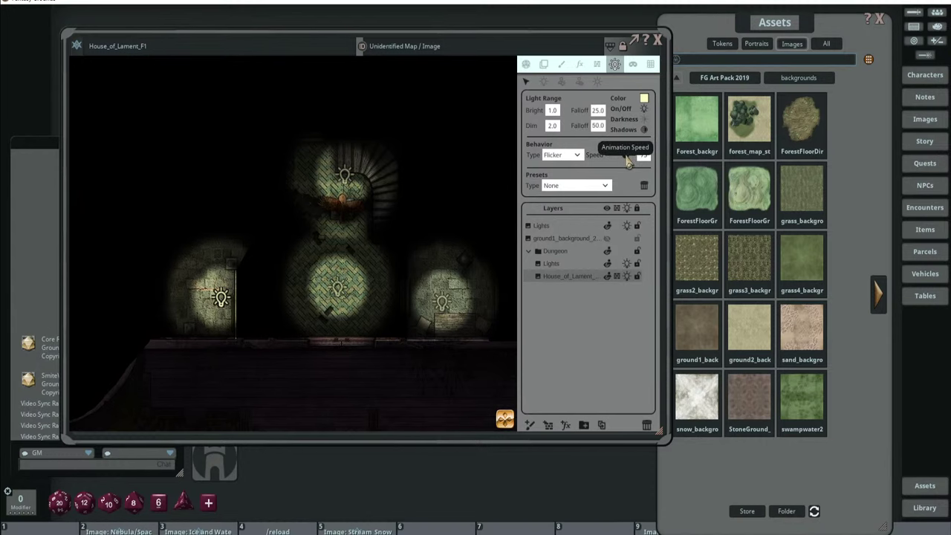
Select the four candle lights around the curved staircase together and delete them.
{"action": "scroll", "coordinate": [414, 191], "scroll_direction": "down", "scroll_amount": 3}
{"action": "scroll", "coordinate": [451, 189], "scroll_direction": "up", "scroll_amount": 2}
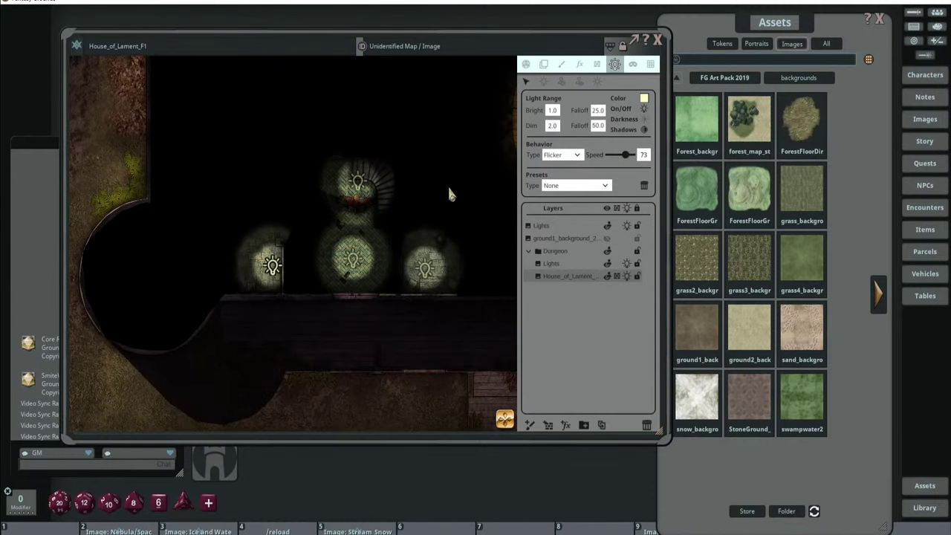
{"action": "scroll", "coordinate": [427, 204], "scroll_direction": "up", "scroll_amount": 2}
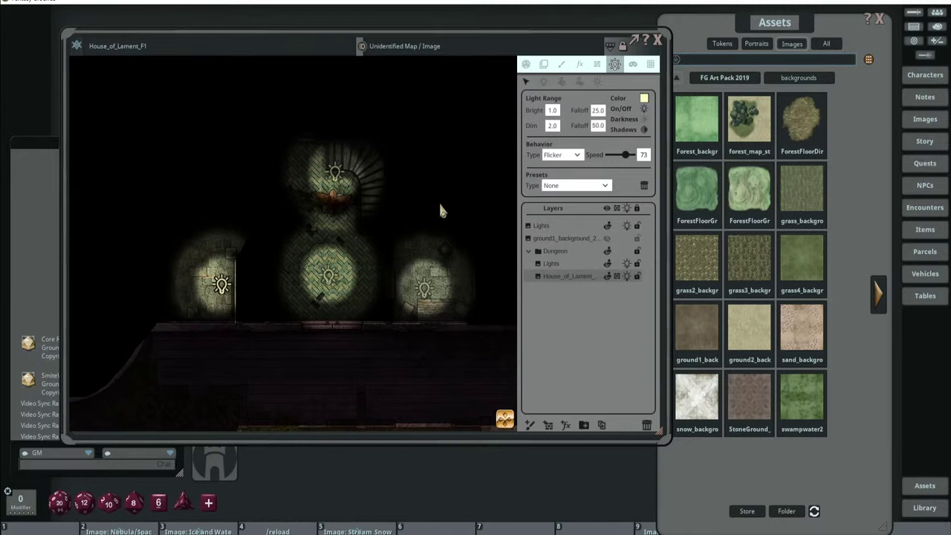
{"action": "scroll", "coordinate": [377, 215], "scroll_direction": "down", "scroll_amount": 3}
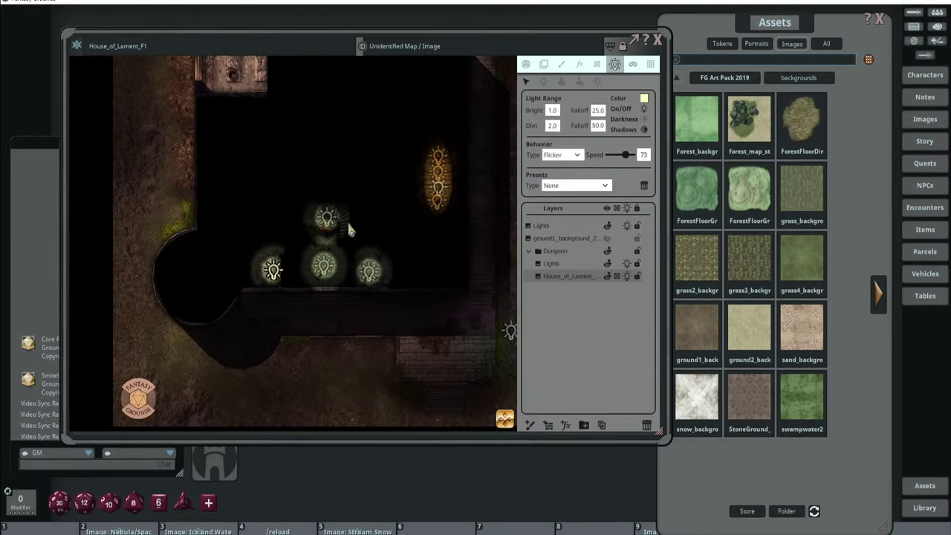
{"action": "left_click", "coordinate": [442, 293]}
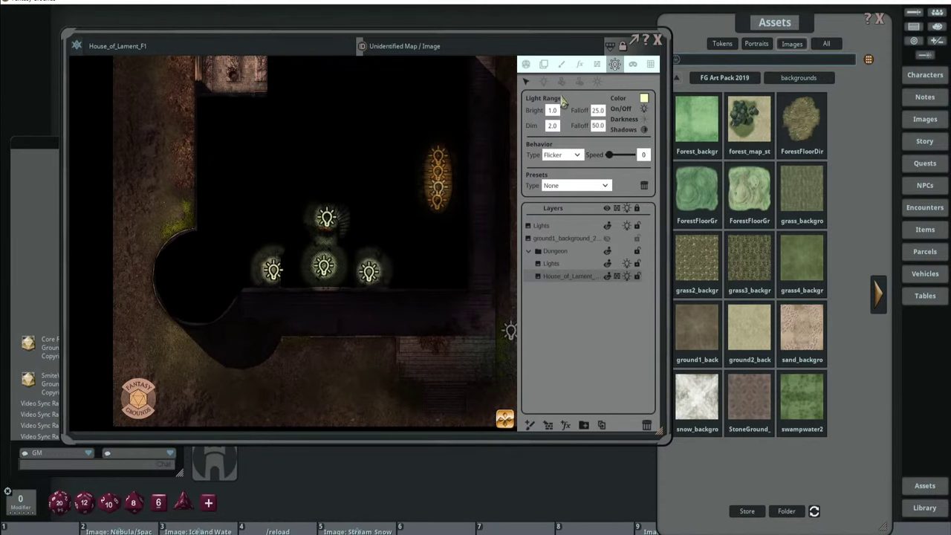
{"action": "scroll", "coordinate": [409, 196], "scroll_direction": "up", "scroll_amount": 3}
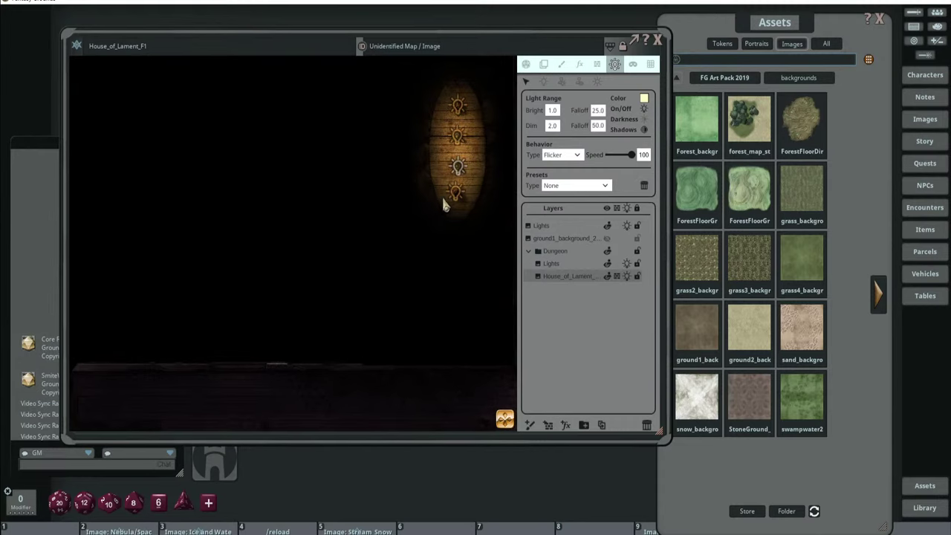
Select the four dining table lights together and check their shared light settings.
{"action": "scroll", "coordinate": [397, 276], "scroll_direction": "down", "scroll_amount": 1}
{"action": "left_click_drag", "start_coordinate": [335, 244], "coordinate": [360, 227]}
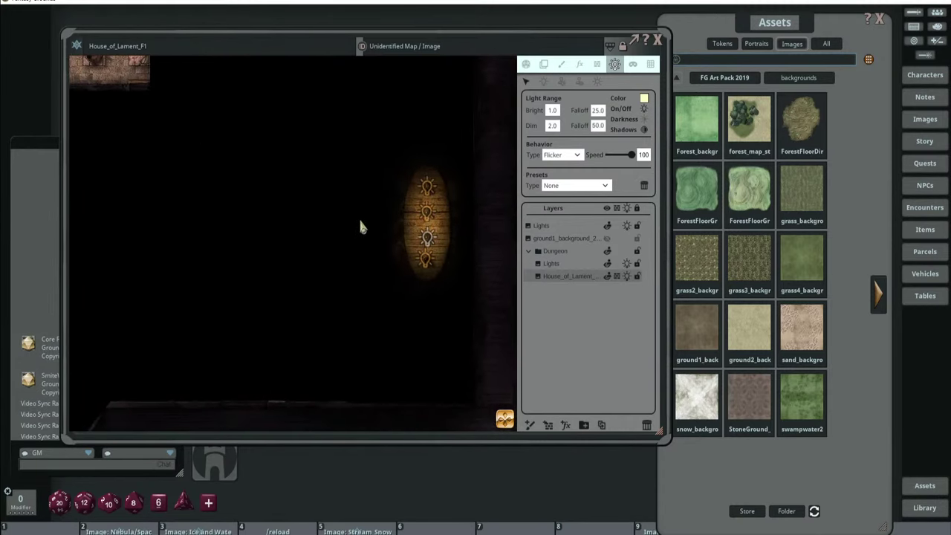
{"action": "scroll", "coordinate": [479, 196], "scroll_direction": "down", "scroll_amount": 1}
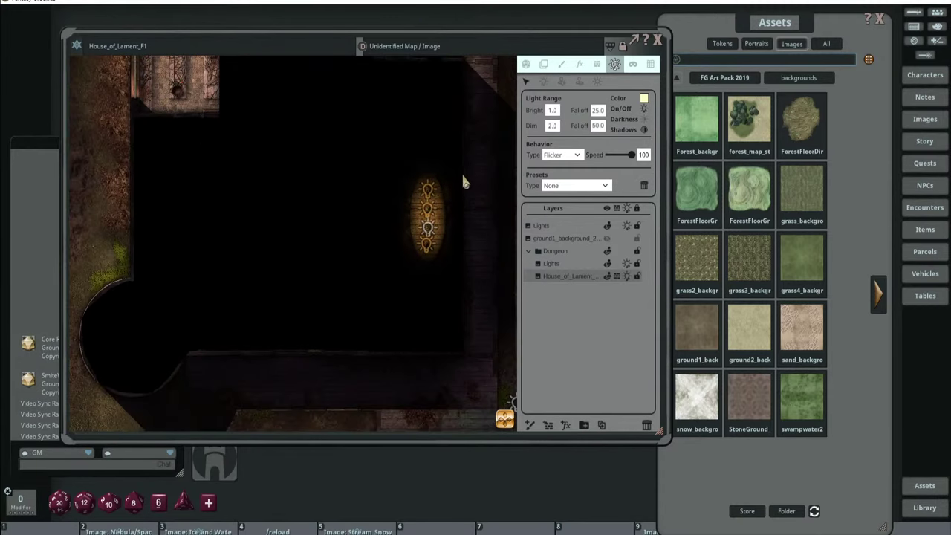
{"action": "left_click_drag", "start_coordinate": [412, 173], "coordinate": [443, 280]}
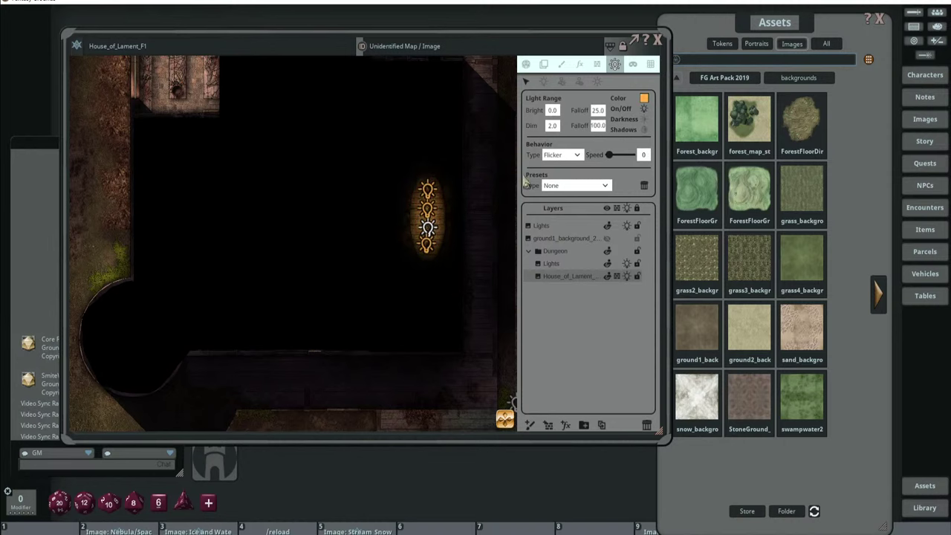
{"action": "left_click_drag", "start_coordinate": [322, 195], "coordinate": [346, 213]}
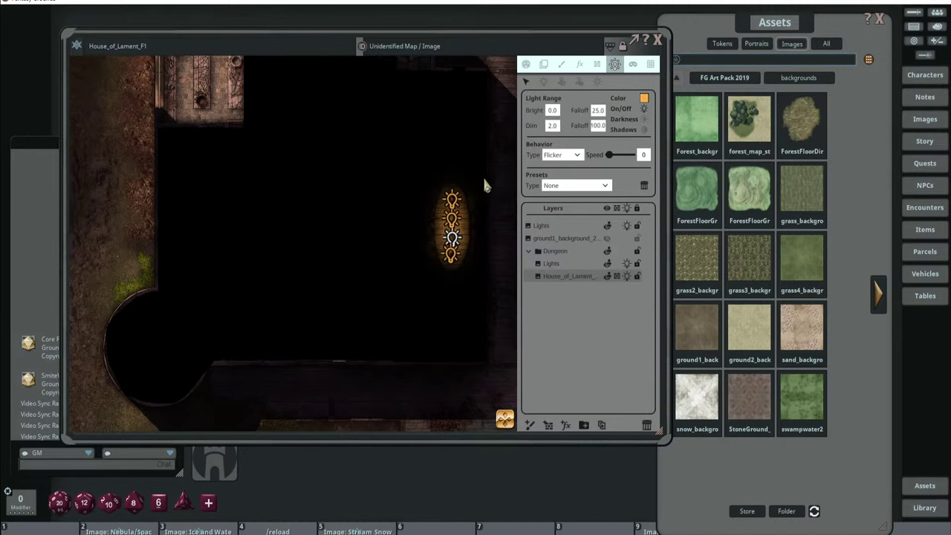
Start a new light with a bright range of 0 and a dim range of 10, with shadows off.
{"action": "left_click", "coordinate": [544, 81]}
{"action": "left_click", "coordinate": [553, 112]}
{"action": "type", "text": "0"}
{"action": "left_click", "coordinate": [552, 126]}
{"action": "type", "text": "10"}
{"action": "key", "text": "Return"}
Colour the new light pale green and place it near the middle of the house, west of the central hallway.
{"action": "left_click", "coordinate": [643, 98]}
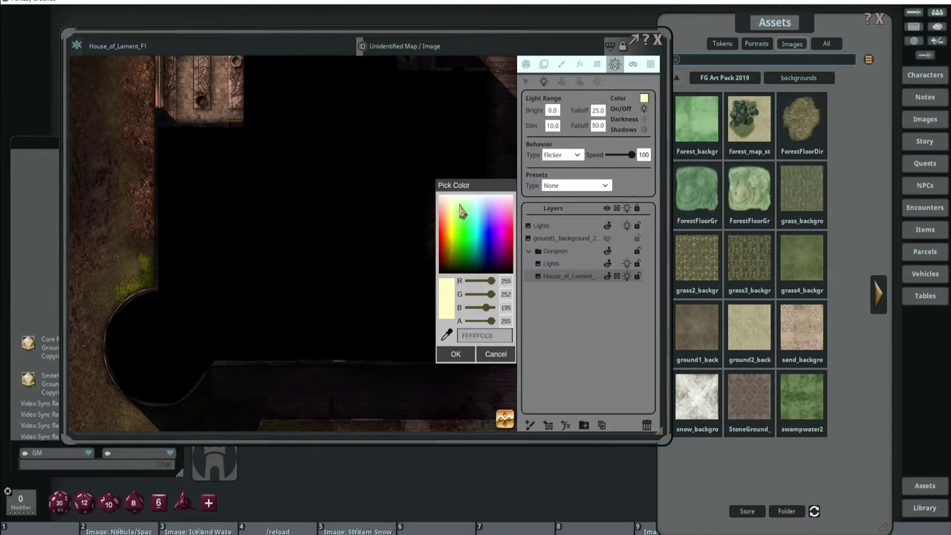
{"action": "left_click", "coordinate": [461, 211]}
{"action": "left_click", "coordinate": [454, 355]}
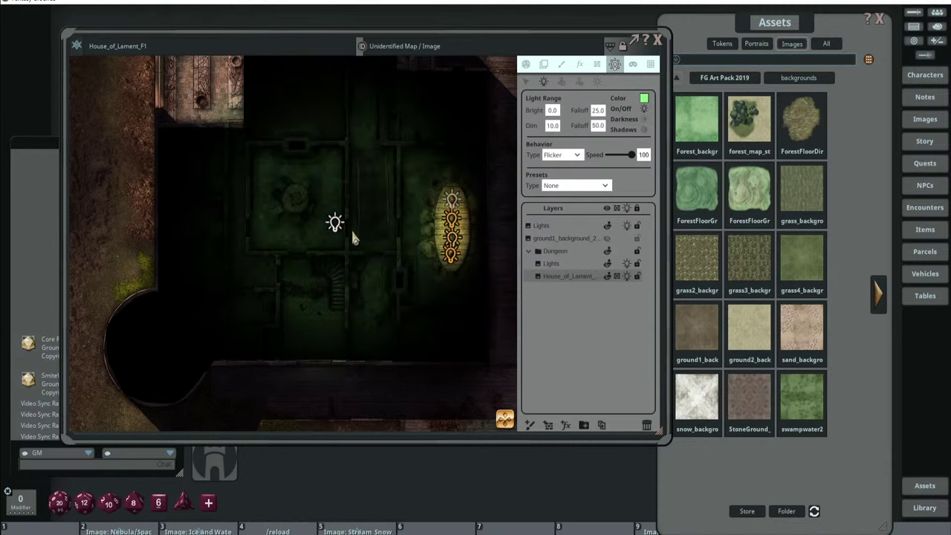
{"action": "scroll", "coordinate": [467, 271], "scroll_direction": "up", "scroll_amount": 4}
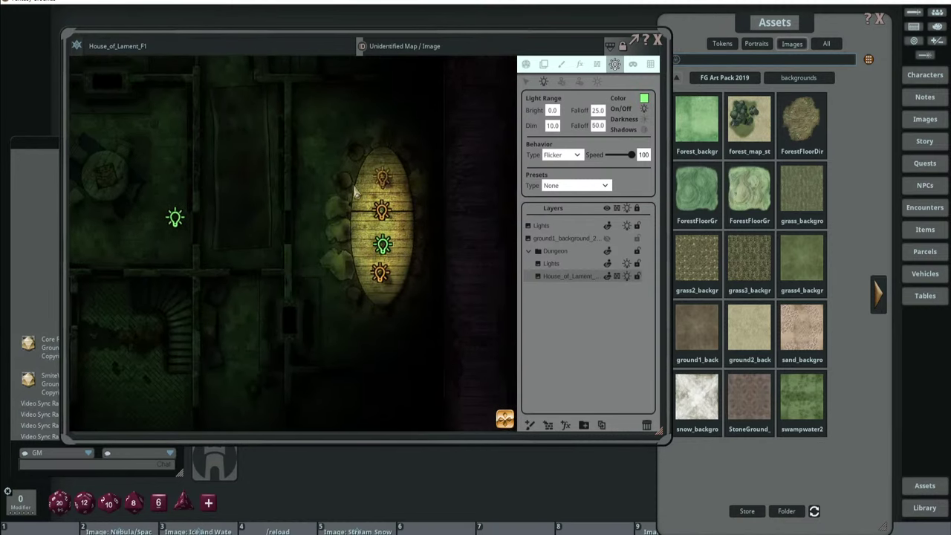
{"action": "scroll", "coordinate": [405, 280], "scroll_direction": "down", "scroll_amount": 4}
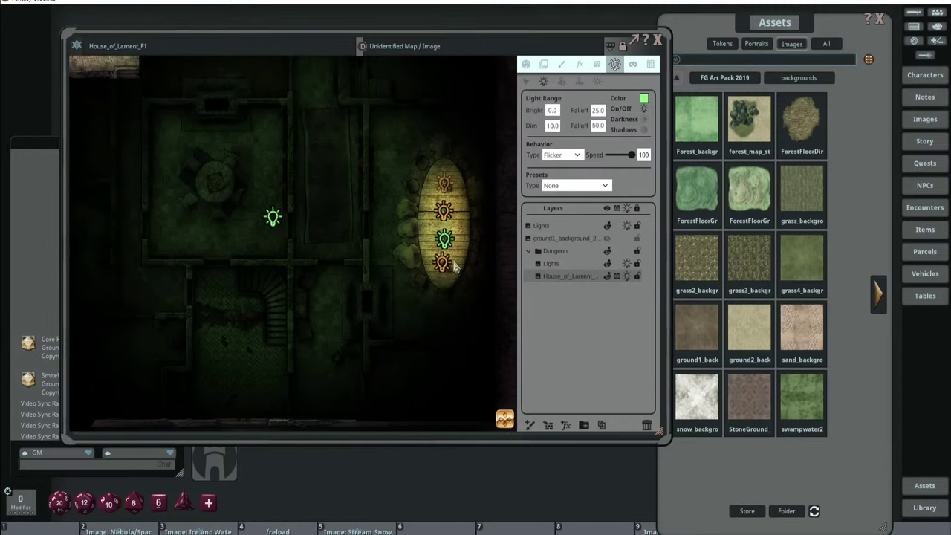
{"action": "scroll", "coordinate": [434, 264], "scroll_direction": "up", "scroll_amount": 1}
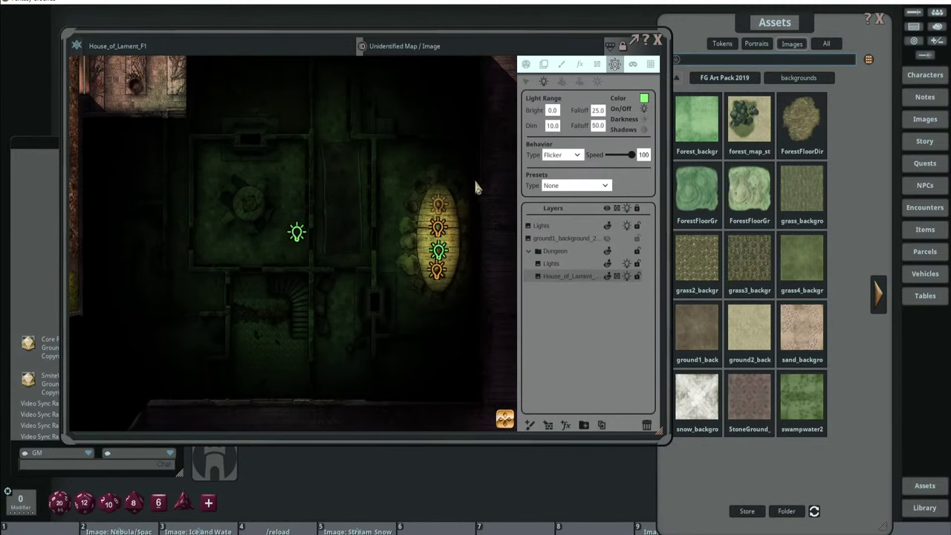
{"action": "scroll", "coordinate": [459, 249], "scroll_direction": "up", "scroll_amount": 1}
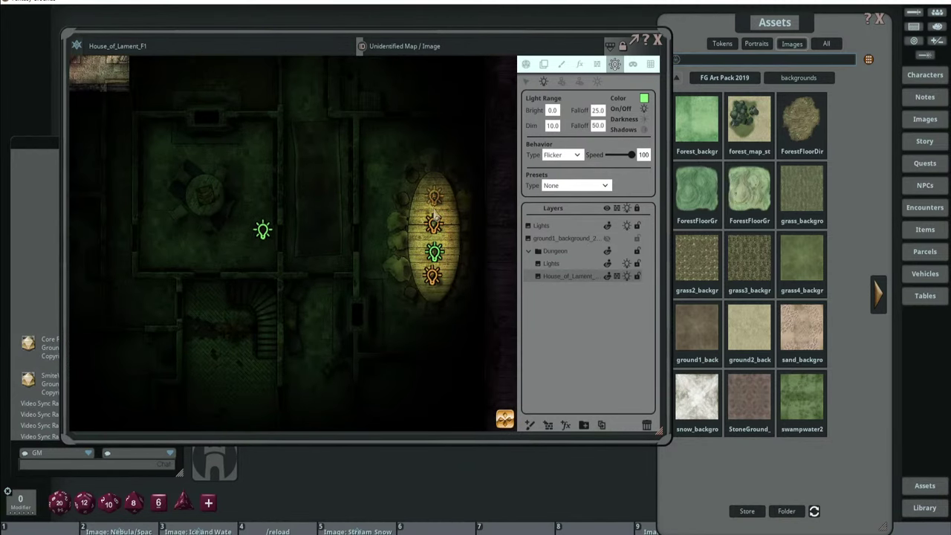
Select the four dining table lights and lower their colour's alpha to 176.
{"action": "left_click", "coordinate": [525, 81]}
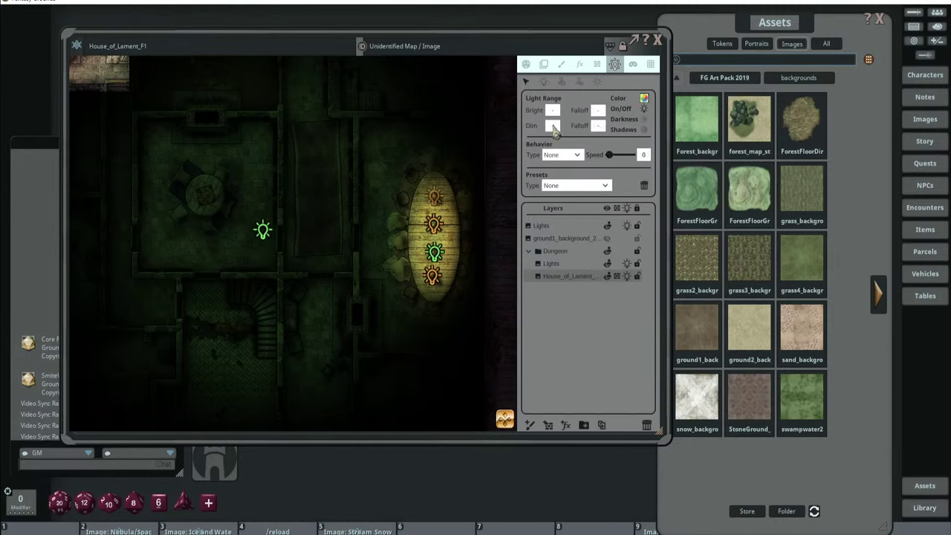
{"action": "left_click_drag", "start_coordinate": [392, 162], "coordinate": [486, 325]}
{"action": "left_click", "coordinate": [644, 98]}
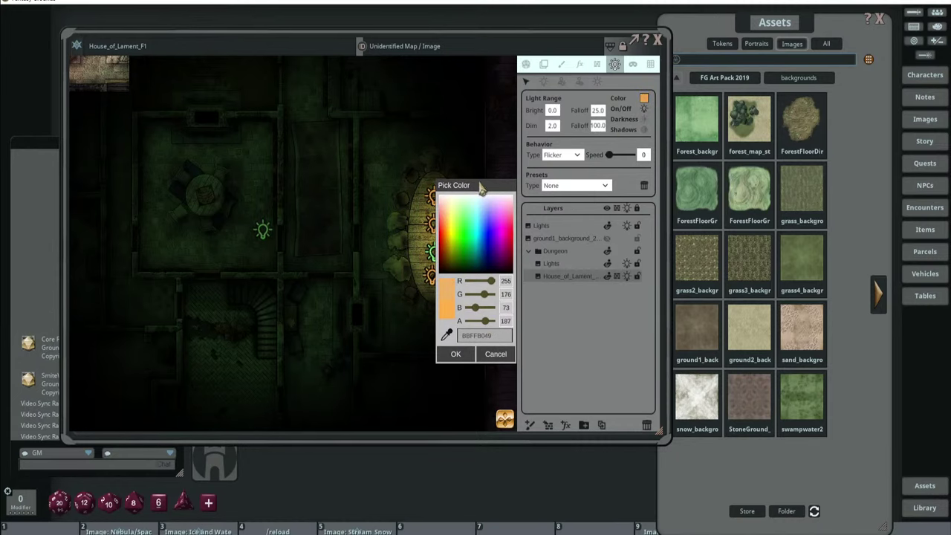
{"action": "left_click_drag", "start_coordinate": [482, 186], "coordinate": [543, 184]}
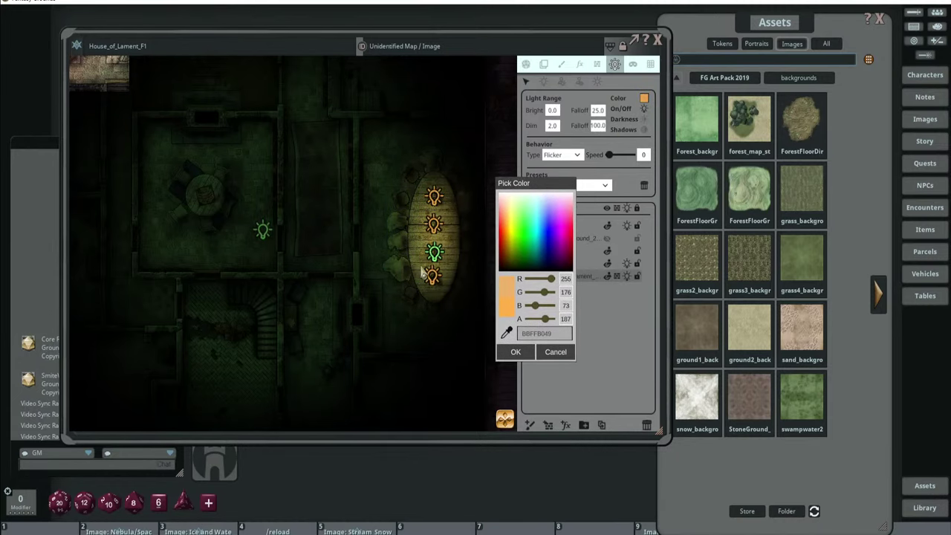
{"action": "scroll", "coordinate": [456, 245], "scroll_direction": "up", "scroll_amount": 3}
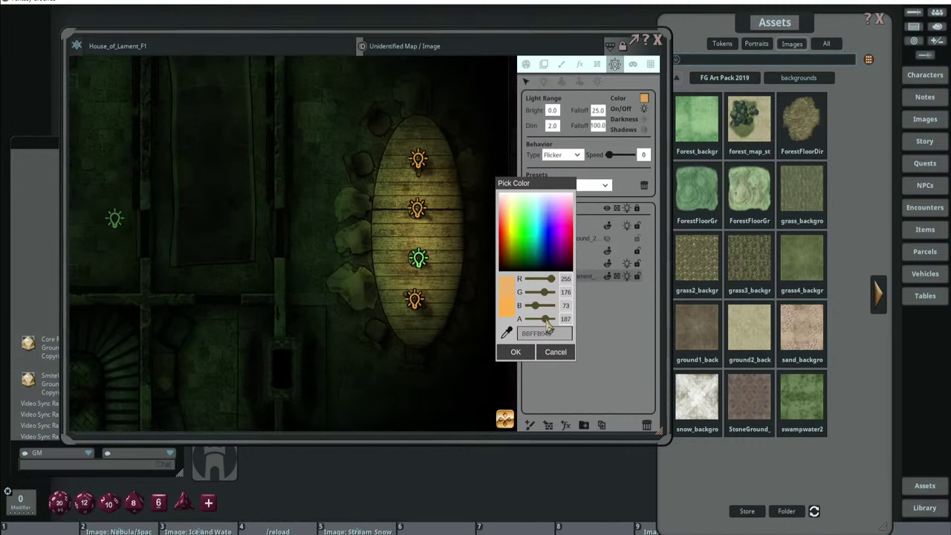
{"action": "left_click_drag", "start_coordinate": [548, 320], "coordinate": [546, 332]}
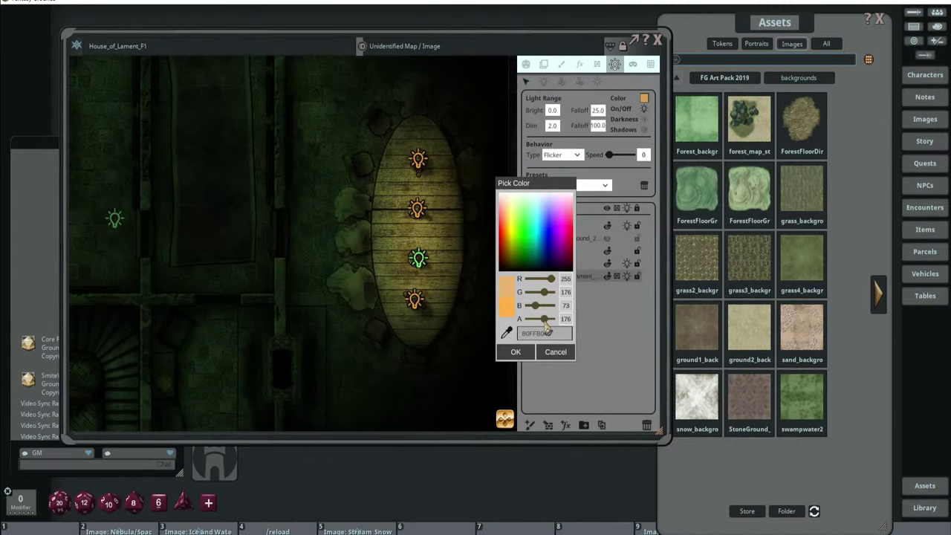
{"action": "left_click", "coordinate": [515, 351]}
Examine the green interior lighting across the whole map and the settings of the outdoor light near the southeast corner.
{"action": "scroll", "coordinate": [455, 299], "scroll_direction": "down", "scroll_amount": 3}
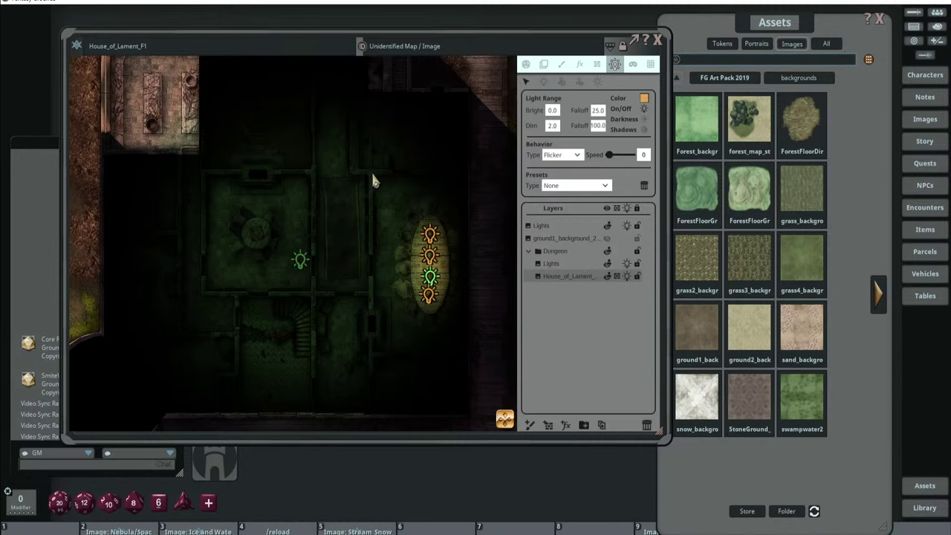
{"action": "scroll", "coordinate": [347, 261], "scroll_direction": "down", "scroll_amount": 3}
{"action": "scroll", "coordinate": [354, 292], "scroll_direction": "up", "scroll_amount": 2}
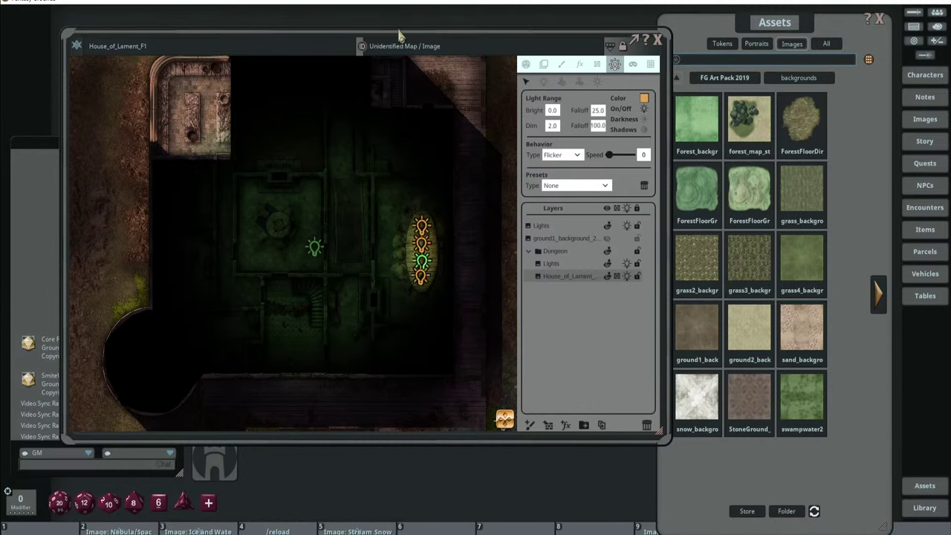
{"action": "left_click_drag", "start_coordinate": [399, 31], "coordinate": [411, 35]}
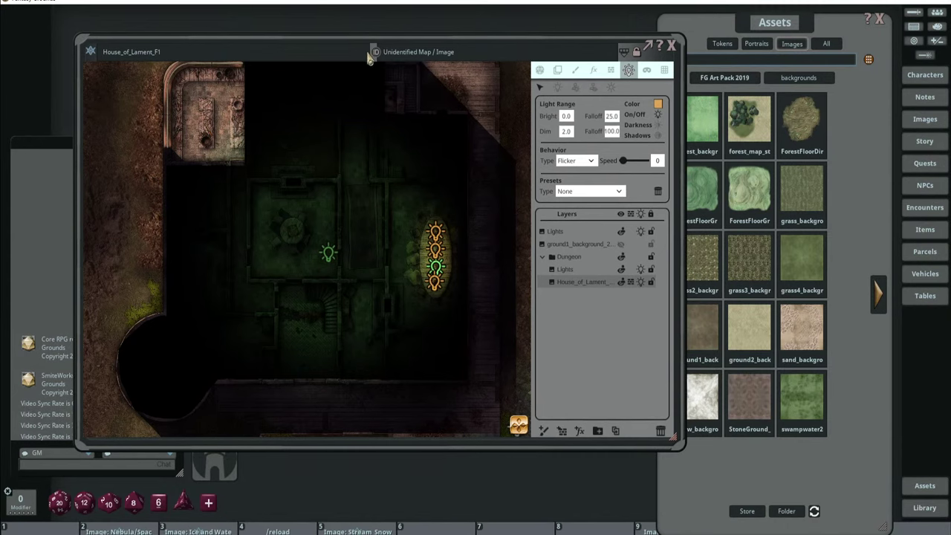
{"action": "scroll", "coordinate": [367, 197], "scroll_direction": "down", "scroll_amount": 3}
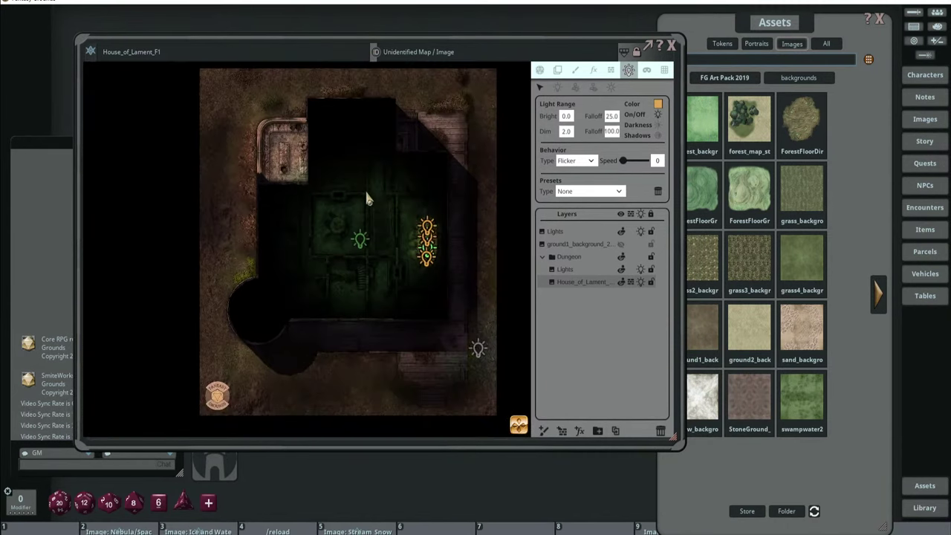
{"action": "scroll", "coordinate": [377, 206], "scroll_direction": "up", "scroll_amount": 3}
{"action": "scroll", "coordinate": [384, 211], "scroll_direction": "down", "scroll_amount": 3}
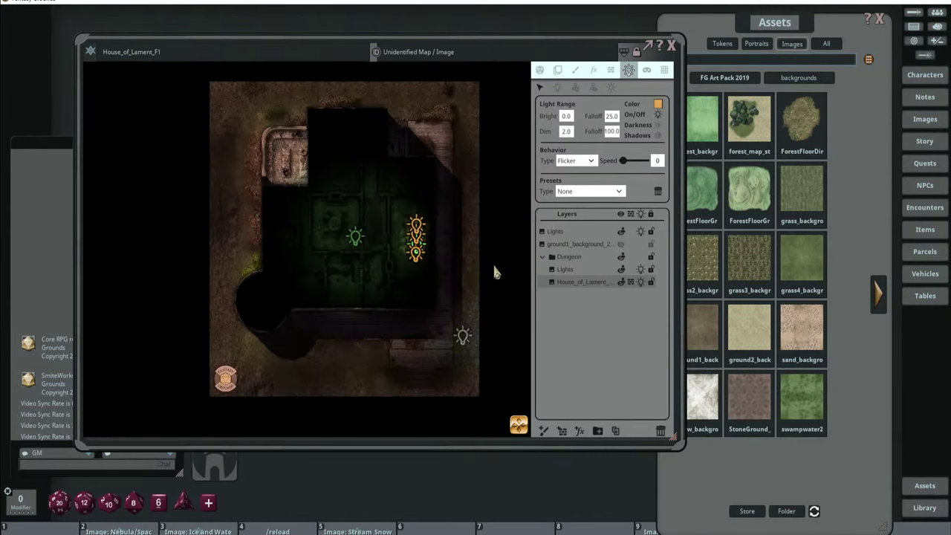
{"action": "left_click", "coordinate": [462, 340]}
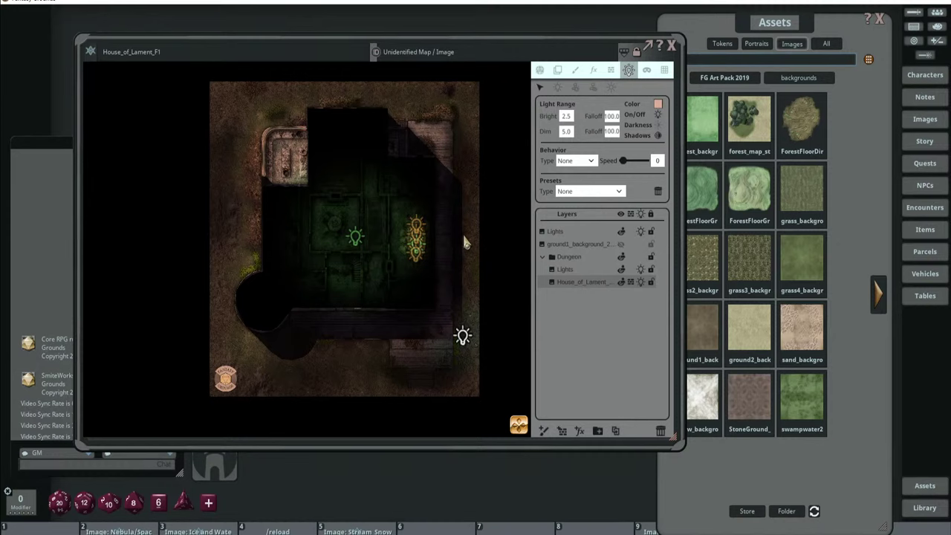
{"action": "scroll", "coordinate": [393, 160], "scroll_direction": "up", "scroll_amount": 3}
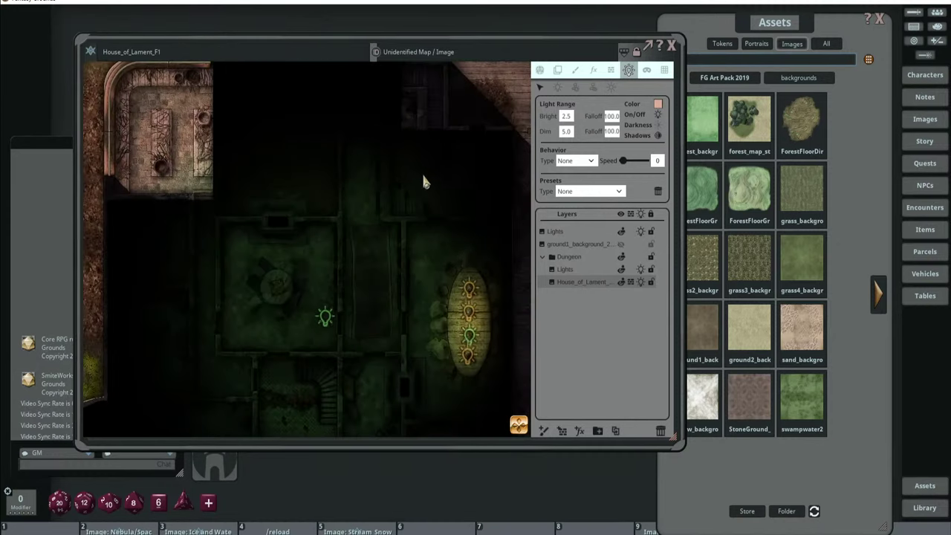
{"action": "scroll", "coordinate": [446, 173], "scroll_direction": "down", "scroll_amount": 3}
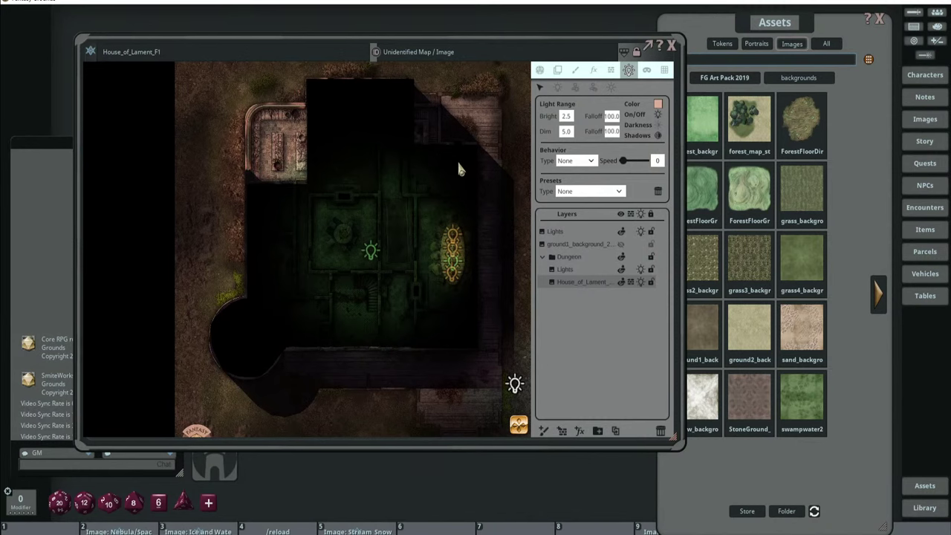
{"action": "left_click_drag", "start_coordinate": [443, 157], "coordinate": [424, 171]}
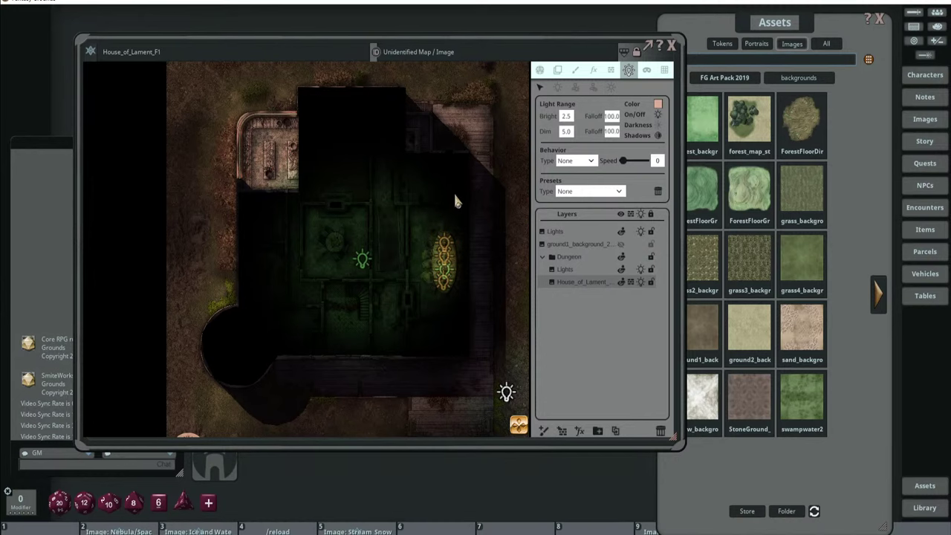
Remove the interior mask from the ambient light and set its shadow length to 0.
{"action": "scroll", "coordinate": [453, 195], "scroll_direction": "down", "scroll_amount": 3}
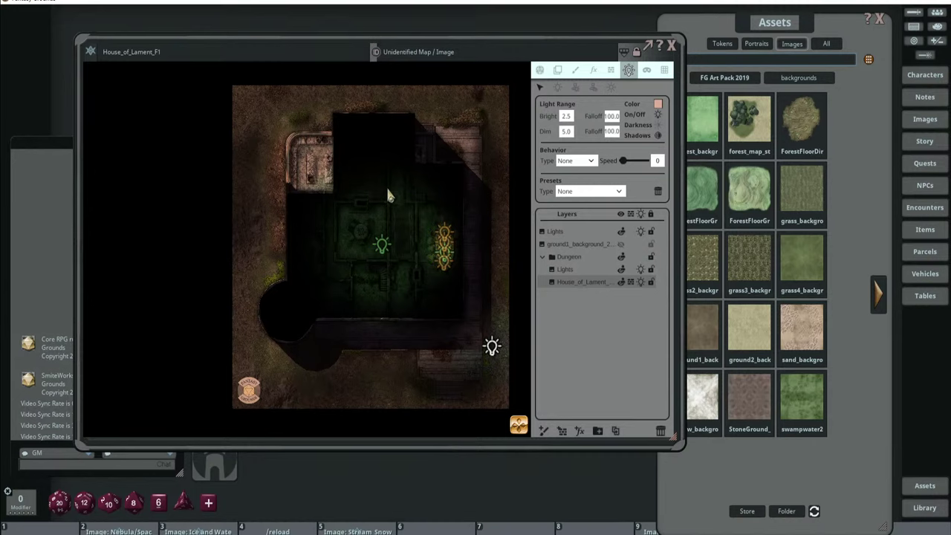
{"action": "left_click_drag", "start_coordinate": [387, 192], "coordinate": [365, 199]}
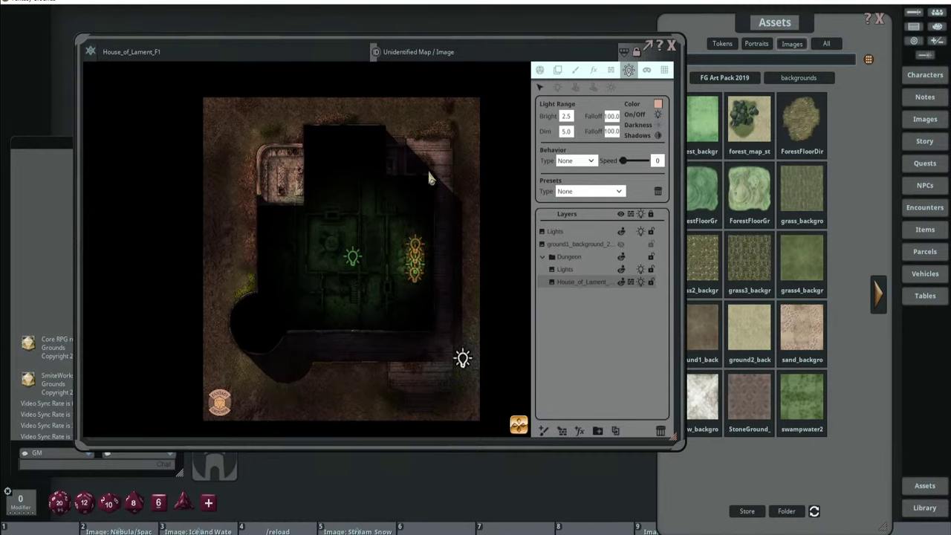
{"action": "left_click", "coordinate": [540, 69]}
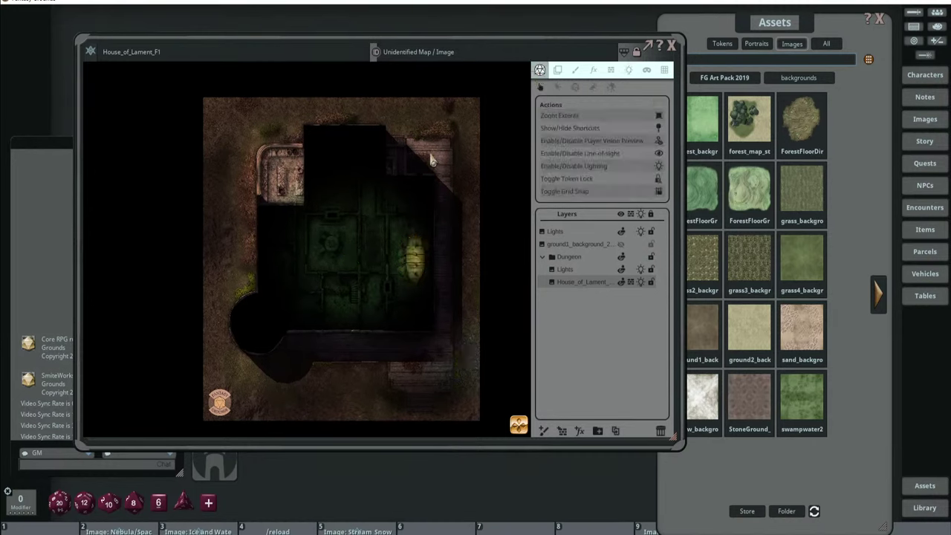
{"action": "left_click", "coordinate": [628, 69]}
{"action": "scroll", "coordinate": [461, 138], "scroll_direction": "up", "scroll_amount": 2}
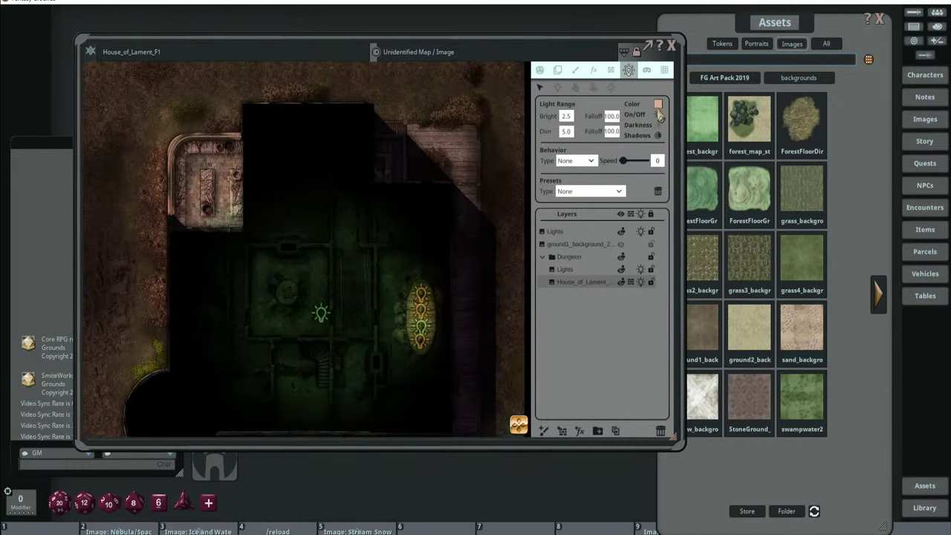
{"action": "left_click", "coordinate": [610, 87]}
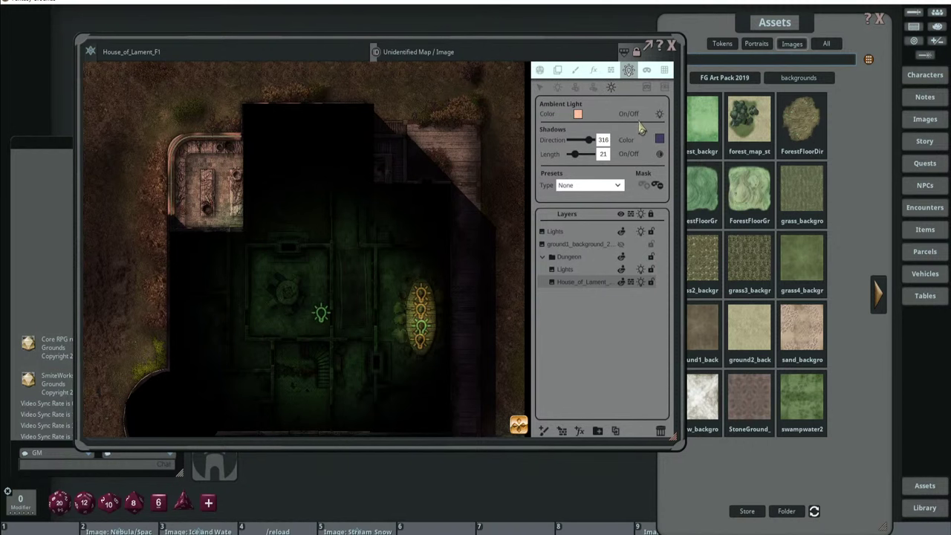
{"action": "left_click", "coordinate": [657, 185]}
{"action": "scroll", "coordinate": [421, 161], "scroll_direction": "down", "scroll_amount": 3}
{"action": "scroll", "coordinate": [420, 156], "scroll_direction": "up", "scroll_amount": 5}
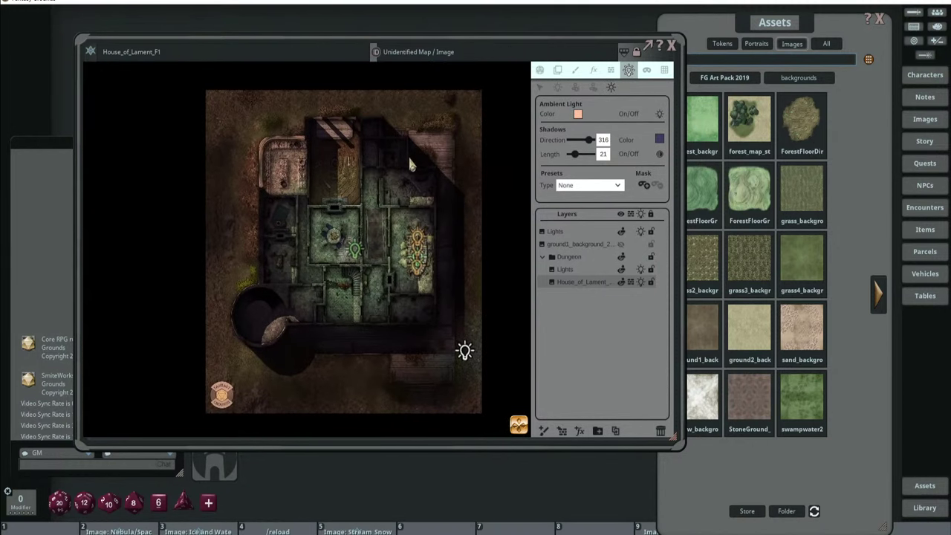
{"action": "scroll", "coordinate": [418, 173], "scroll_direction": "down", "scroll_amount": 4}
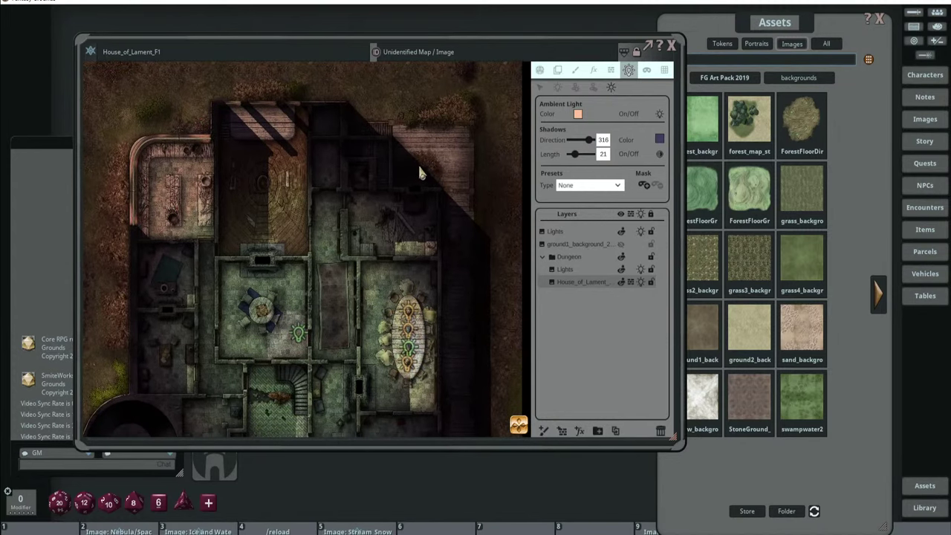
{"action": "left_click_drag", "start_coordinate": [573, 154], "coordinate": [569, 154]}
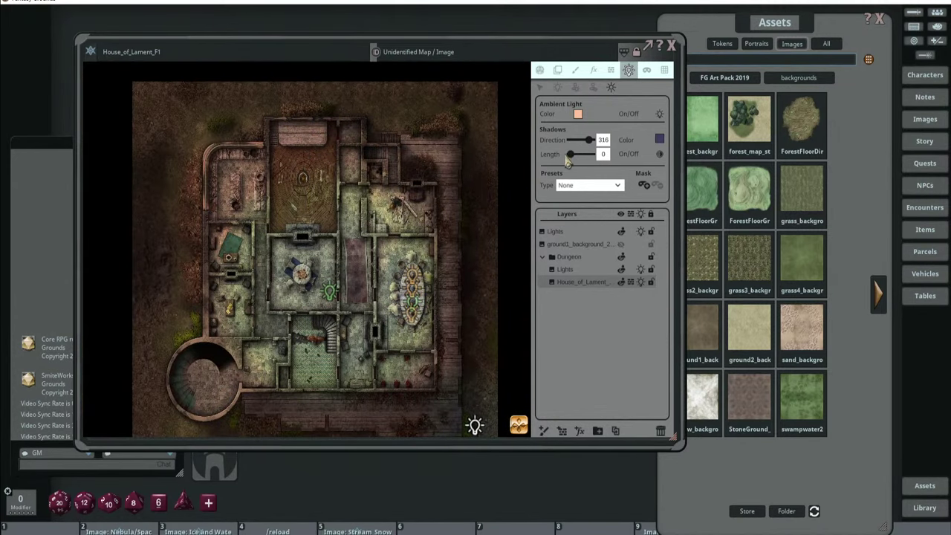
Examine the unmasked lighting around the northeast stairwell and the curved staircase in the entrance hall.
{"action": "scroll", "coordinate": [406, 165], "scroll_direction": "up", "scroll_amount": 5}
{"action": "scroll", "coordinate": [404, 172], "scroll_direction": "up", "scroll_amount": 3}
{"action": "left_click_drag", "start_coordinate": [405, 172], "coordinate": [405, 229]}
{"action": "scroll", "coordinate": [286, 202], "scroll_direction": "down", "scroll_amount": 3}
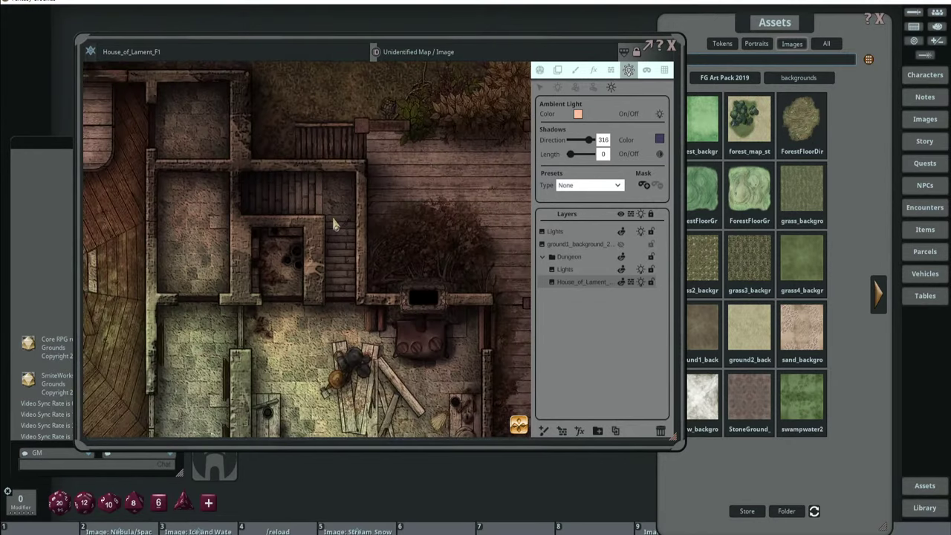
{"action": "scroll", "coordinate": [279, 232], "scroll_direction": "down", "scroll_amount": 5}
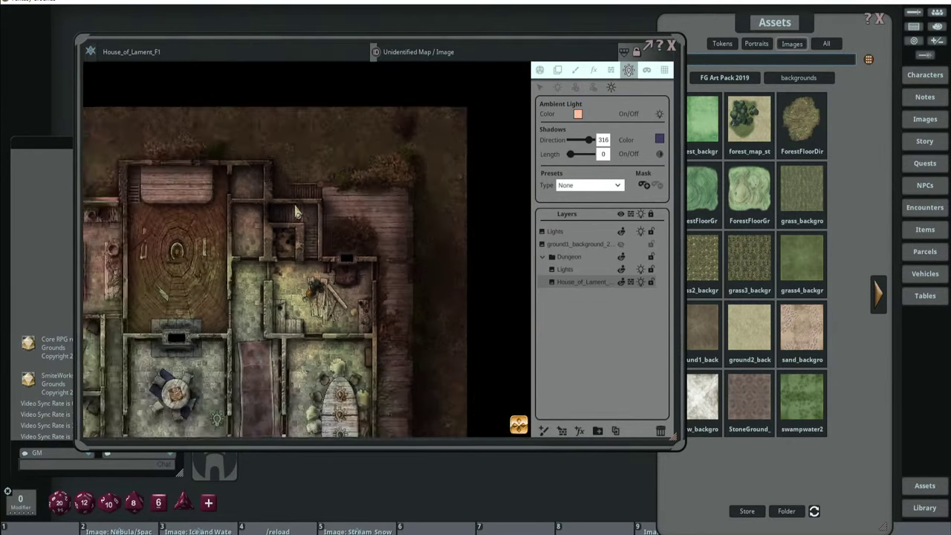
{"action": "scroll", "coordinate": [461, 379], "scroll_direction": "up", "scroll_amount": 5}
{"action": "scroll", "coordinate": [381, 208], "scroll_direction": "up", "scroll_amount": 2}
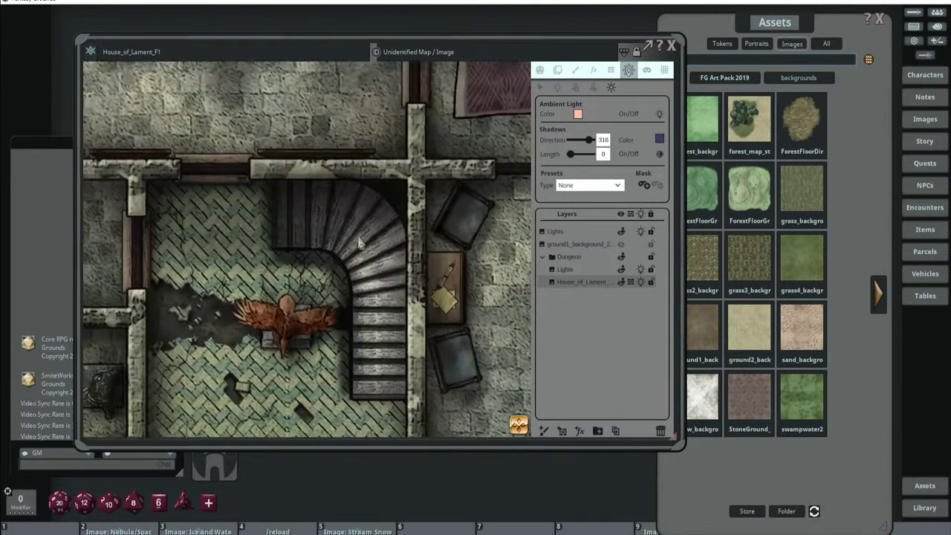
{"action": "scroll", "coordinate": [371, 222], "scroll_direction": "down", "scroll_amount": 4}
{"action": "left_click_drag", "start_coordinate": [384, 185], "coordinate": [340, 403]}
{"action": "scroll", "coordinate": [409, 210], "scroll_direction": "up", "scroll_amount": 2}
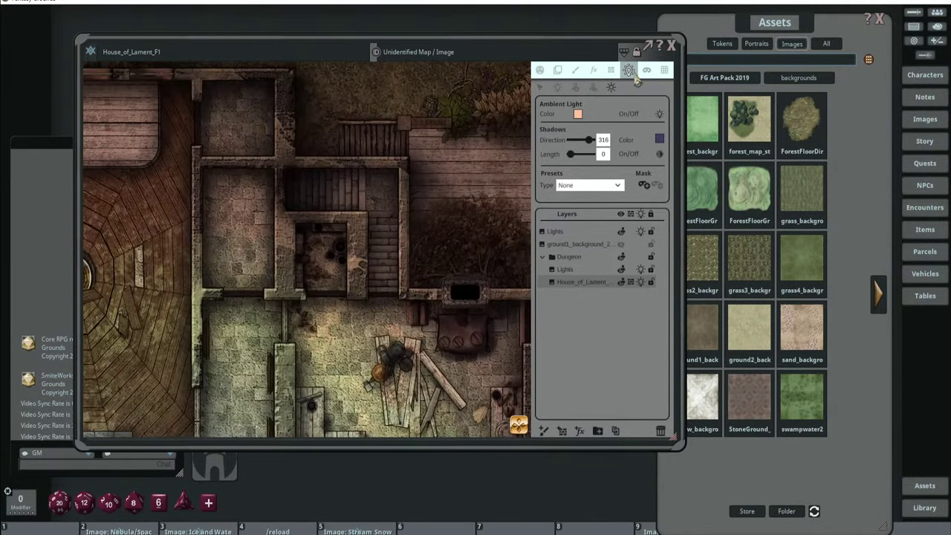
Inspect the line-of-sight walls and doors across the house, especially those enclosing the northeast stairwell.
{"action": "left_click", "coordinate": [611, 70]}
{"action": "scroll", "coordinate": [334, 245], "scroll_direction": "down", "scroll_amount": 3}
{"action": "scroll", "coordinate": [286, 253], "scroll_direction": "down", "scroll_amount": 2}
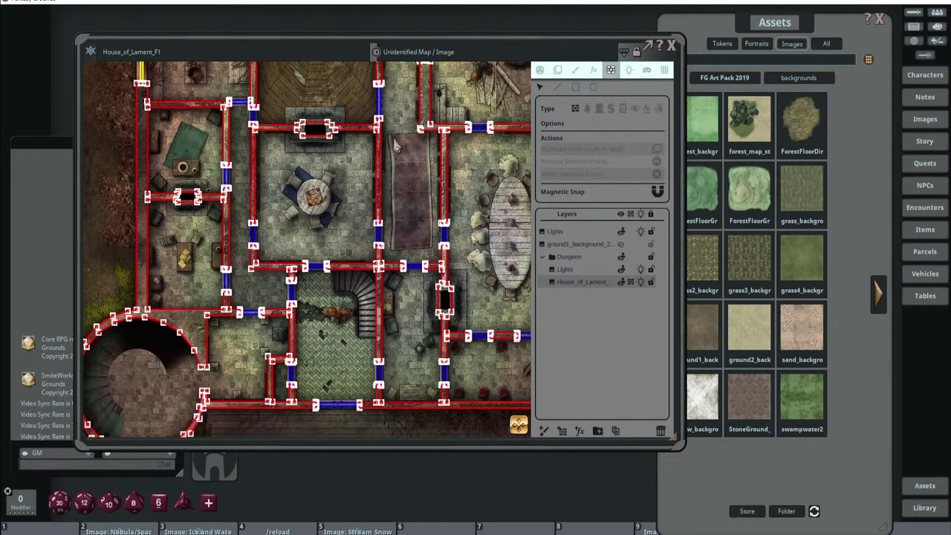
{"action": "scroll", "coordinate": [286, 252], "scroll_direction": "up", "scroll_amount": 2}
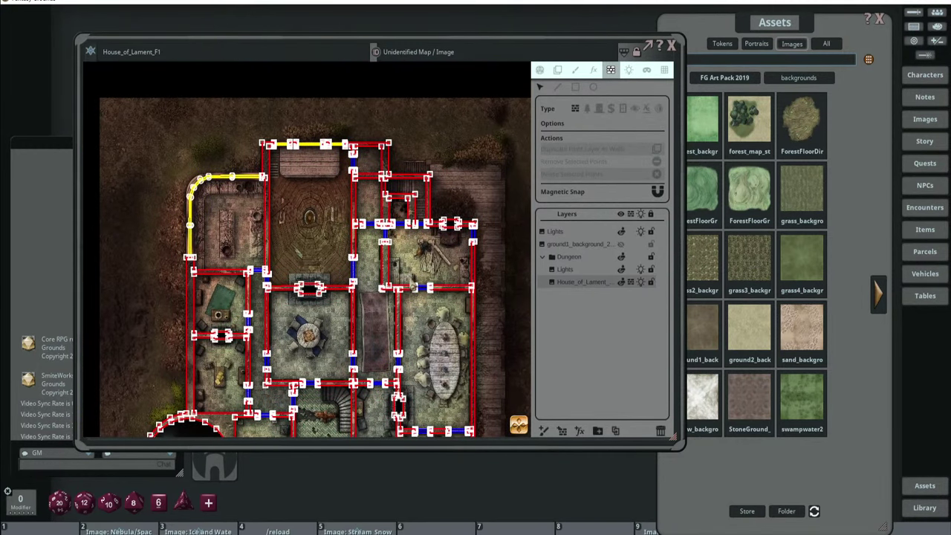
{"action": "scroll", "coordinate": [396, 148], "scroll_direction": "up", "scroll_amount": 3}
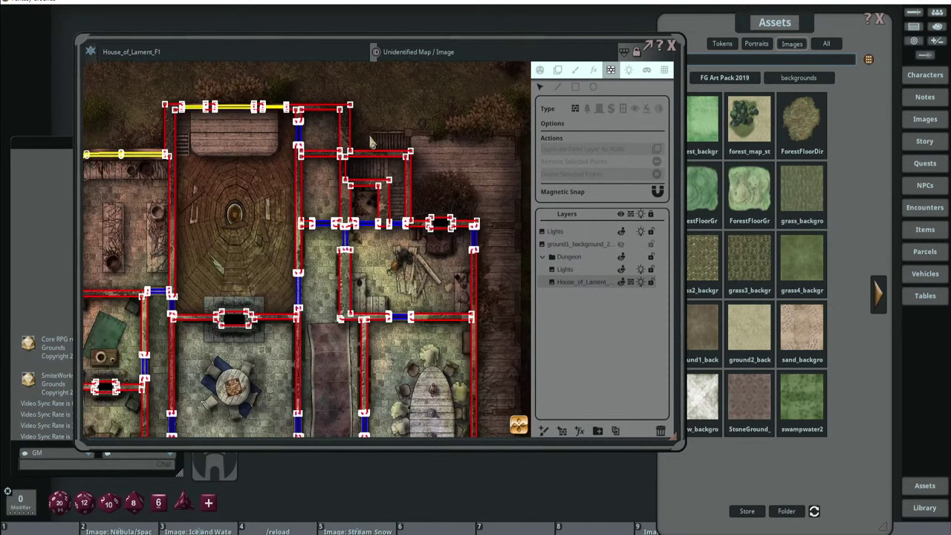
{"action": "scroll", "coordinate": [371, 142], "scroll_direction": "up", "scroll_amount": 3}
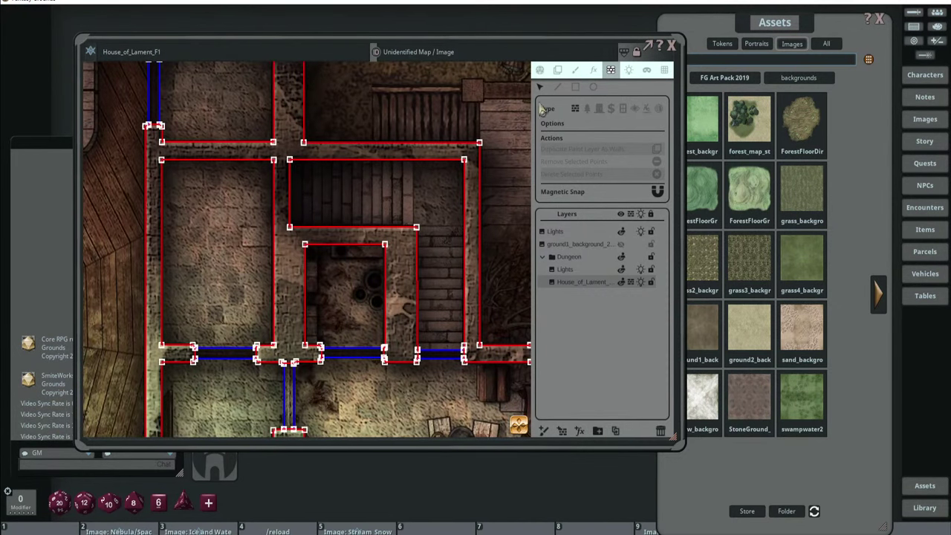
Place a black darkness light with shadows on, bright range 0 and dim range 10, in the northeast stairwell.
{"action": "left_click", "coordinate": [628, 70]}
{"action": "scroll", "coordinate": [437, 170], "scroll_direction": "down", "scroll_amount": 4}
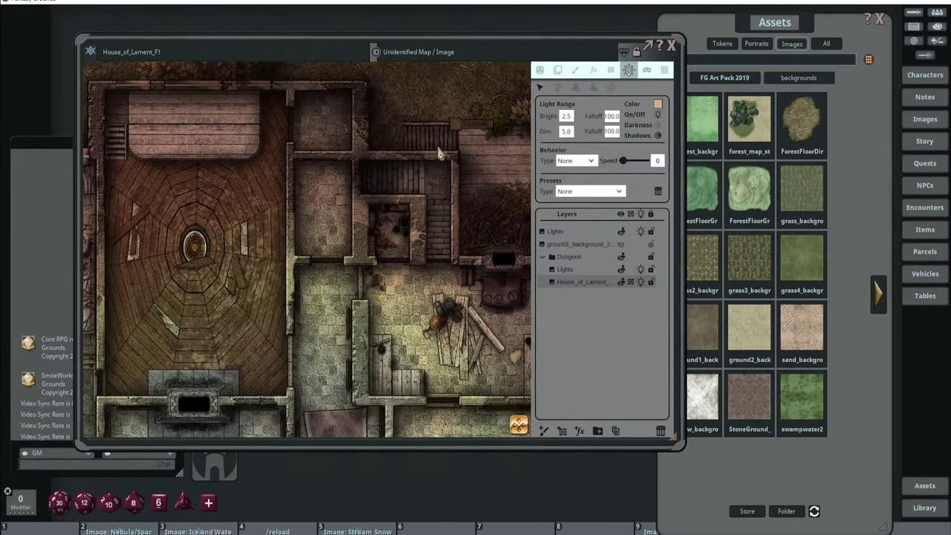
{"action": "scroll", "coordinate": [444, 212], "scroll_direction": "down", "scroll_amount": 5}
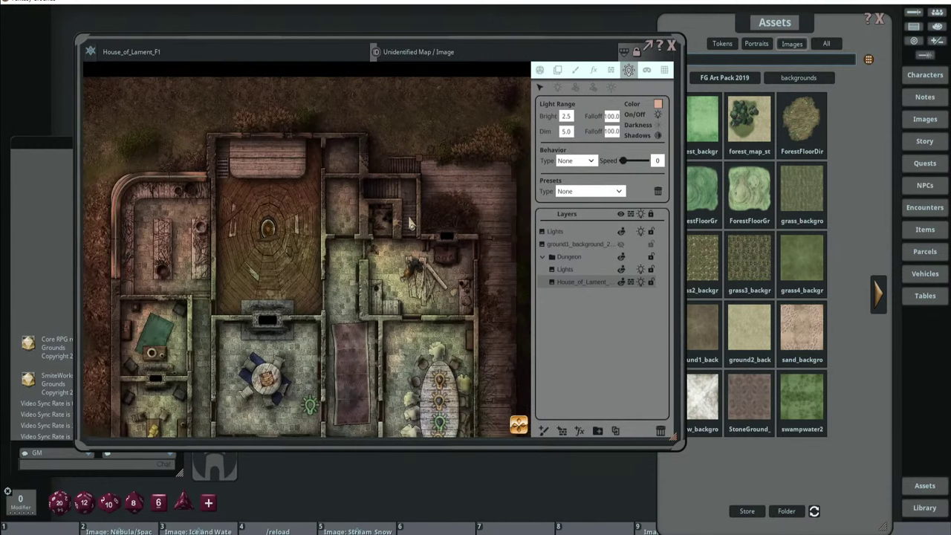
{"action": "scroll", "coordinate": [471, 226], "scroll_direction": "up", "scroll_amount": 3}
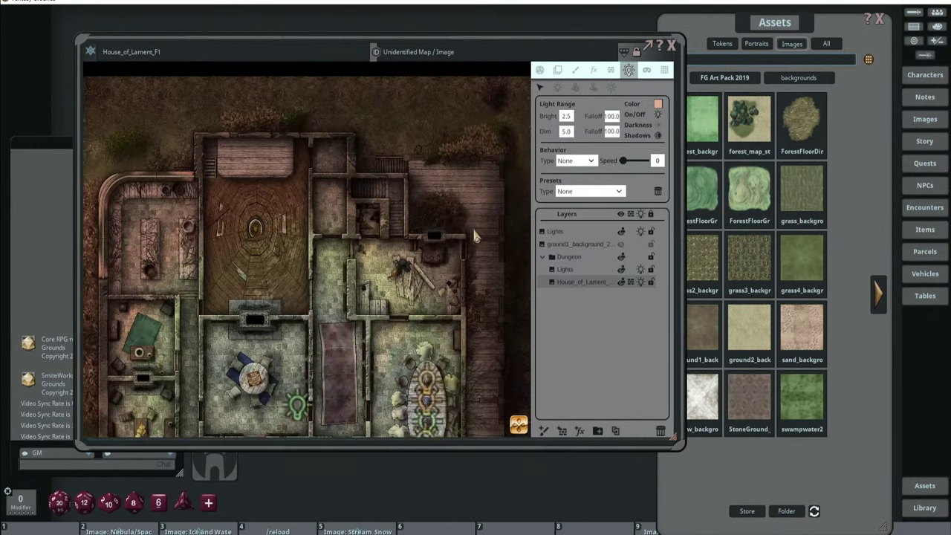
{"action": "scroll", "coordinate": [300, 195], "scroll_direction": "up", "scroll_amount": 2}
{"action": "scroll", "coordinate": [191, 180], "scroll_direction": "down", "scroll_amount": 2}
{"action": "scroll", "coordinate": [330, 215], "scroll_direction": "up", "scroll_amount": 5}
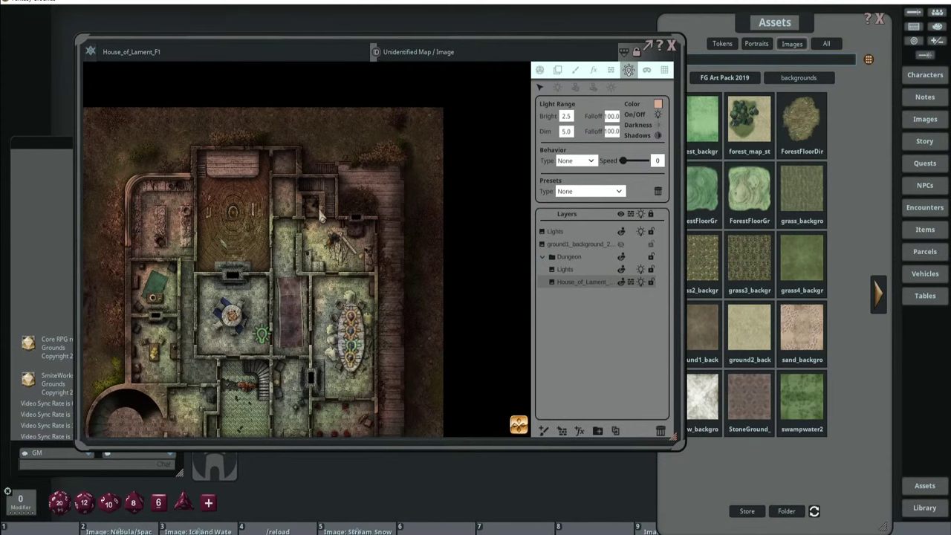
{"action": "scroll", "coordinate": [355, 227], "scroll_direction": "up", "scroll_amount": 1}
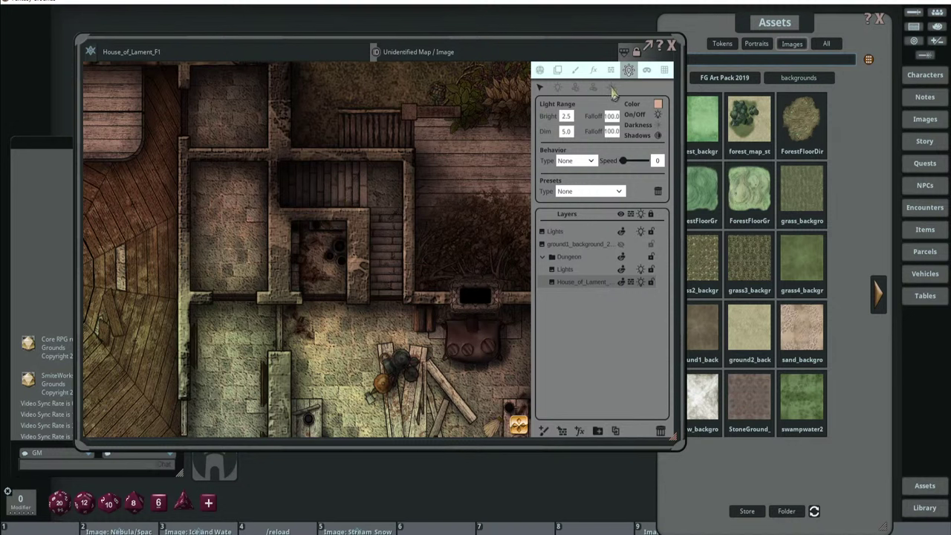
{"action": "left_click", "coordinate": [557, 87]}
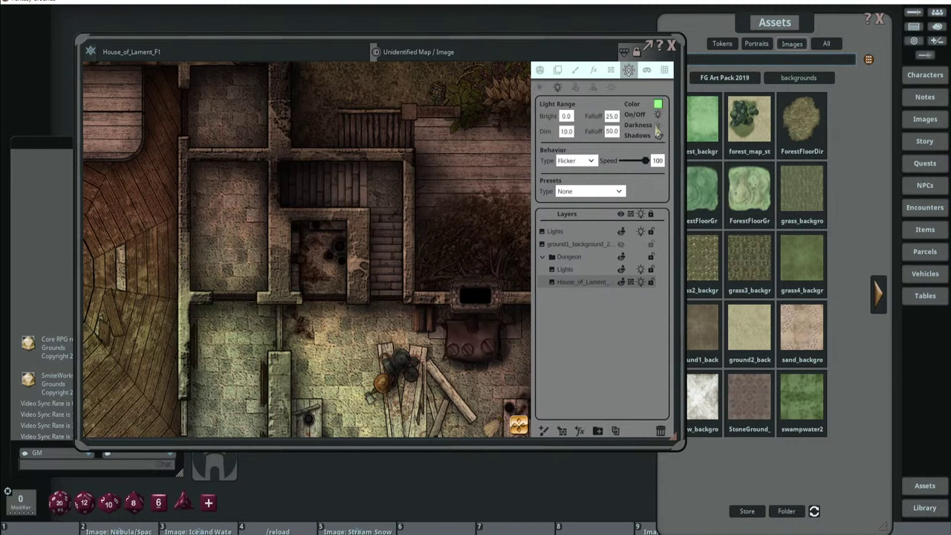
{"action": "left_click", "coordinate": [303, 191]}
{"action": "left_click", "coordinate": [540, 87]}
{"action": "left_click_drag", "start_coordinate": [304, 190], "coordinate": [322, 190]}
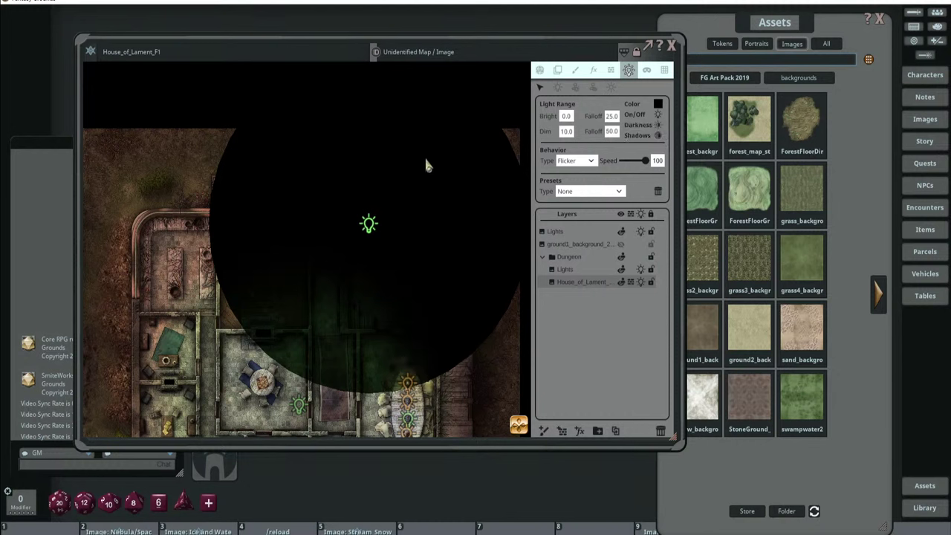
Set the darkness light's bright range to 1 and dim range to 2, and move it to the stairwell's west end.
{"action": "scroll", "coordinate": [425, 164], "scroll_direction": "up", "scroll_amount": 1}
{"action": "left_click", "coordinate": [566, 117]}
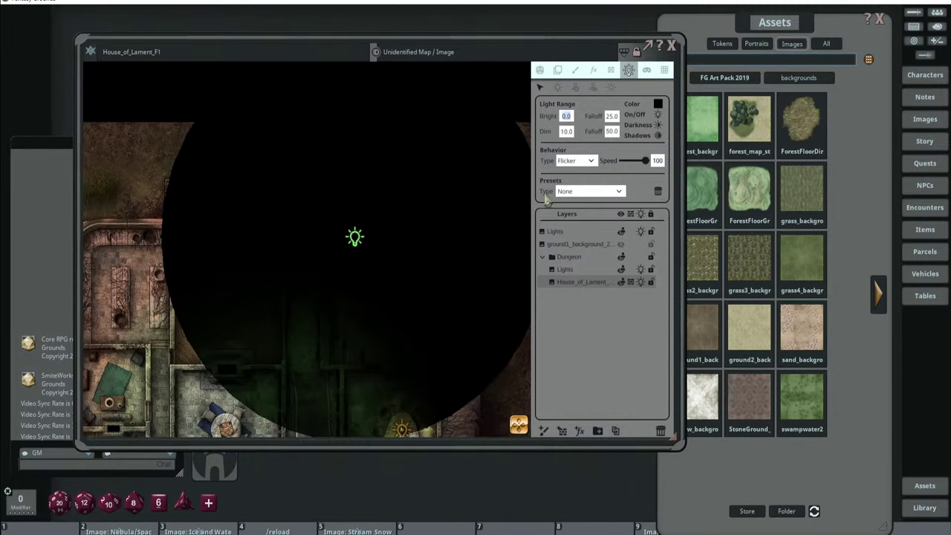
{"action": "left_click", "coordinate": [566, 132]}
{"action": "type", "text": "2"}
{"action": "scroll", "coordinate": [436, 203], "scroll_direction": "down", "scroll_amount": 2}
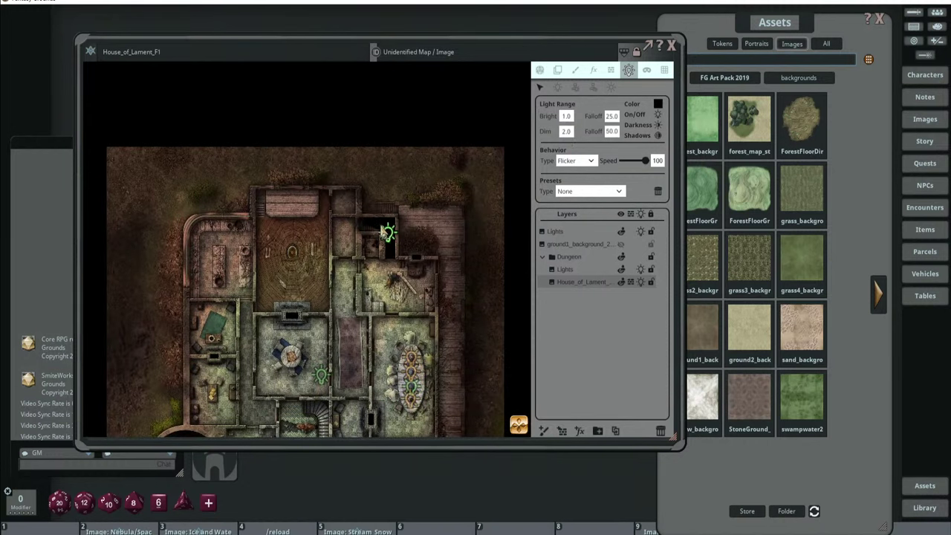
{"action": "scroll", "coordinate": [373, 221], "scroll_direction": "up", "scroll_amount": 3}
{"action": "mouse_move", "coordinate": [350, 211]}
{"action": "left_mouse_down"}
{"action": "mouse_move", "coordinate": [321, 214]}
{"action": "mouse_move", "coordinate": [398, 211]}
{"action": "mouse_move", "coordinate": [341, 213]}
{"action": "left_mouse_up"}
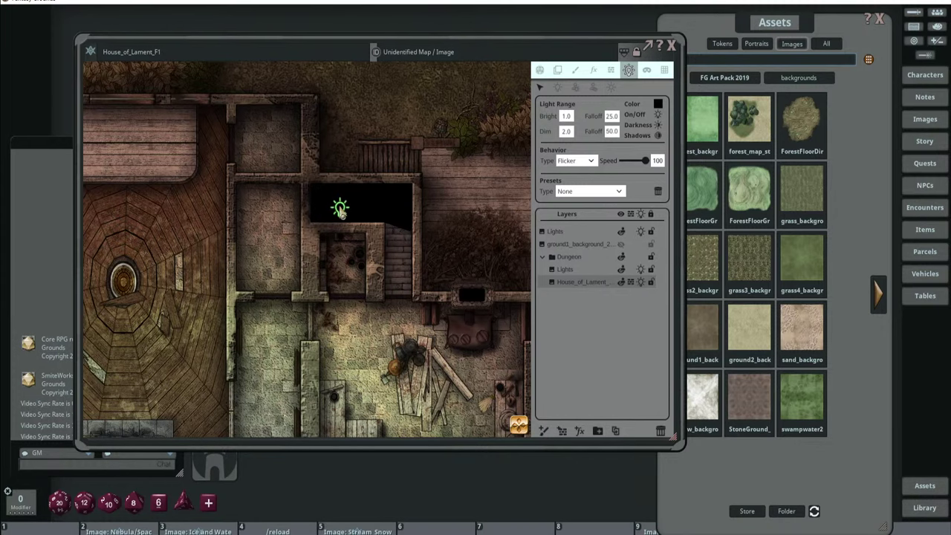
{"action": "scroll", "coordinate": [365, 225], "scroll_direction": "down", "scroll_amount": 4}
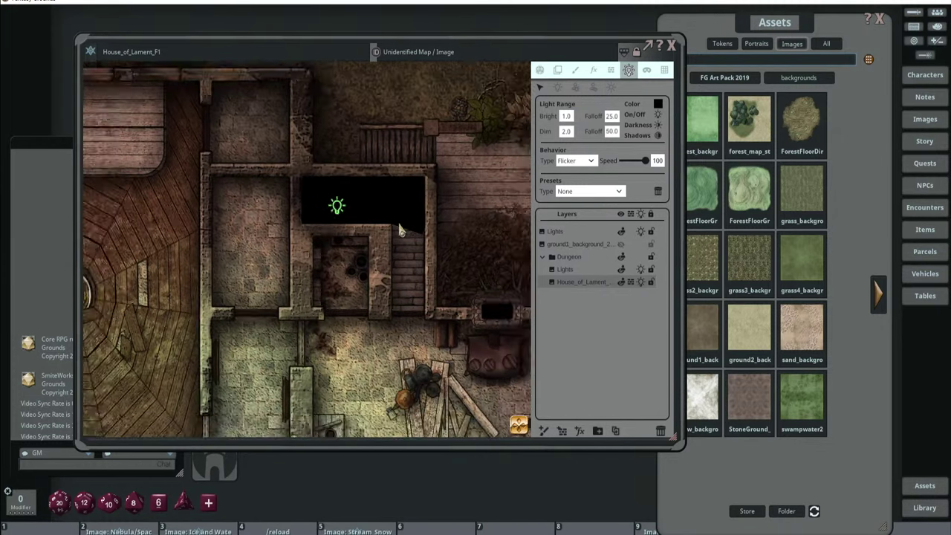
{"action": "scroll", "coordinate": [357, 181], "scroll_direction": "down", "scroll_amount": 2}
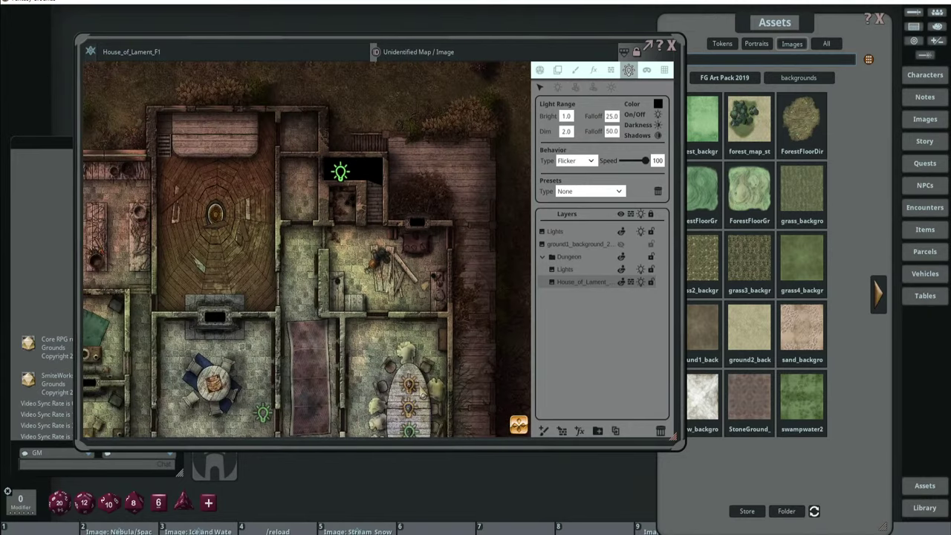
Test a dining table candle light beside the darkness in the northeast stairwell and return it to the table.
{"action": "left_click_drag", "start_coordinate": [413, 389], "coordinate": [368, 225]}
{"action": "scroll", "coordinate": [377, 195], "scroll_direction": "up", "scroll_amount": 4}
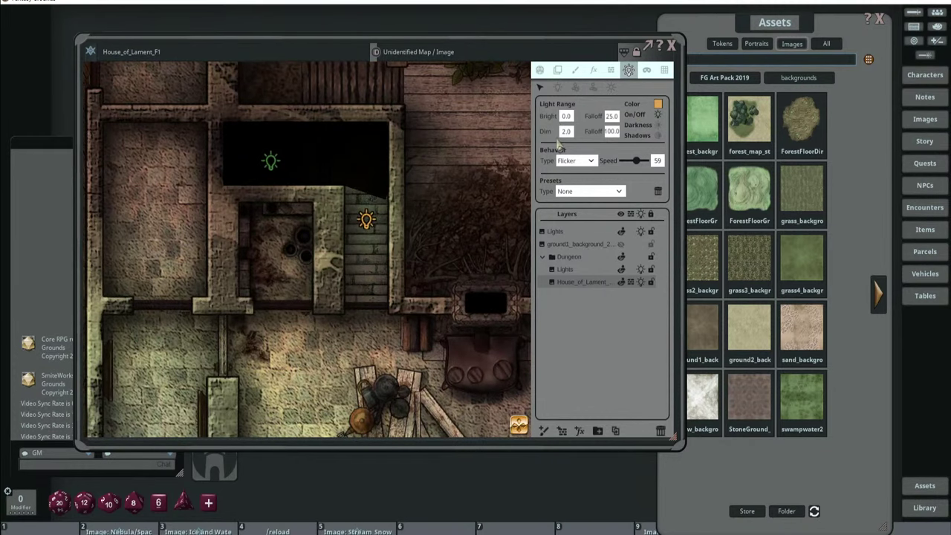
{"action": "scroll", "coordinate": [427, 277], "scroll_direction": "down", "scroll_amount": 3}
{"action": "left_click_drag", "start_coordinate": [428, 276], "coordinate": [422, 164]}
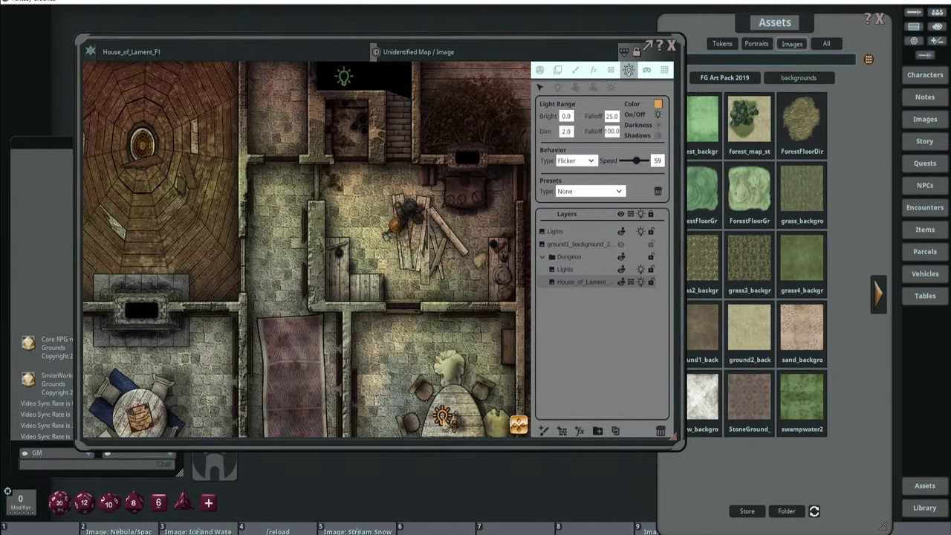
{"action": "left_click_drag", "start_coordinate": [443, 200], "coordinate": [382, 202]}
{"action": "scroll", "coordinate": [430, 112], "scroll_direction": "down", "scroll_amount": 3}
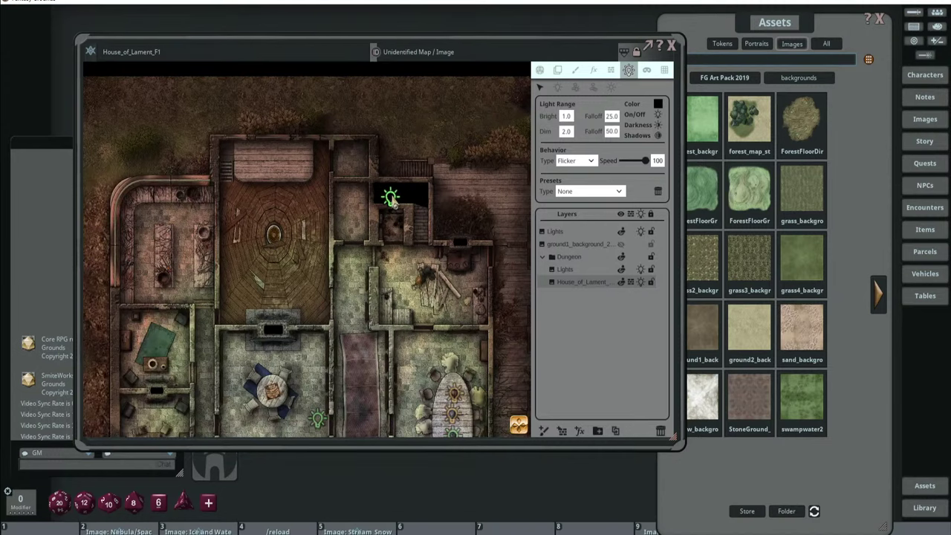
Move the darkness light into the debris-strewn room north of the dining room and place the bearded character's token from the combat tracker outside its south doorway.
{"action": "left_click_drag", "start_coordinate": [393, 201], "coordinate": [417, 285]}
{"action": "scroll", "coordinate": [469, 286], "scroll_direction": "up", "scroll_amount": 3}
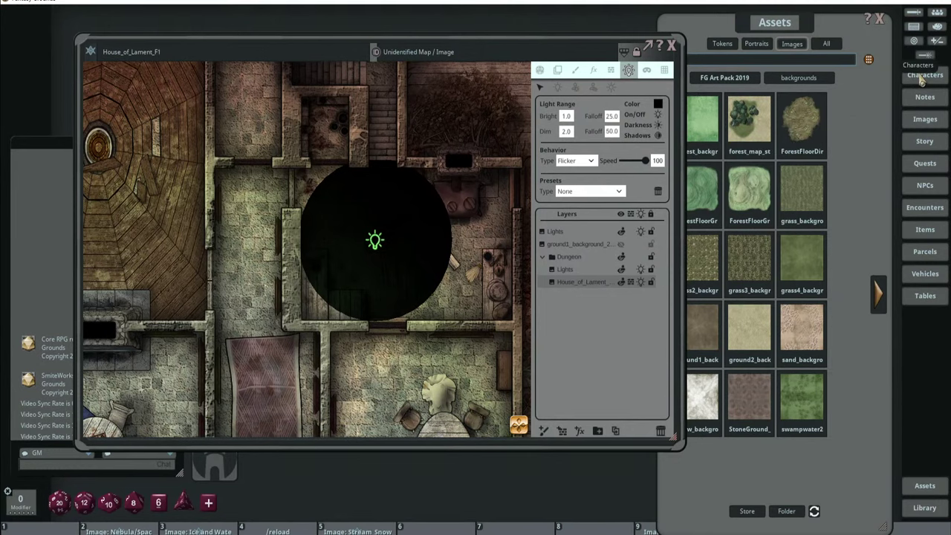
{"action": "left_click", "coordinate": [913, 15]}
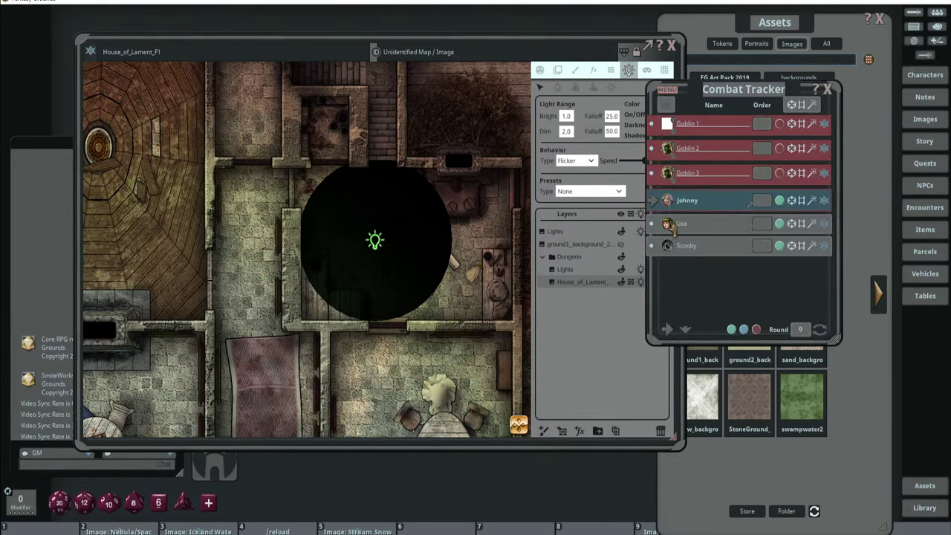
{"action": "left_click_drag", "start_coordinate": [666, 201], "coordinate": [392, 355]}
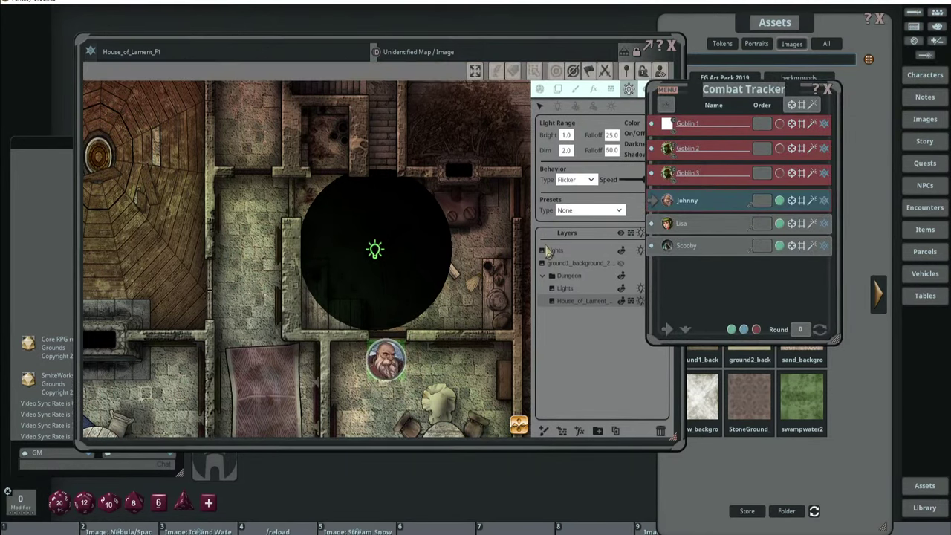
{"action": "left_click", "coordinate": [826, 90]}
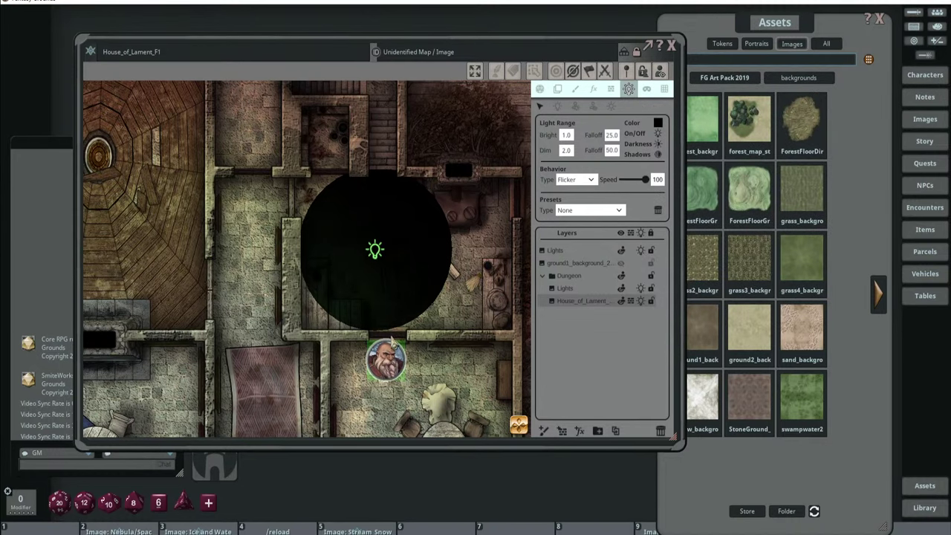
Preview the map from the bearded character's view and move the token through the debris-strewn room to the hallway west of it.
{"action": "left_click", "coordinate": [540, 90]}
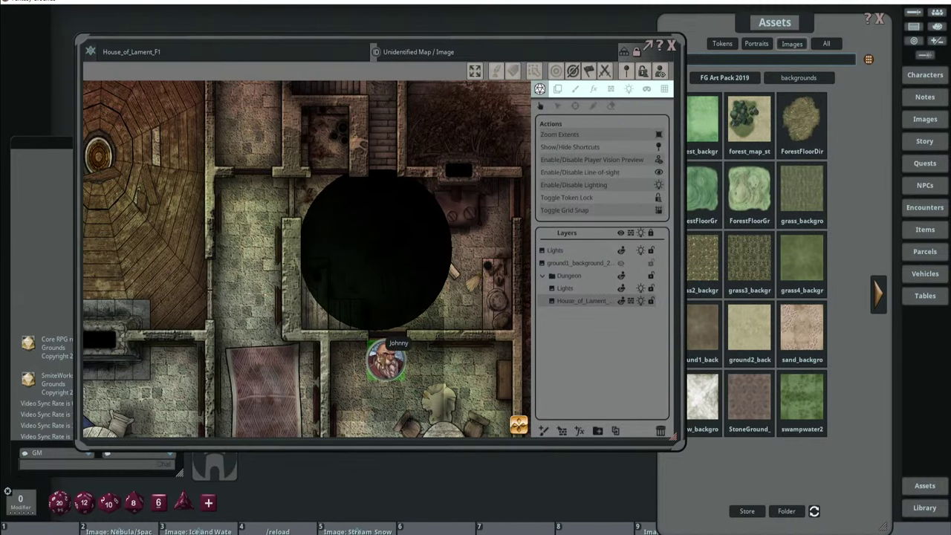
{"action": "left_click", "coordinate": [387, 357]}
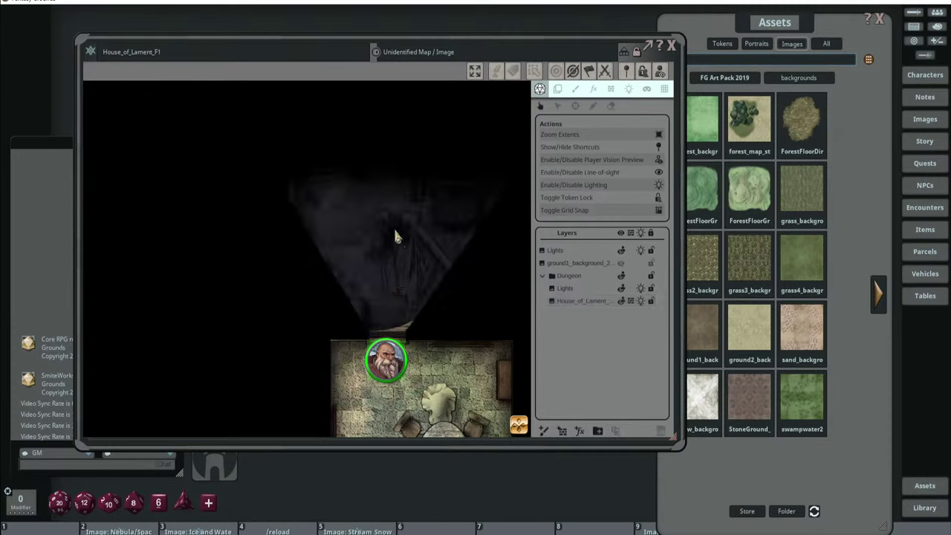
{"action": "scroll", "coordinate": [394, 233], "scroll_direction": "down", "scroll_amount": 3}
{"action": "left_click_drag", "start_coordinate": [391, 299], "coordinate": [457, 213]}
{"action": "scroll", "coordinate": [395, 250], "scroll_direction": "up", "scroll_amount": 3}
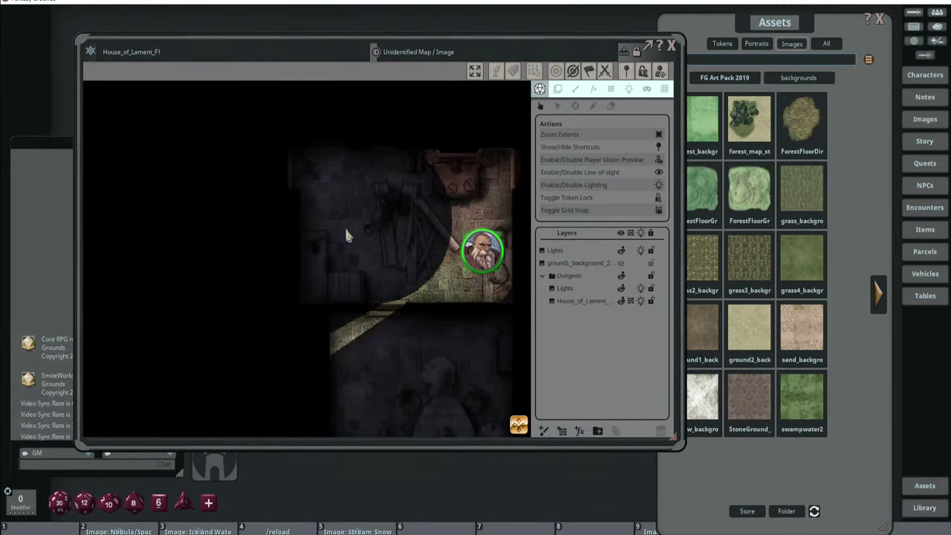
{"action": "scroll", "coordinate": [345, 235], "scroll_direction": "down", "scroll_amount": 3}
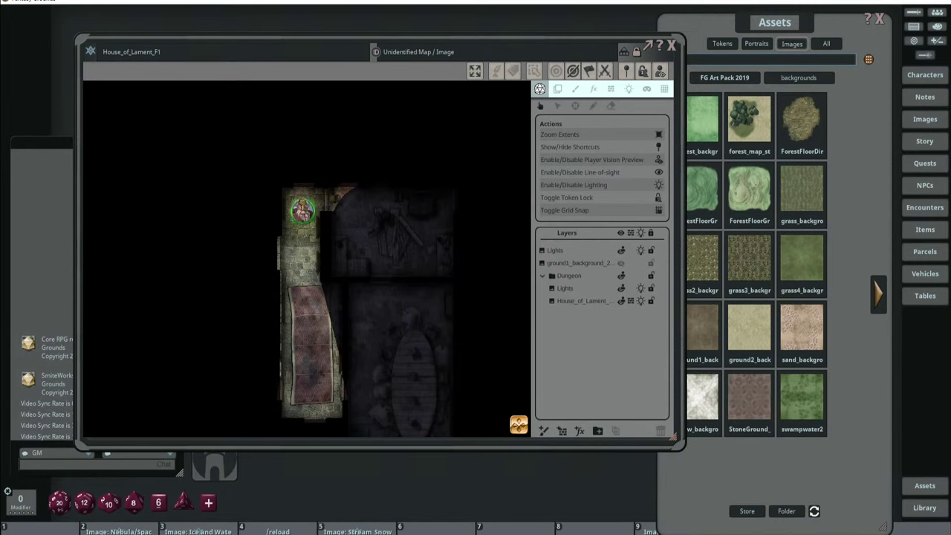
Disable the player vision preview and move the darkness light from the debris-strewn room to the west end of the northeast stairwell.
{"action": "left_click", "coordinate": [628, 89]}
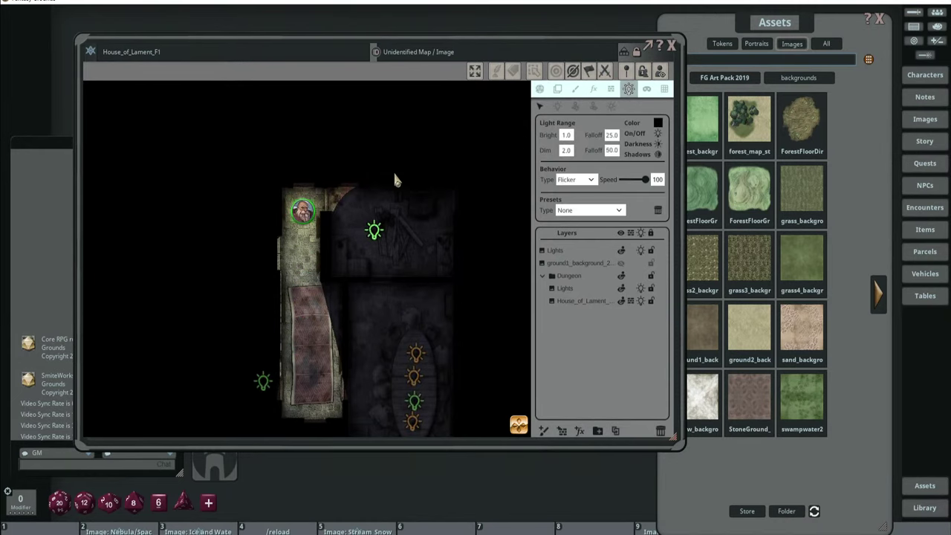
{"action": "left_click", "coordinate": [540, 89]}
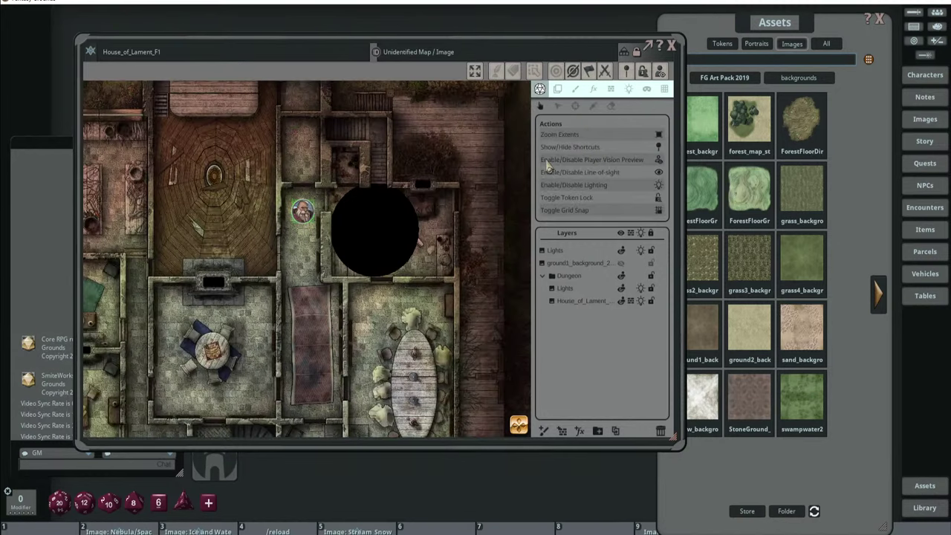
{"action": "left_click", "coordinate": [660, 160]}
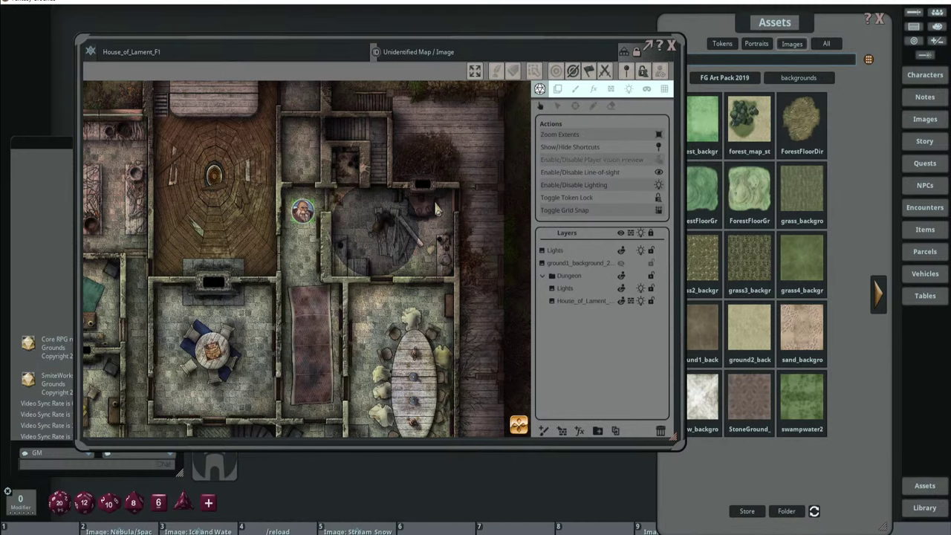
{"action": "left_click", "coordinate": [629, 89]}
{"action": "left_click_drag", "start_coordinate": [376, 227], "coordinate": [339, 132]}
{"action": "scroll", "coordinate": [405, 139], "scroll_direction": "up", "scroll_amount": 2}
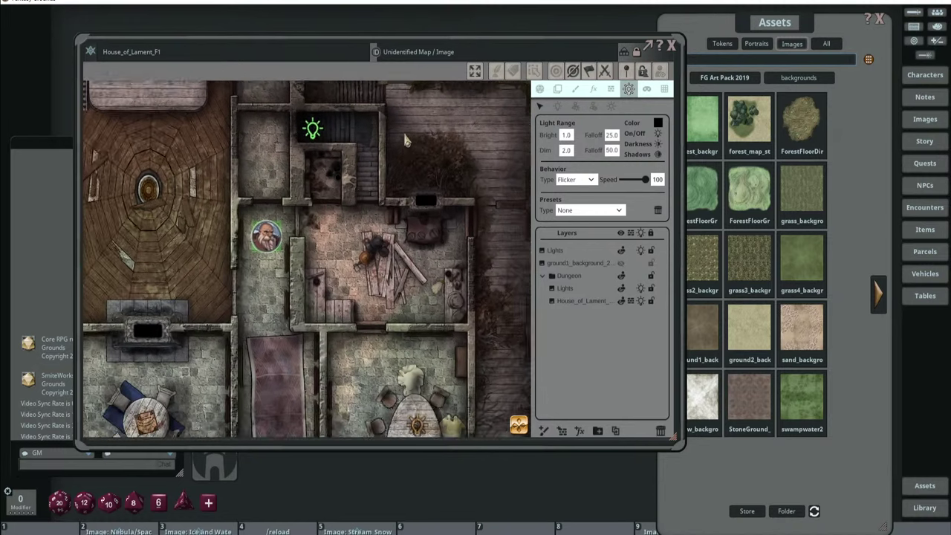
{"action": "scroll", "coordinate": [356, 140], "scroll_direction": "up", "scroll_amount": 4}
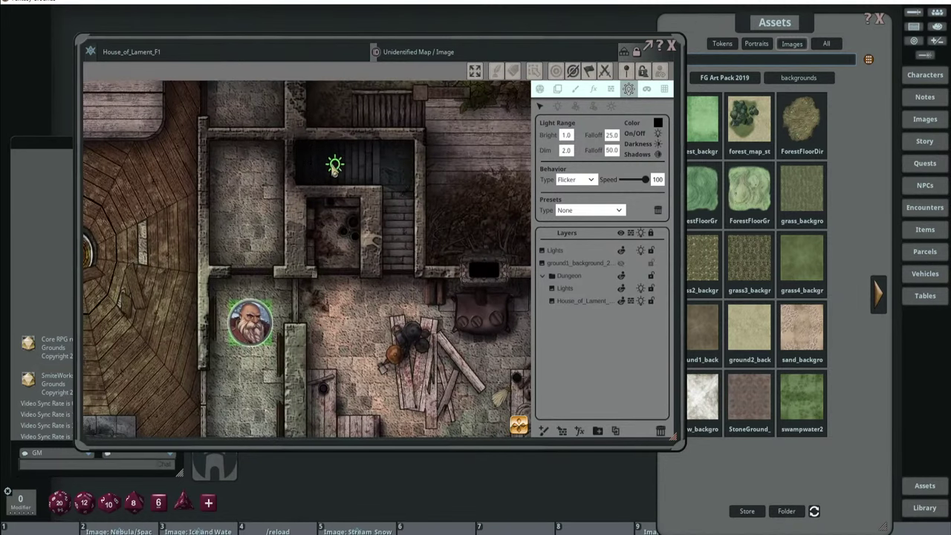
{"action": "mouse_move", "coordinate": [335, 170]}
{"action": "left_mouse_down"}
{"action": "mouse_move", "coordinate": [316, 168]}
{"action": "mouse_move", "coordinate": [390, 169]}
{"action": "mouse_move", "coordinate": [340, 162]}
{"action": "mouse_move", "coordinate": [338, 183]}
{"action": "mouse_move", "coordinate": [315, 180]}
{"action": "mouse_move", "coordinate": [335, 171]}
{"action": "left_mouse_up"}
{"action": "scroll", "coordinate": [372, 219], "scroll_direction": "down", "scroll_amount": 3}
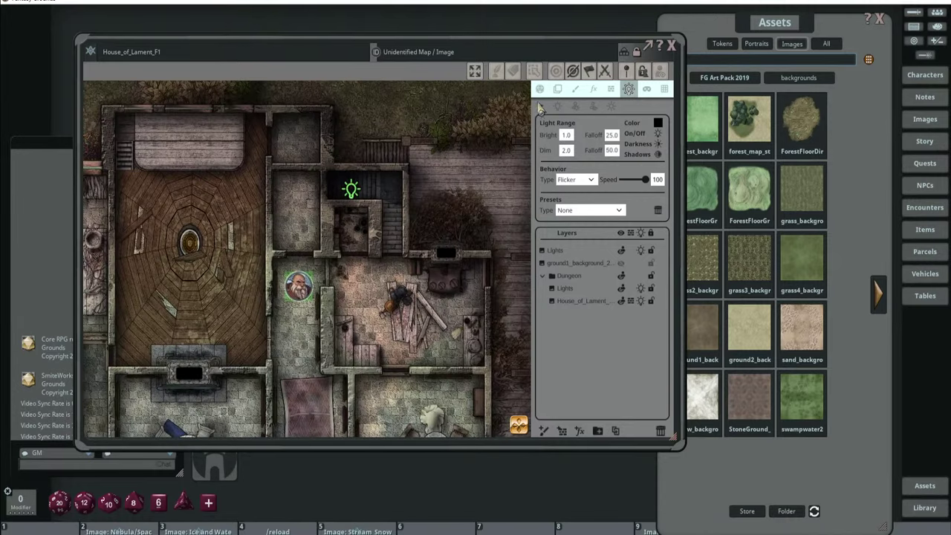
Enable the player vision preview and move the bearded character's token into the debris-strewn room, below the stairwell opening.
{"action": "left_click", "coordinate": [540, 90]}
{"action": "left_click", "coordinate": [657, 172]}
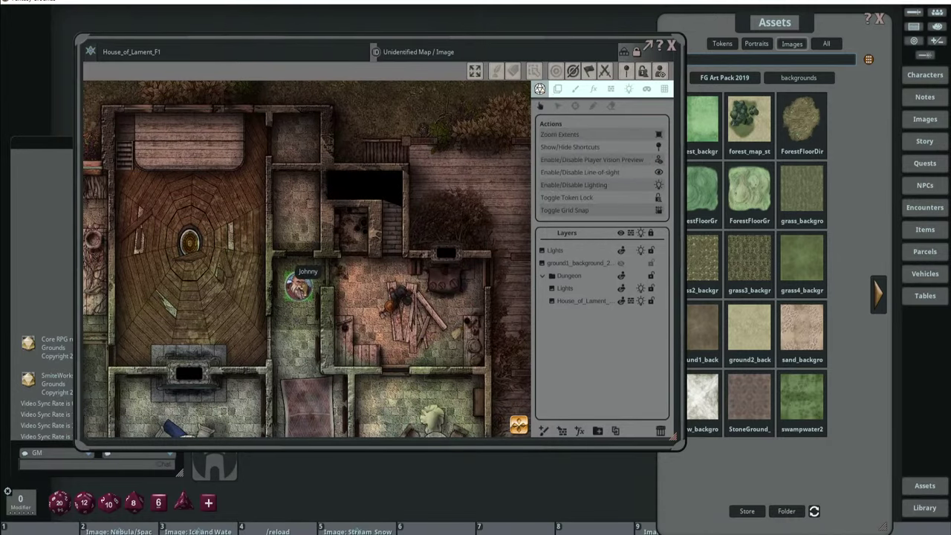
{"action": "left_click_drag", "start_coordinate": [299, 286], "coordinate": [380, 286]}
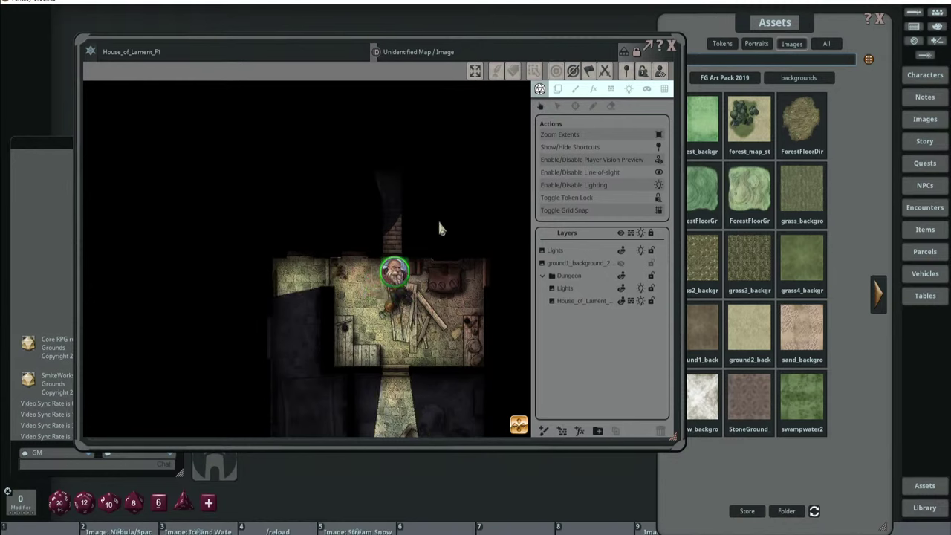
{"action": "scroll", "coordinate": [409, 215], "scroll_direction": "up", "scroll_amount": 2}
{"action": "scroll", "coordinate": [465, 252], "scroll_direction": "down", "scroll_amount": 2}
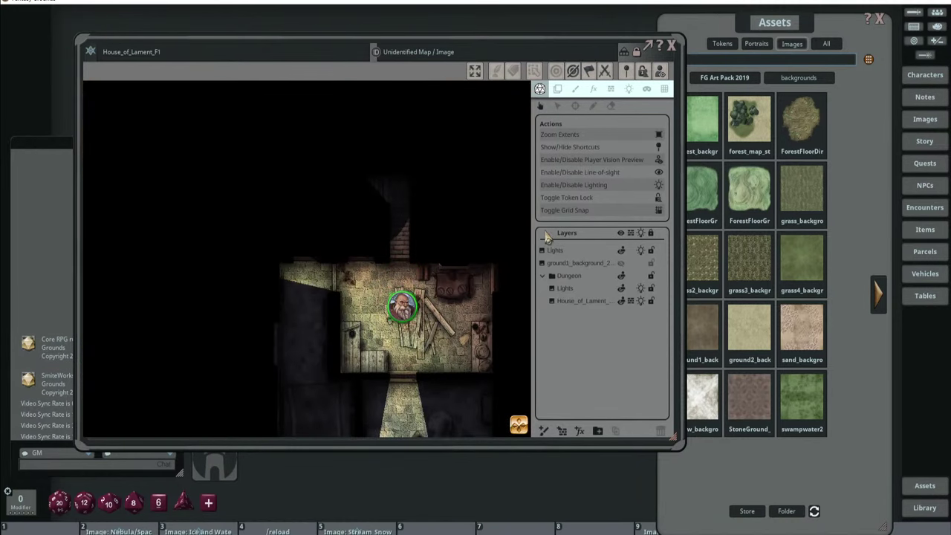
Examine the bearded character's effects in the combat tracker and the pages of the character sheet, and close both.
{"action": "left_click_drag", "start_coordinate": [715, 42], "coordinate": [732, 47]}
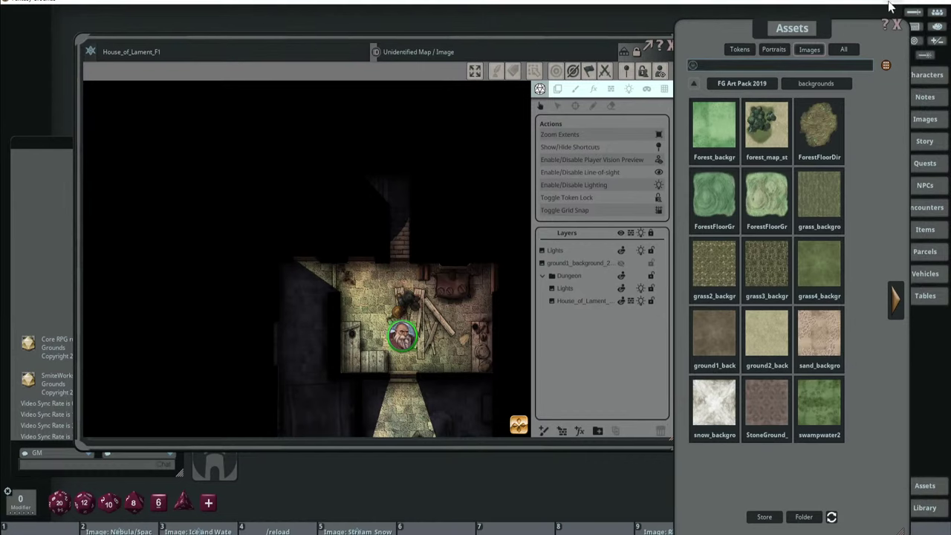
{"action": "left_click", "coordinate": [915, 17]}
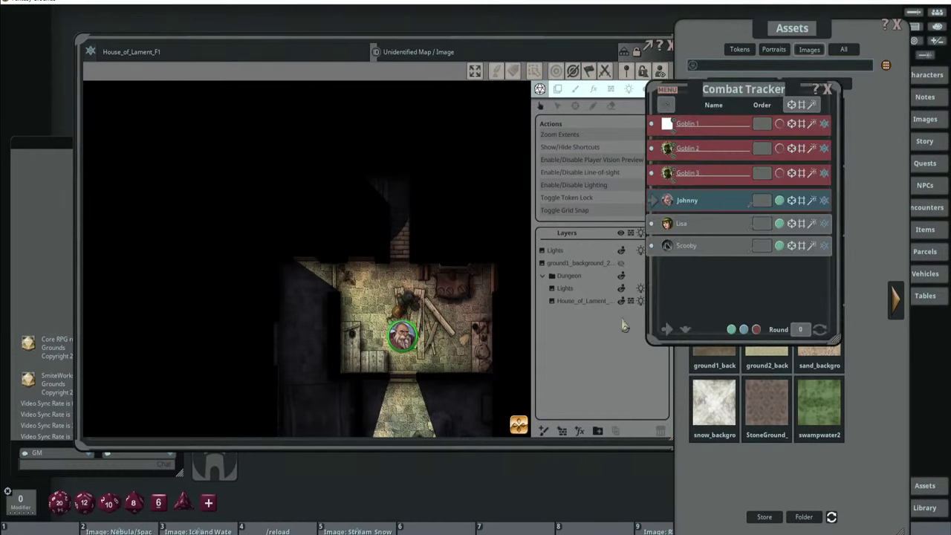
{"action": "left_click", "coordinate": [812, 202]}
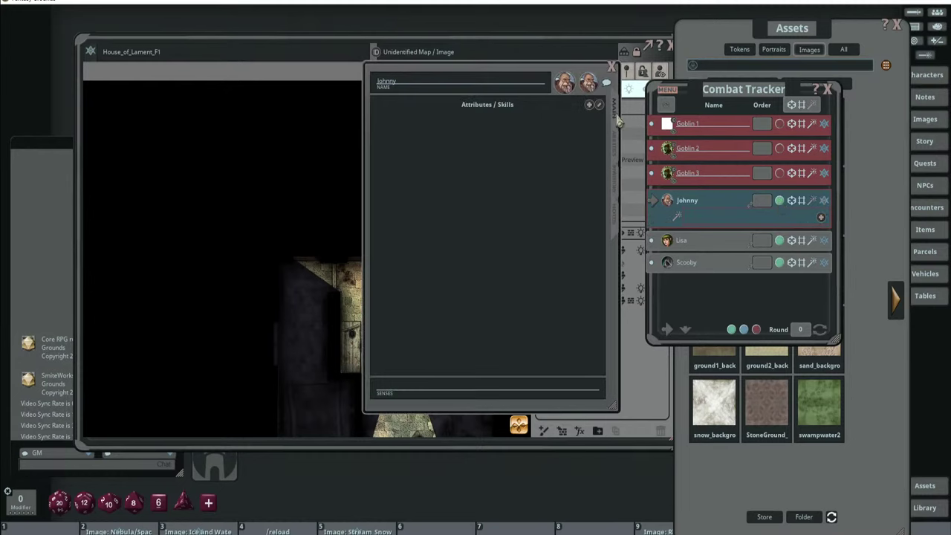
{"action": "left_click", "coordinate": [615, 151]}
{"action": "left_click", "coordinate": [617, 178]}
{"action": "left_click", "coordinate": [615, 214]}
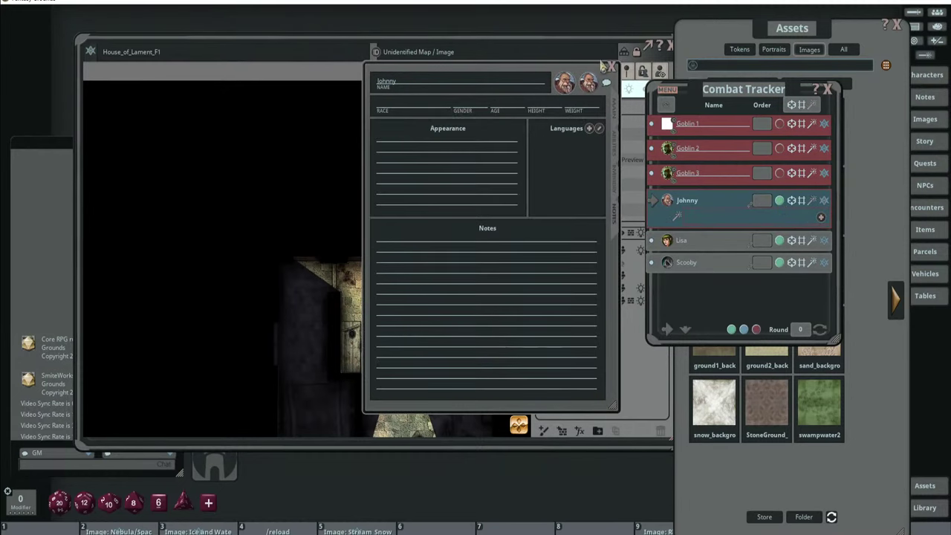
{"action": "left_click", "coordinate": [611, 69]}
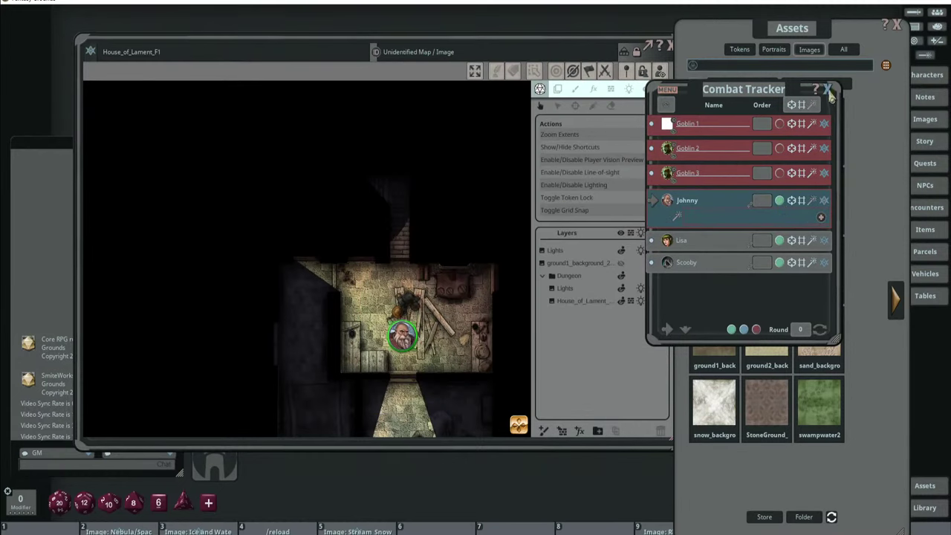
{"action": "left_click", "coordinate": [828, 91]}
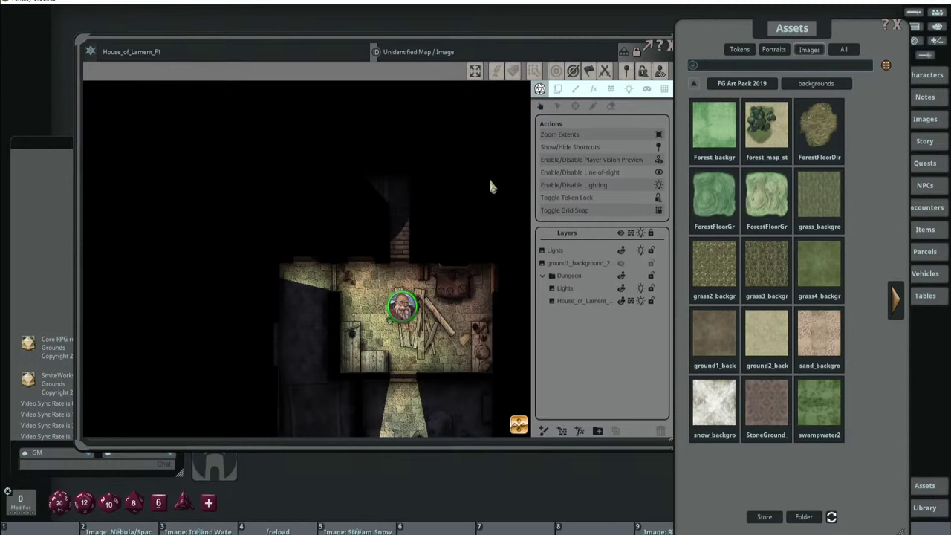
Shift the darkness light east within the northeast stairwell and delete it.
{"action": "left_click", "coordinate": [628, 88]}
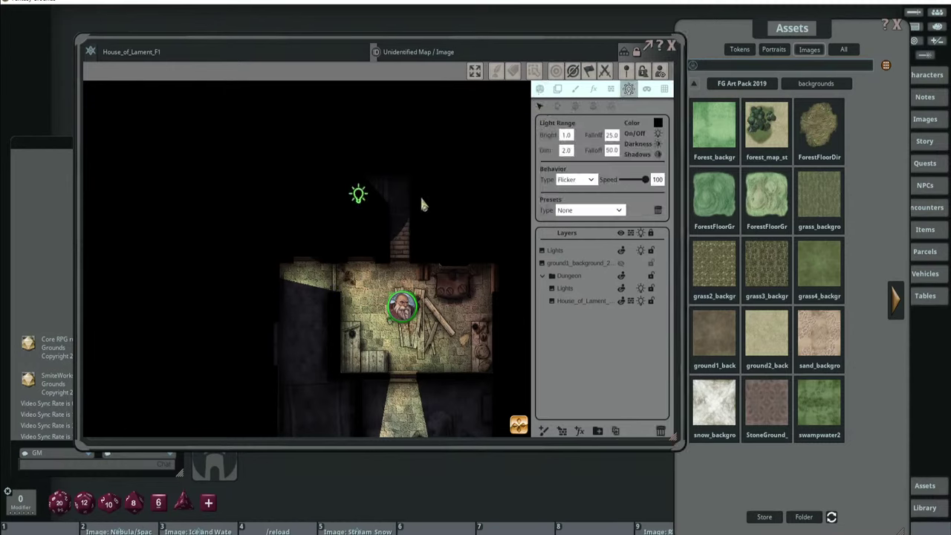
{"action": "mouse_move", "coordinate": [356, 197]}
{"action": "left_mouse_down"}
{"action": "mouse_move", "coordinate": [382, 180]}
{"action": "mouse_move", "coordinate": [392, 187]}
{"action": "left_mouse_up"}
{"action": "left_click", "coordinate": [657, 211]}
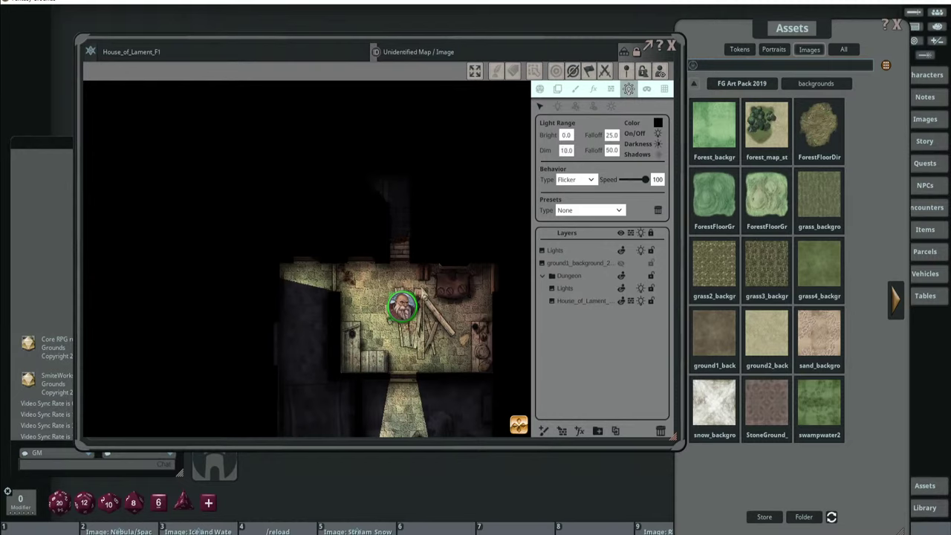
{"action": "left_click", "coordinate": [540, 89]}
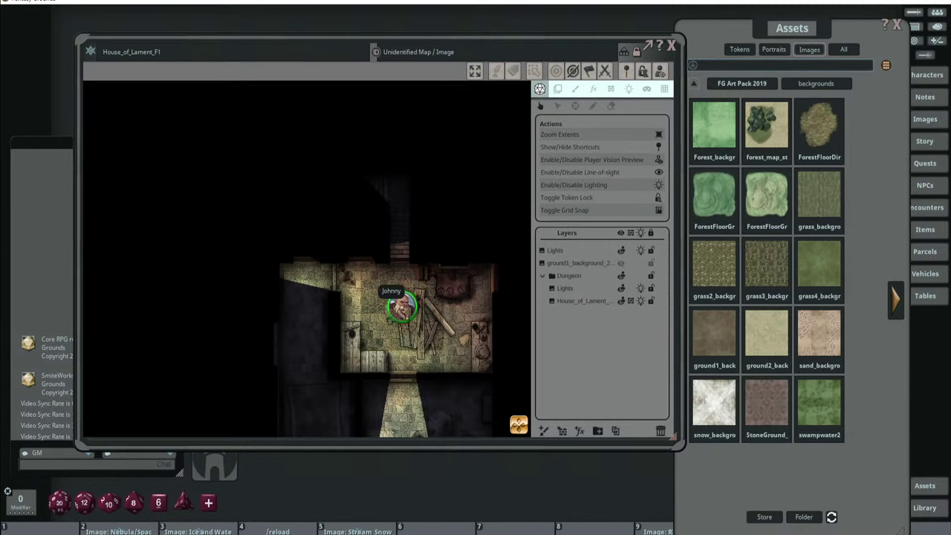
Test the bearded character's view from the west end of the northeast stairwell and move the token to the hallway.
{"action": "scroll", "coordinate": [474, 273], "scroll_direction": "down", "scroll_amount": 2}
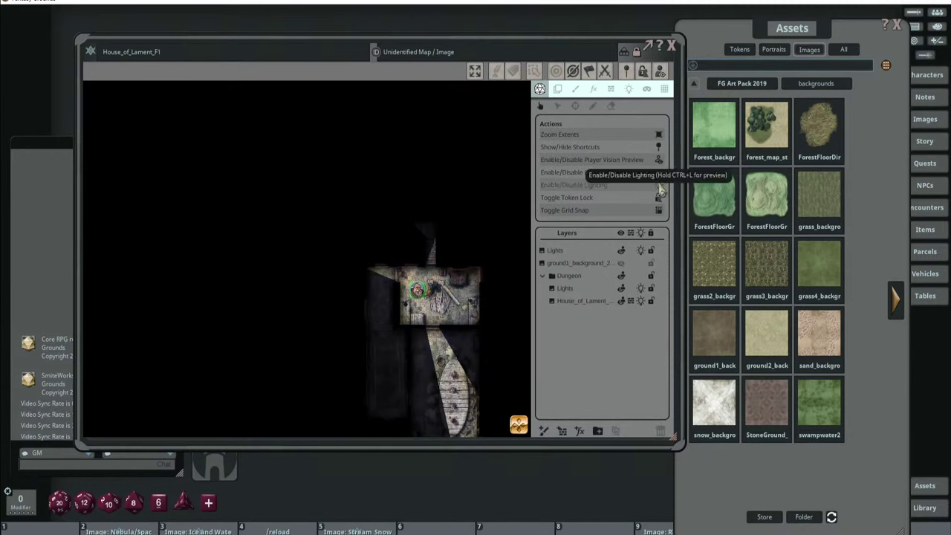
{"action": "scroll", "coordinate": [475, 244], "scroll_direction": "up", "scroll_amount": 2}
{"action": "left_click_drag", "start_coordinate": [386, 295], "coordinate": [361, 186]}
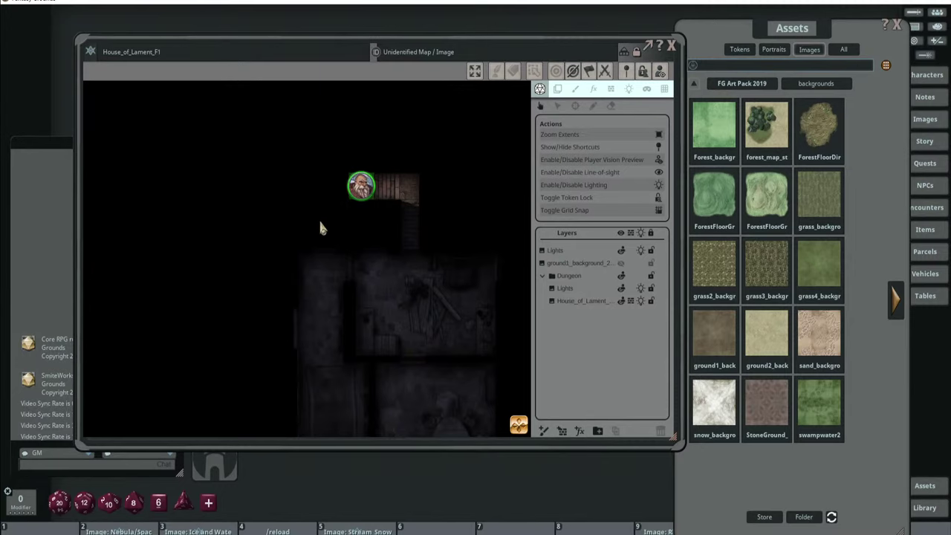
{"action": "left_click_drag", "start_coordinate": [362, 185], "coordinate": [318, 271]}
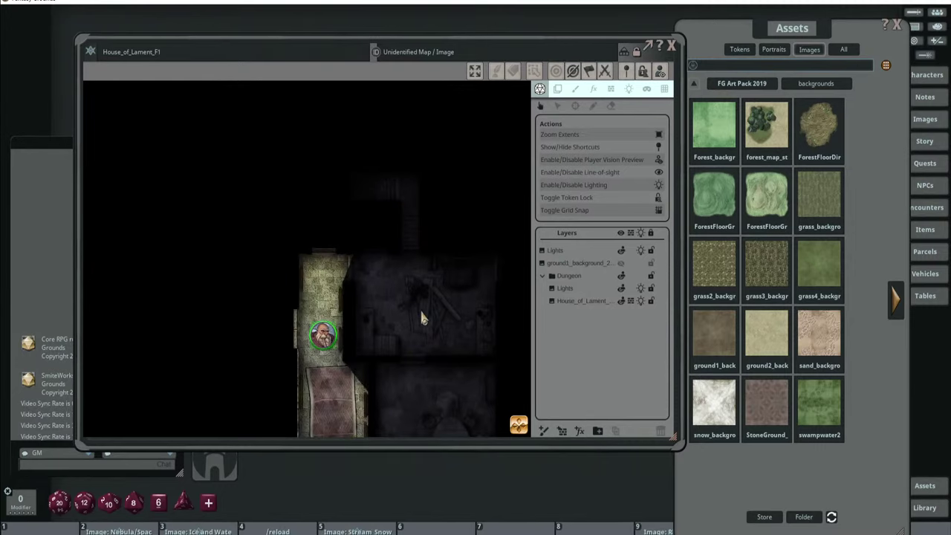
Place the bearded character's token in the green-tiled hall with the eagle statue, southeast of the statue.
{"action": "left_click_drag", "start_coordinate": [420, 309], "coordinate": [341, 267]}
{"action": "scroll", "coordinate": [364, 242], "scroll_direction": "up", "scroll_amount": 5}
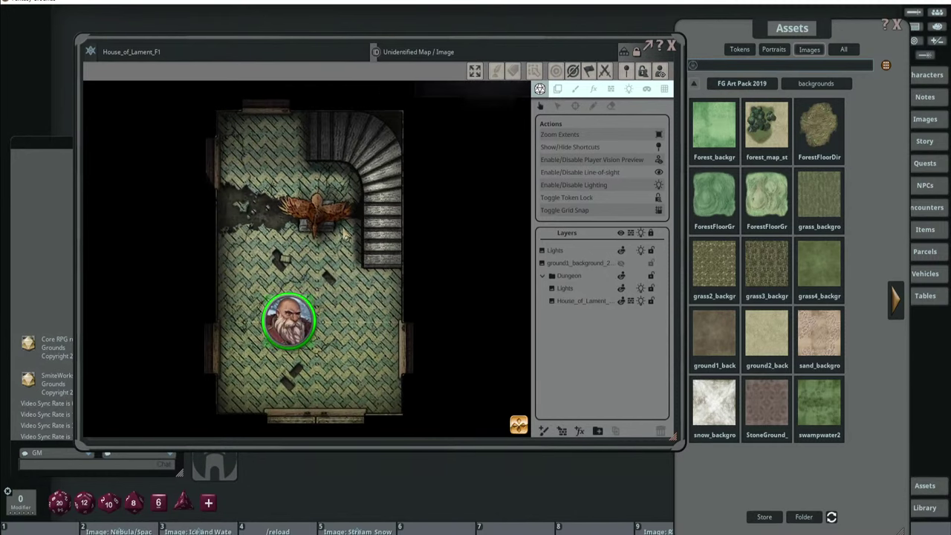
{"action": "scroll", "coordinate": [305, 157], "scroll_direction": "down", "scroll_amount": 3}
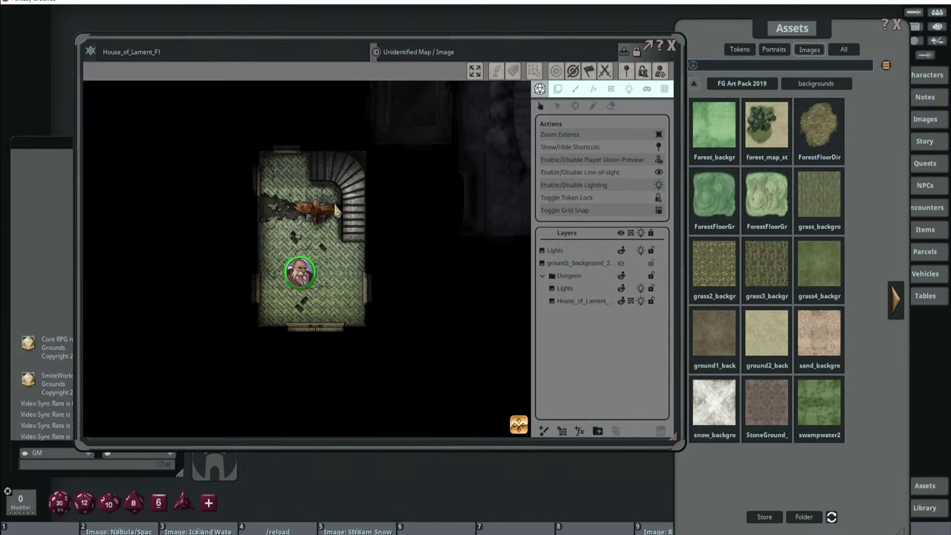
{"action": "scroll", "coordinate": [304, 158], "scroll_direction": "up", "scroll_amount": 2}
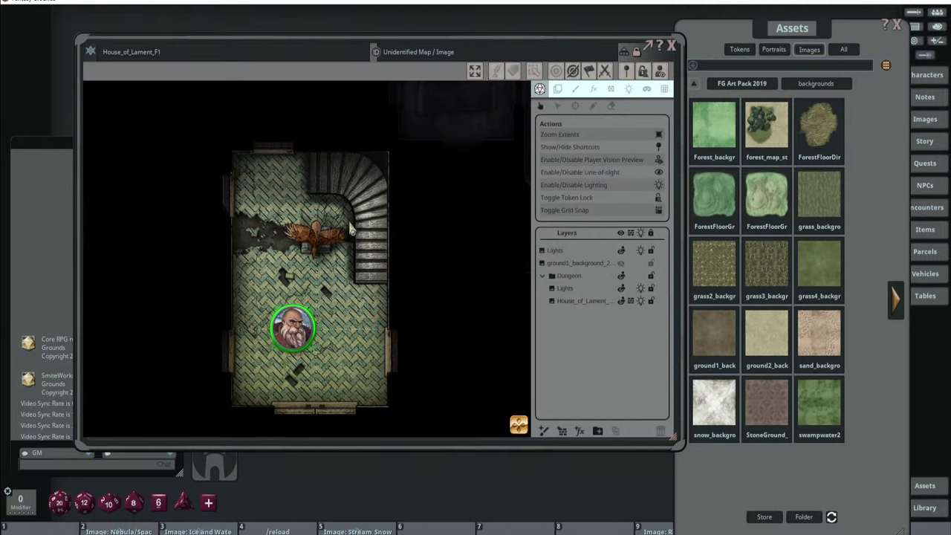
{"action": "scroll", "coordinate": [359, 205], "scroll_direction": "down", "scroll_amount": 2}
{"action": "left_click_drag", "start_coordinate": [379, 226], "coordinate": [357, 223]}
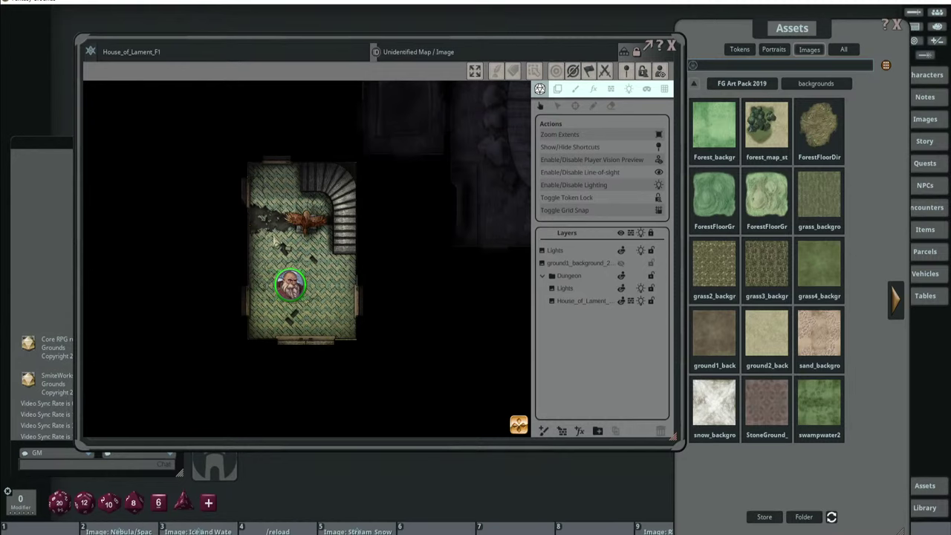
{"action": "left_click_drag", "start_coordinate": [290, 285], "coordinate": [319, 285]}
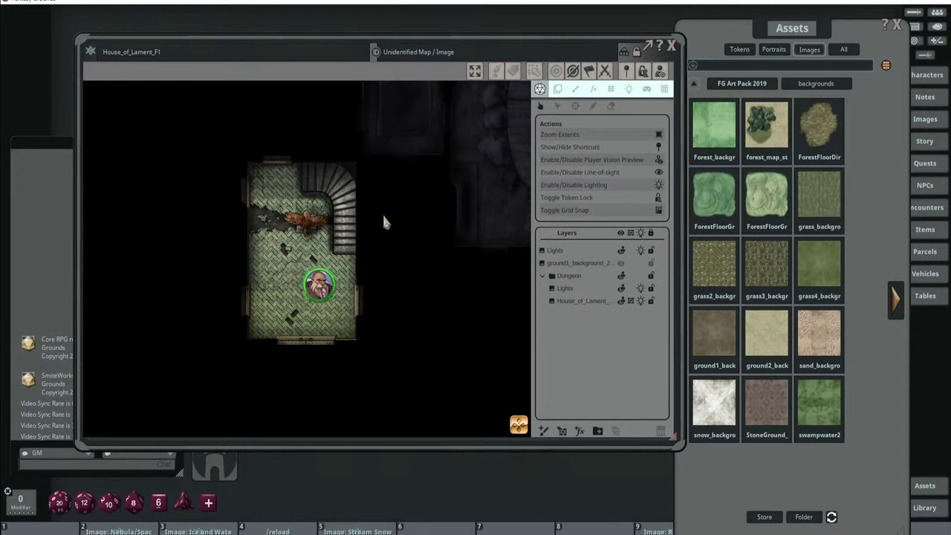
Open line-of-sight editing for the eagle statue hall and set the drawing type to pit occluder.
{"action": "left_click", "coordinate": [611, 89]}
{"action": "scroll", "coordinate": [433, 198], "scroll_direction": "up", "scroll_amount": 3}
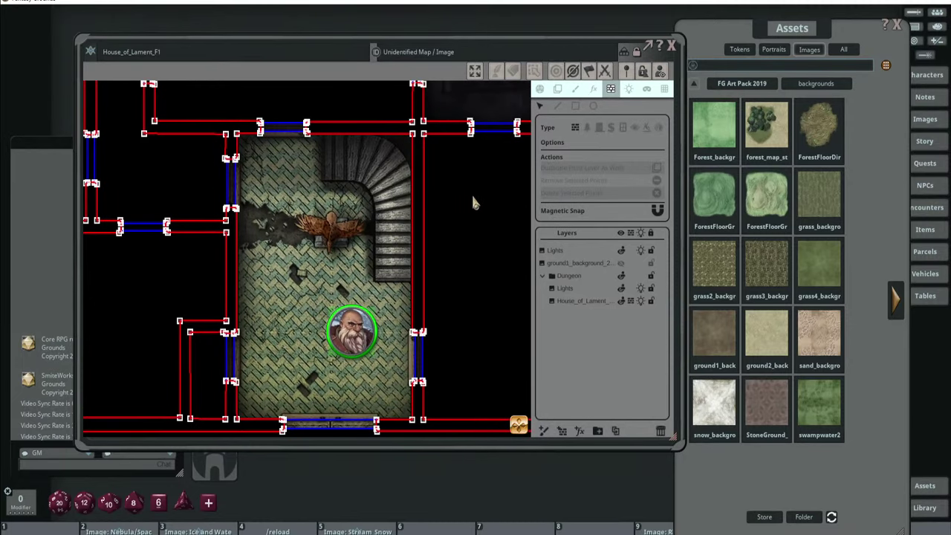
{"action": "left_click", "coordinate": [646, 127]}
{"action": "left_click_drag", "start_coordinate": [332, 191], "coordinate": [357, 189]}
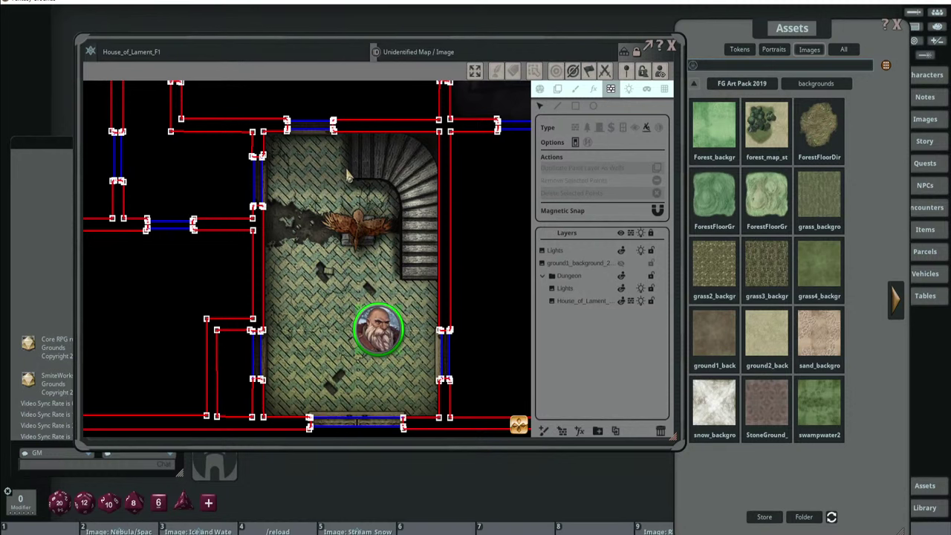
{"action": "scroll", "coordinate": [352, 189], "scroll_direction": "down", "scroll_amount": 3}
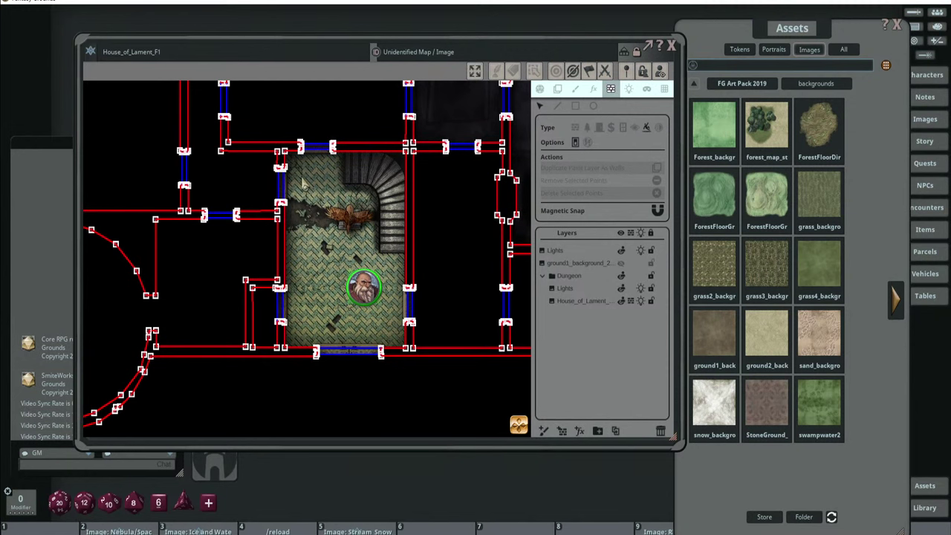
{"action": "scroll", "coordinate": [309, 185], "scroll_direction": "up", "scroll_amount": 2}
{"action": "scroll", "coordinate": [327, 179], "scroll_direction": "down", "scroll_amount": 3}
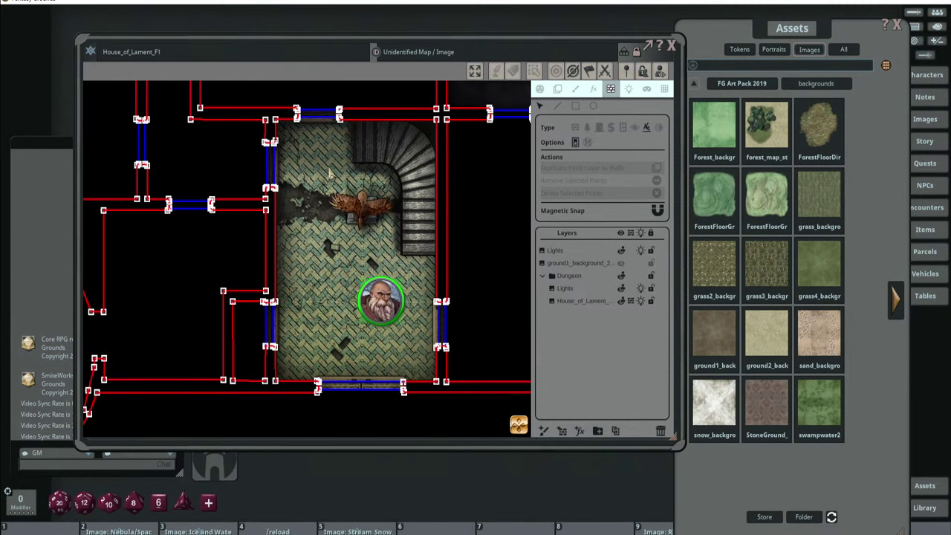
{"action": "scroll", "coordinate": [312, 165], "scroll_direction": "up", "scroll_amount": 4}
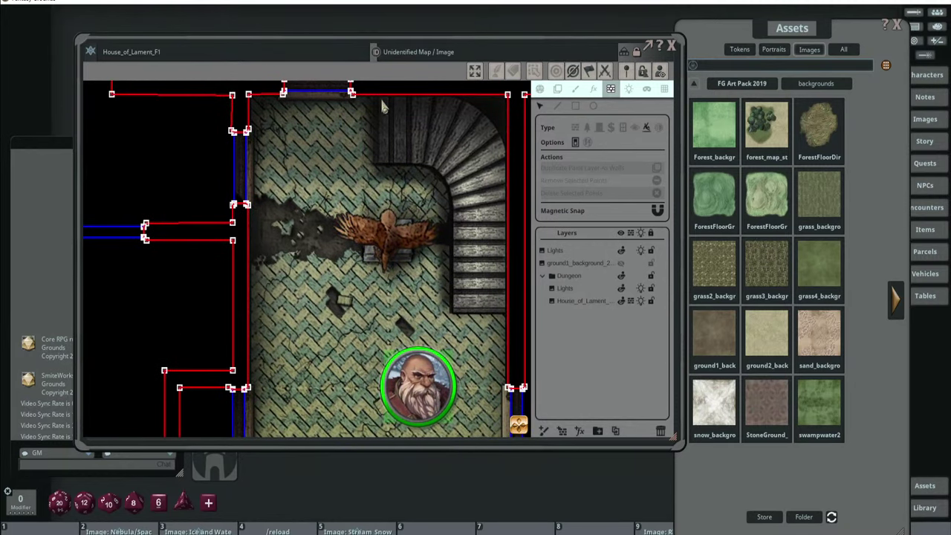
{"action": "scroll", "coordinate": [440, 195], "scroll_direction": "down", "scroll_amount": 2}
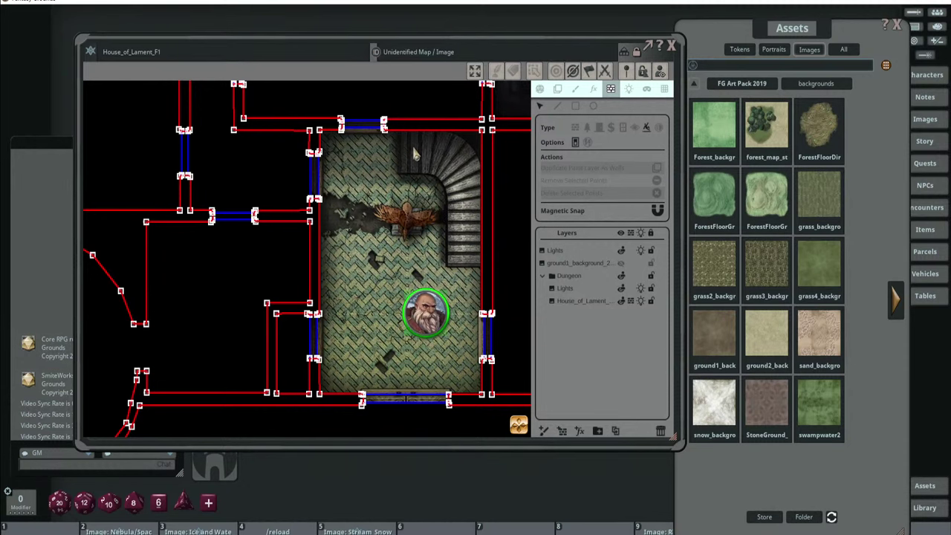
{"action": "left_click_drag", "start_coordinate": [408, 205], "coordinate": [413, 193]}
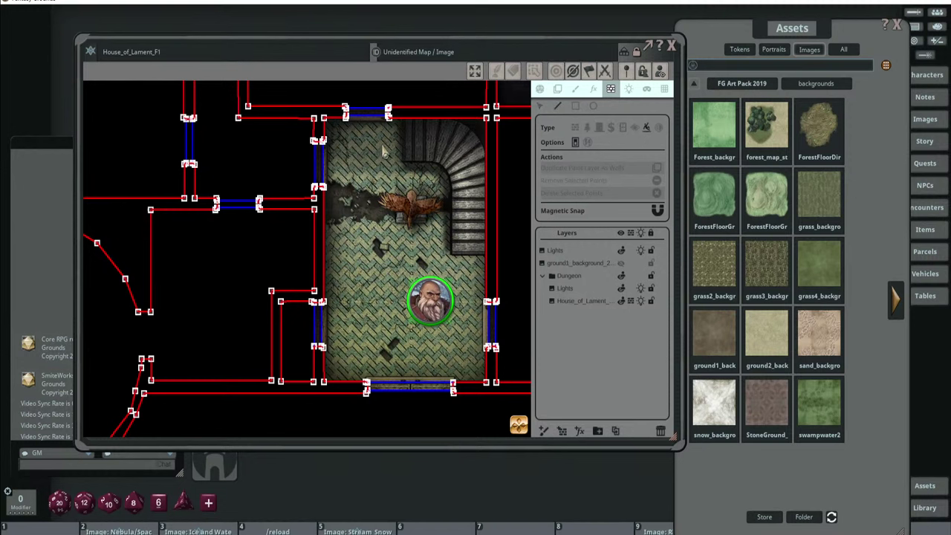
Trace a pit occluder along the hall's north wall and the staircase's inner edge, crossing the stairs to the east wall.
{"action": "scroll", "coordinate": [385, 149], "scroll_direction": "up", "scroll_amount": 2}
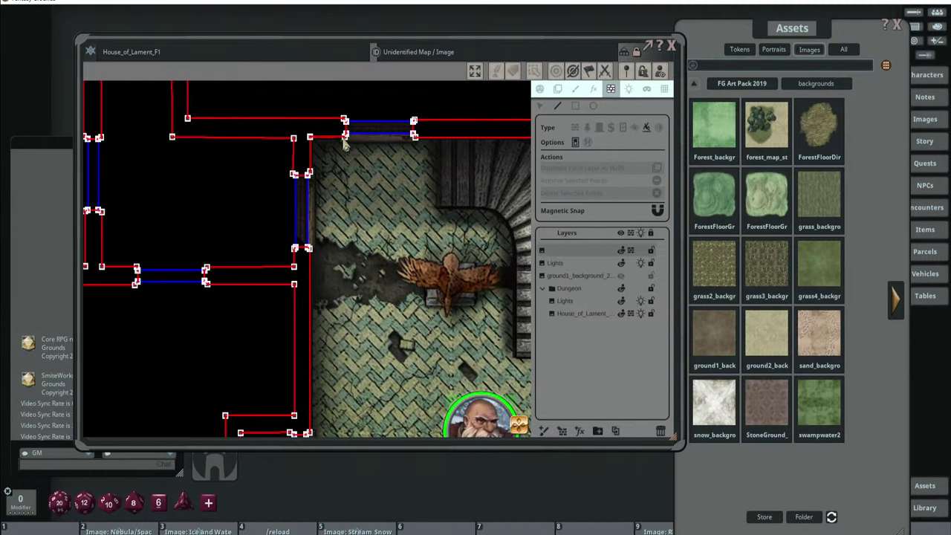
{"action": "left_click_drag", "start_coordinate": [345, 140], "coordinate": [419, 147]}
{"action": "left_click", "coordinate": [439, 140]}
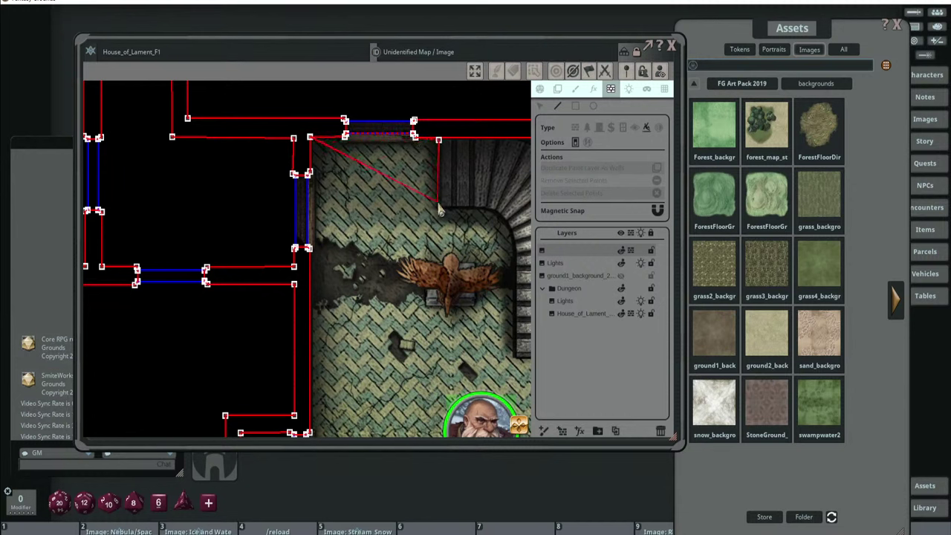
{"action": "left_click", "coordinate": [438, 207]}
{"action": "left_click", "coordinate": [489, 205]}
{"action": "left_click_drag", "start_coordinate": [516, 241], "coordinate": [406, 207]}
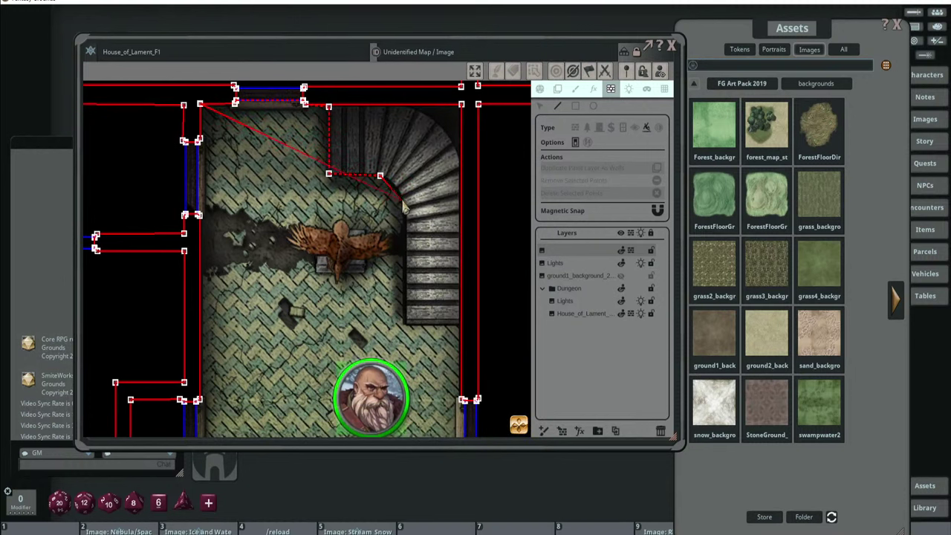
{"action": "left_click", "coordinate": [401, 200]}
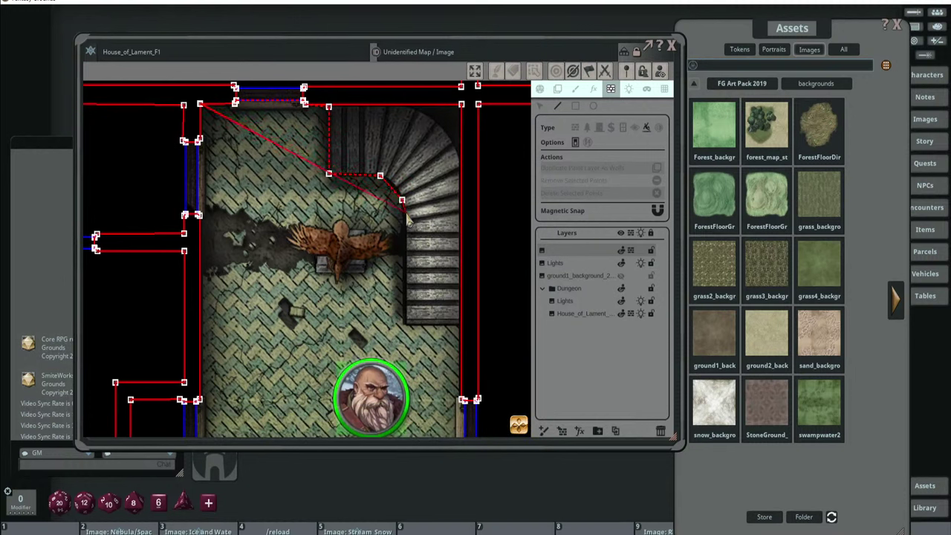
{"action": "left_click", "coordinate": [464, 199]}
Continue the pit outline along the hall's east, south and west walls and close it at the northwest corner.
{"action": "scroll", "coordinate": [442, 367], "scroll_direction": "down", "scroll_amount": 3}
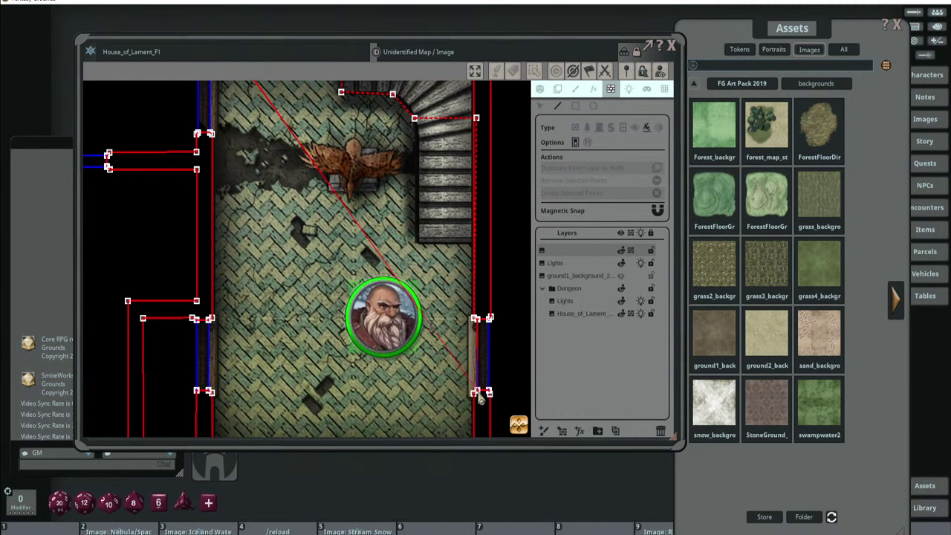
{"action": "scroll", "coordinate": [428, 292], "scroll_direction": "down", "scroll_amount": 2}
{"action": "scroll", "coordinate": [429, 292], "scroll_direction": "down", "scroll_amount": 3}
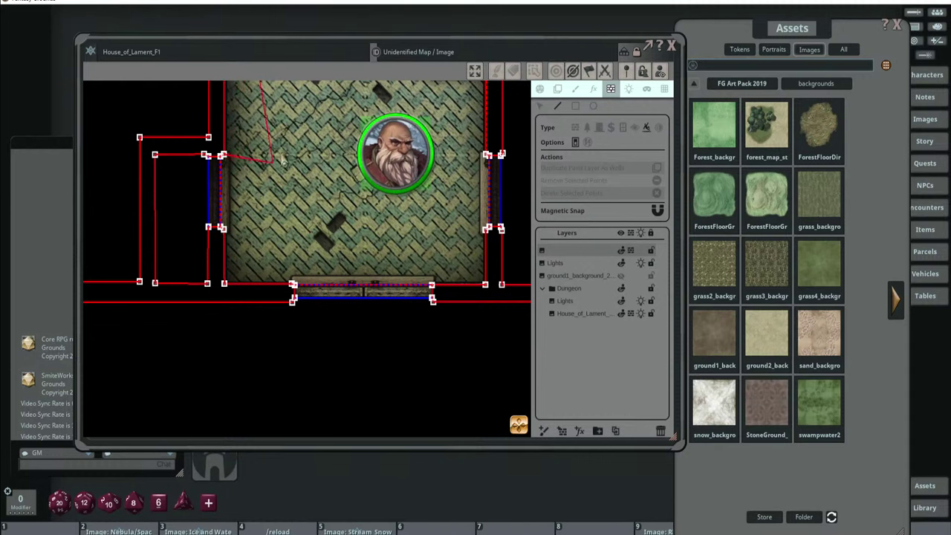
{"action": "scroll", "coordinate": [282, 162], "scroll_direction": "up", "scroll_amount": 5}
{"action": "scroll", "coordinate": [274, 173], "scroll_direction": "up", "scroll_amount": 4}
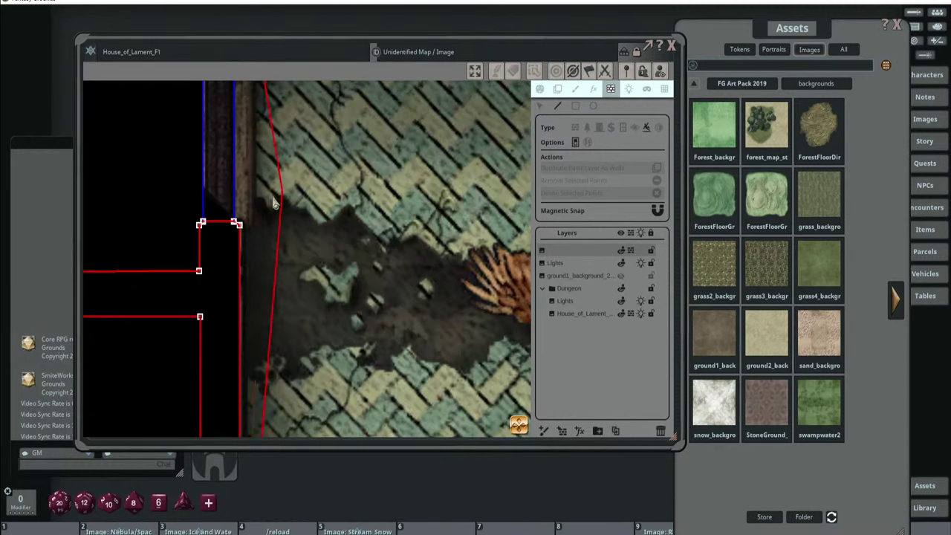
{"action": "scroll", "coordinate": [293, 213], "scroll_direction": "down", "scroll_amount": 2}
{"action": "scroll", "coordinate": [293, 214], "scroll_direction": "down", "scroll_amount": 3}
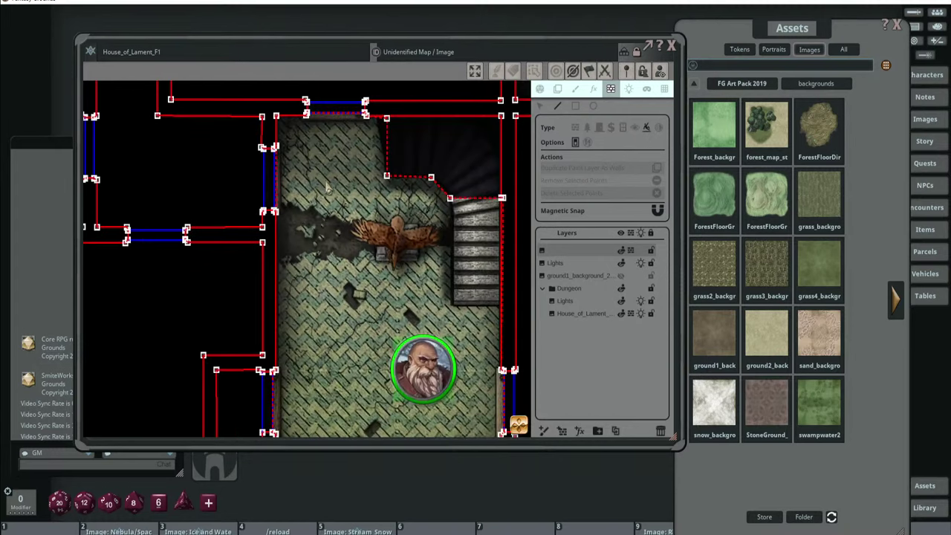
{"action": "scroll", "coordinate": [324, 206], "scroll_direction": "down", "scroll_amount": 2}
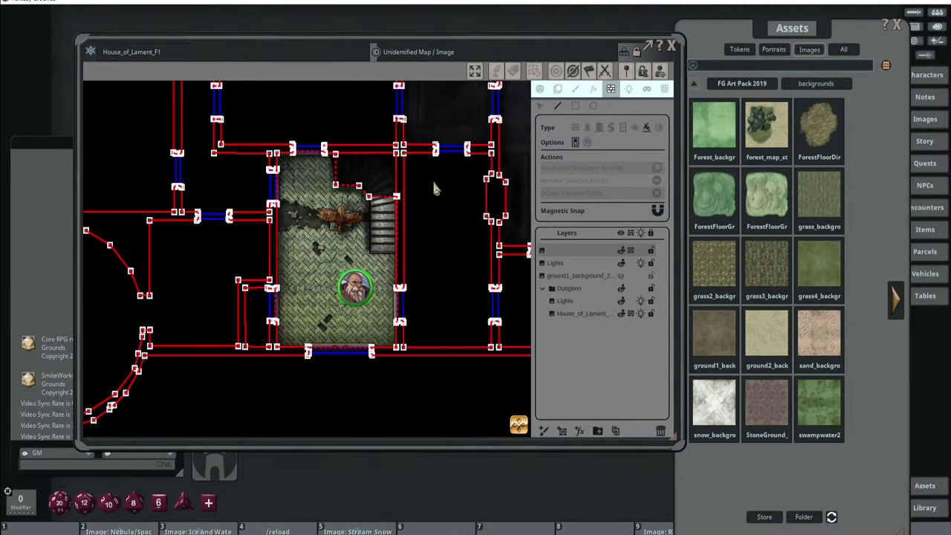
Leave line-of-sight editing and test the bearded character's view across the hall floor and at the foot of the stairs.
{"action": "left_click", "coordinate": [539, 89]}
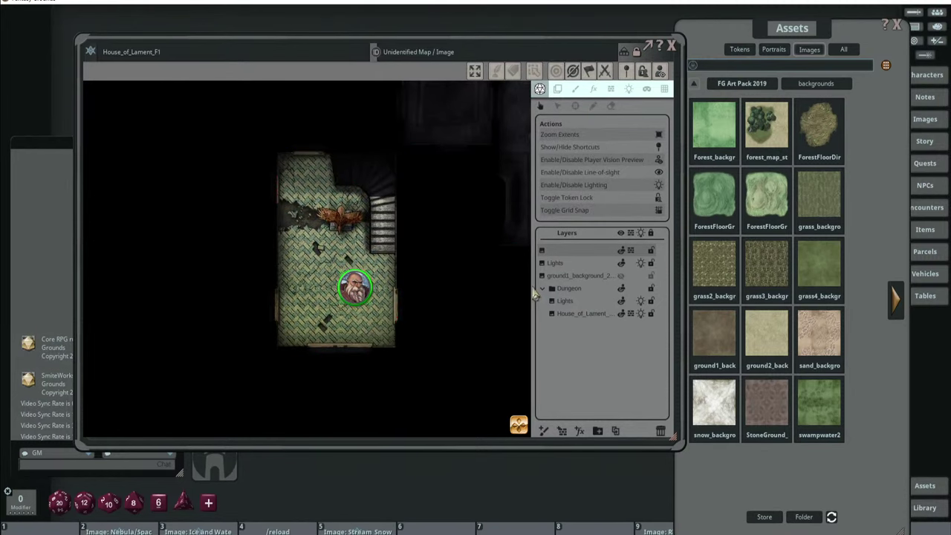
{"action": "key", "text": "Left"}
{"action": "key", "text": "Left"}
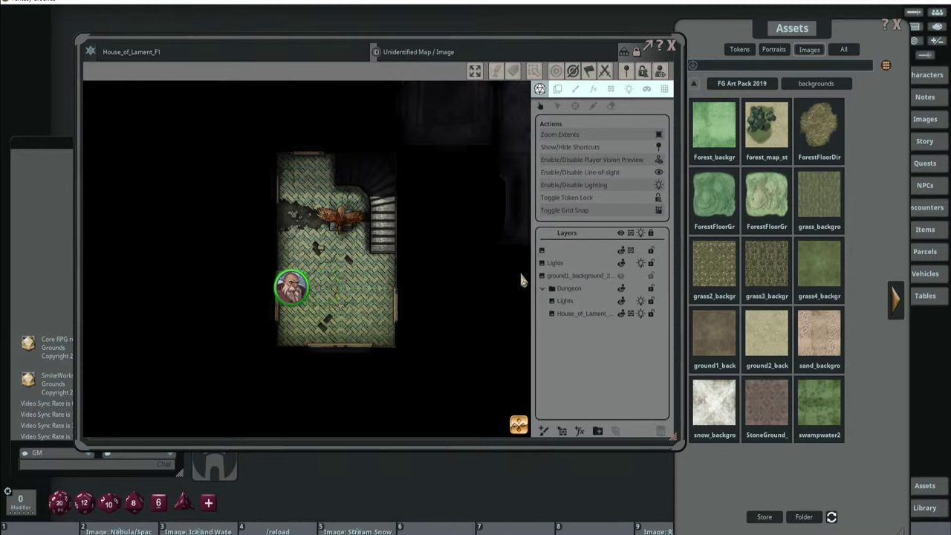
{"action": "key", "text": "Right"}
{"action": "key", "text": "Up"}
{"action": "key", "text": "Left"}
{"action": "key", "text": "Up"}
{"action": "key", "text": "Right"}
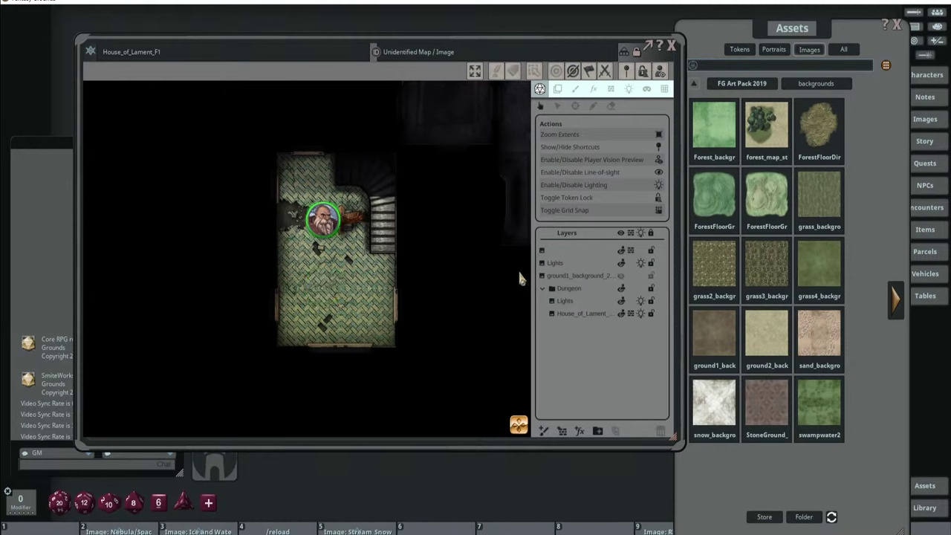
{"action": "key", "text": "Down"}
{"action": "key", "text": "Right"}
{"action": "key", "text": "Right"}
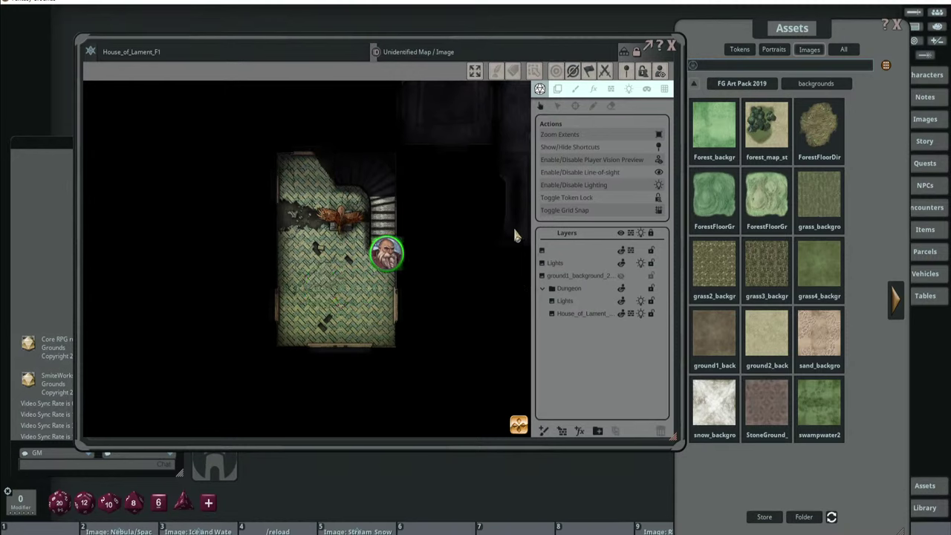
Test the bearded character's view from the upper staircase and the stair edge, ending beside the eagle statue.
{"action": "key", "text": "Up"}
{"action": "key", "text": "Up"}
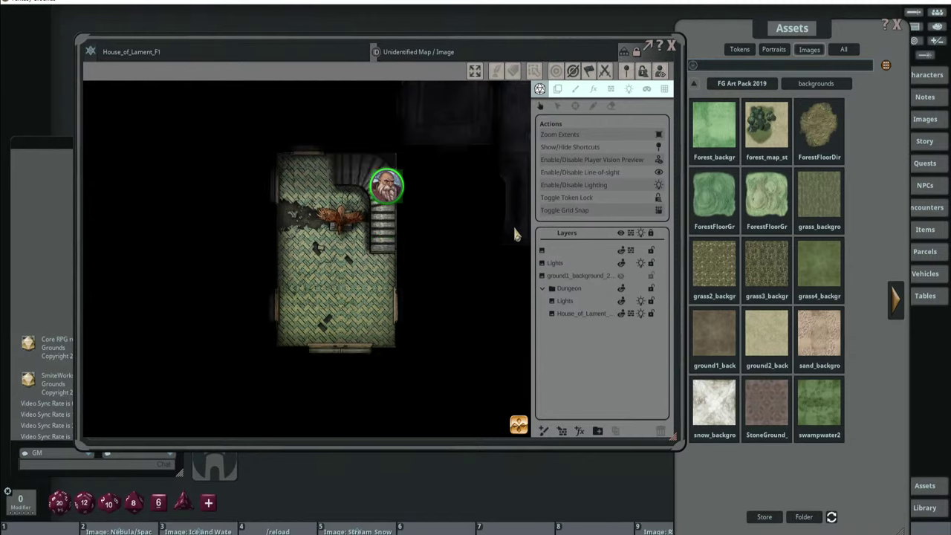
{"action": "key", "text": "Left"}
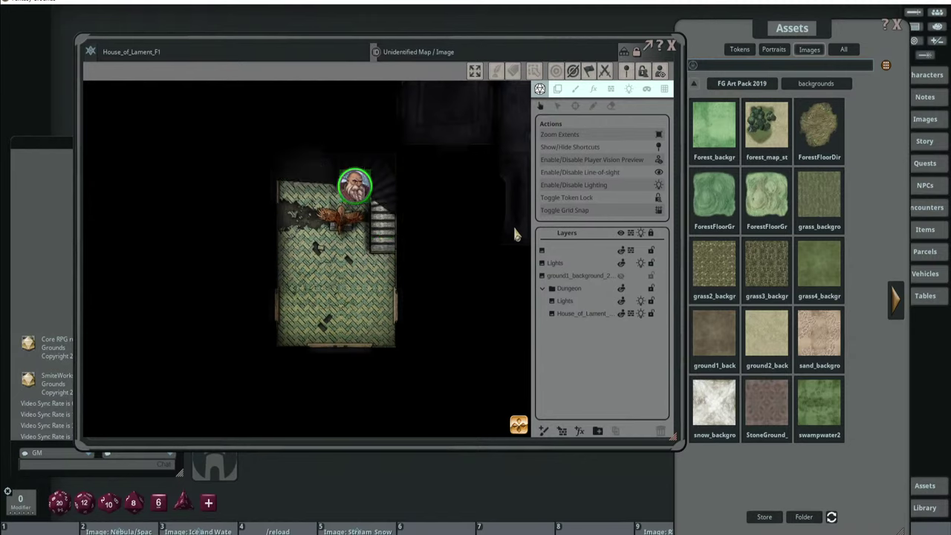
{"action": "key", "text": "Right"}
{"action": "key", "text": "Up"}
{"action": "key", "text": "Left"}
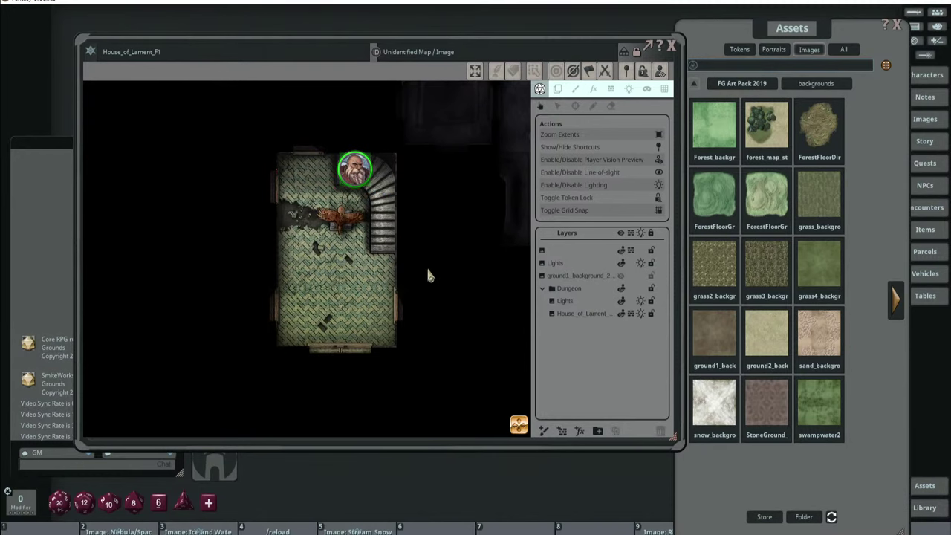
{"action": "key", "text": "Right"}
{"action": "key", "text": "Down"}
{"action": "key", "text": "Left"}
{"action": "key", "text": "Left"}
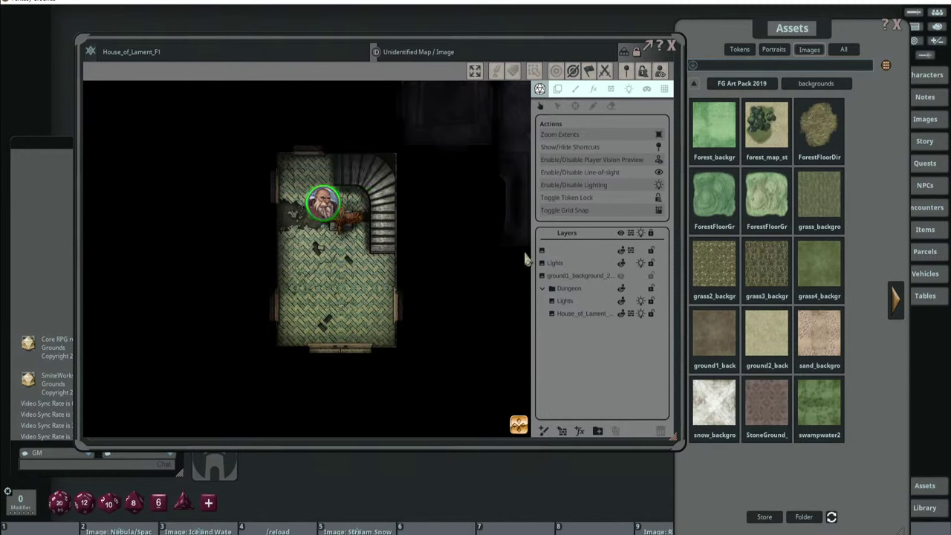
Compare the view at the edge of the statue area and return the bearded character's token southeast of the statue.
{"action": "key", "text": "Down"}
{"action": "key", "text": "Up"}
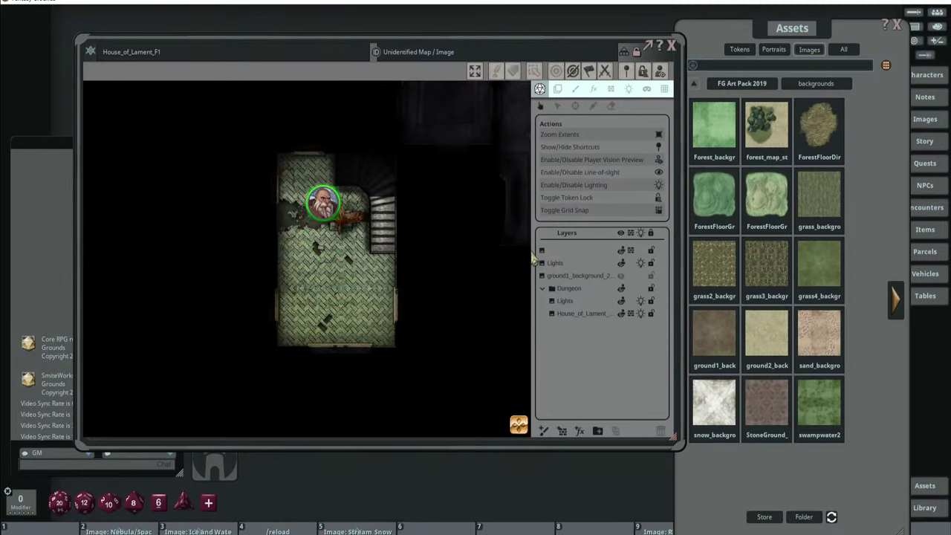
{"action": "key", "text": "Down"}
{"action": "key", "text": "Down"}
{"action": "key", "text": "Down"}
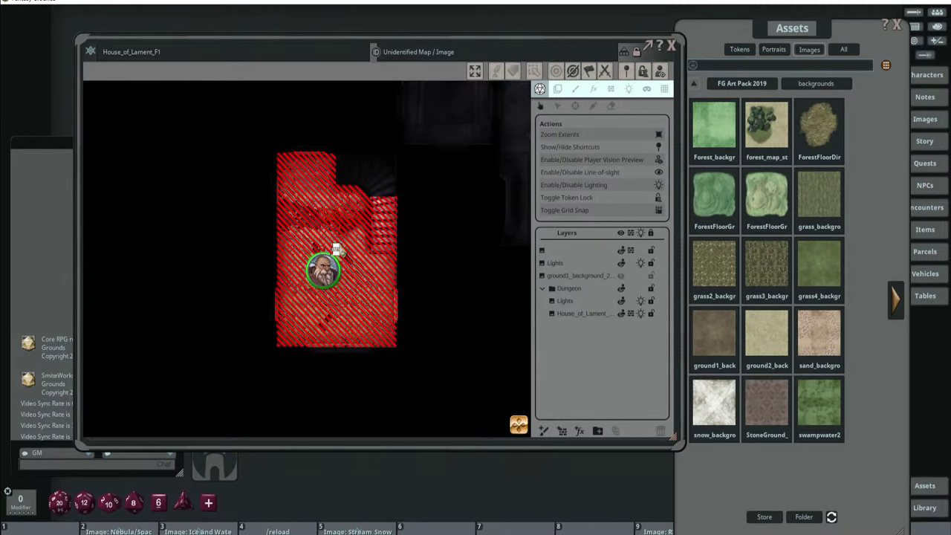
{"action": "key", "text": "Right"}
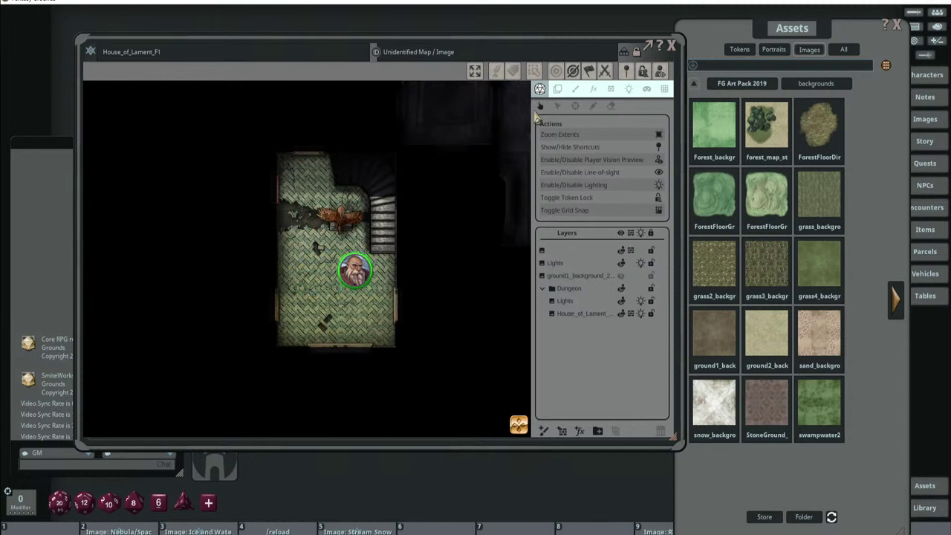
Delete the pit occluder from the eagle statue hall and leave line-of-sight editing with the whole map in view.
{"action": "left_click", "coordinate": [612, 91]}
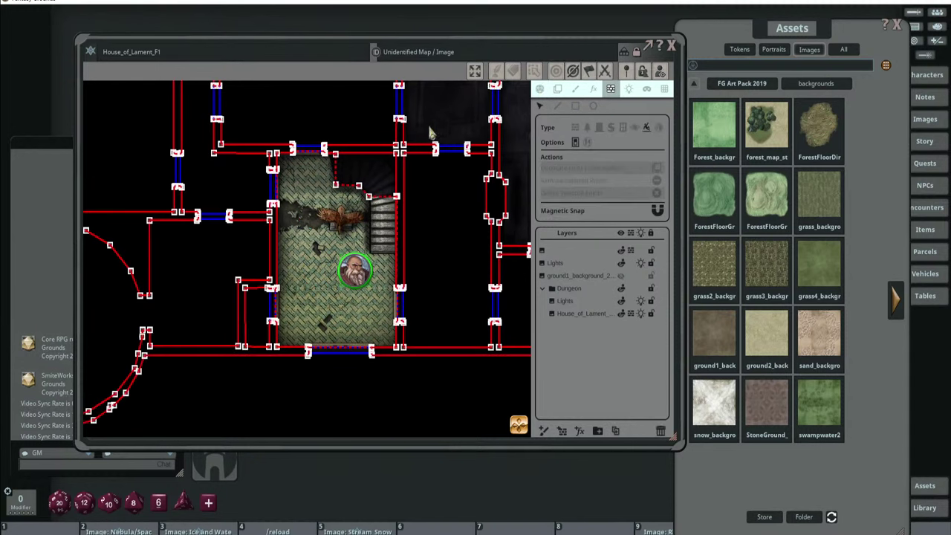
{"action": "scroll", "coordinate": [338, 200], "scroll_direction": "up", "scroll_amount": 3}
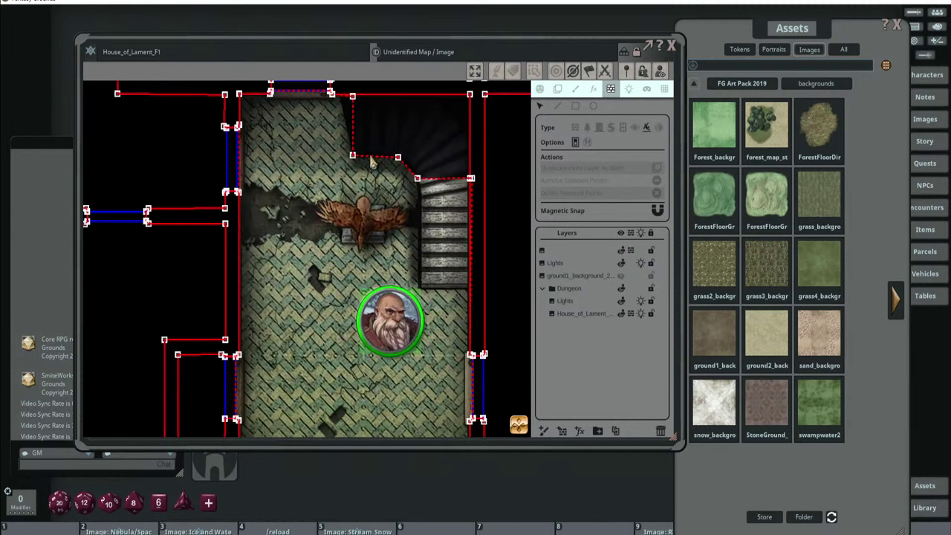
{"action": "left_click", "coordinate": [419, 180]}
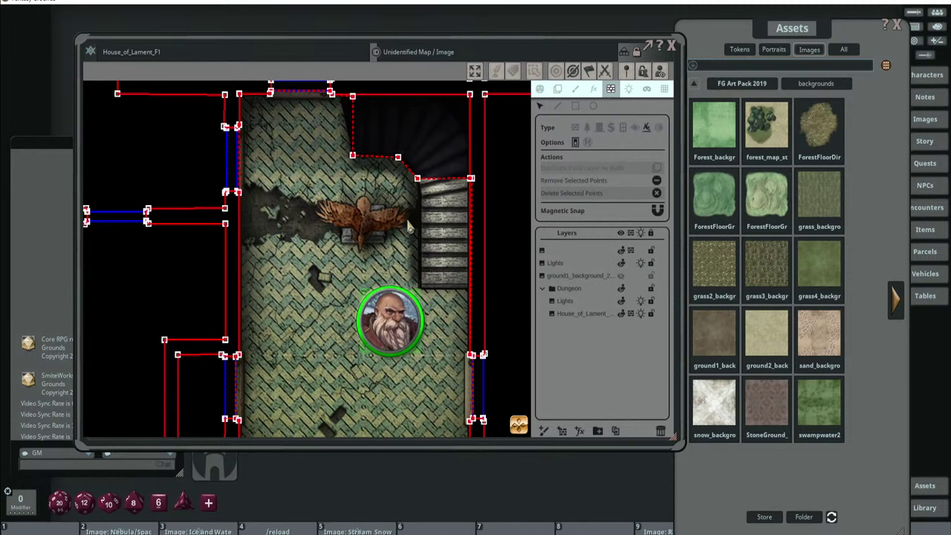
{"action": "key", "text": "Delete"}
{"action": "scroll", "coordinate": [408, 212], "scroll_direction": "down", "scroll_amount": 3}
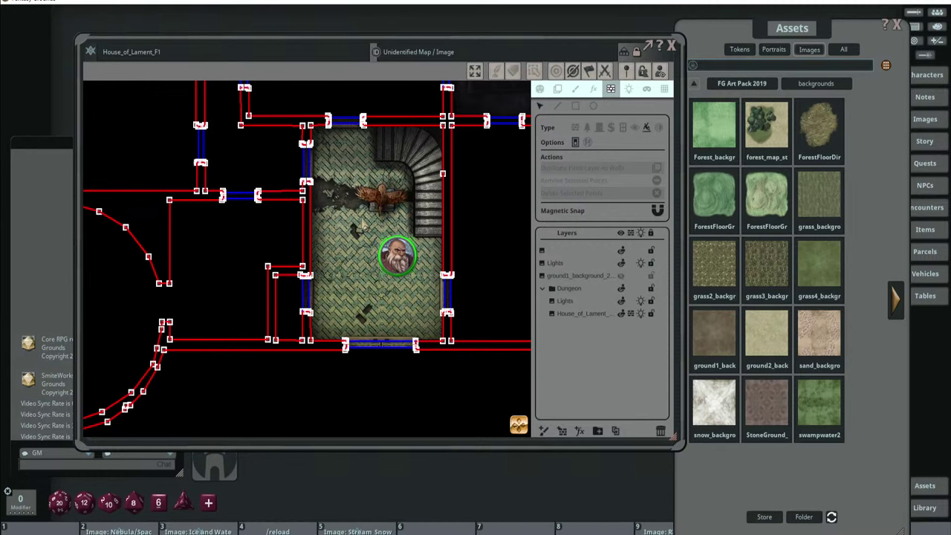
{"action": "scroll", "coordinate": [361, 225], "scroll_direction": "down", "scroll_amount": 4}
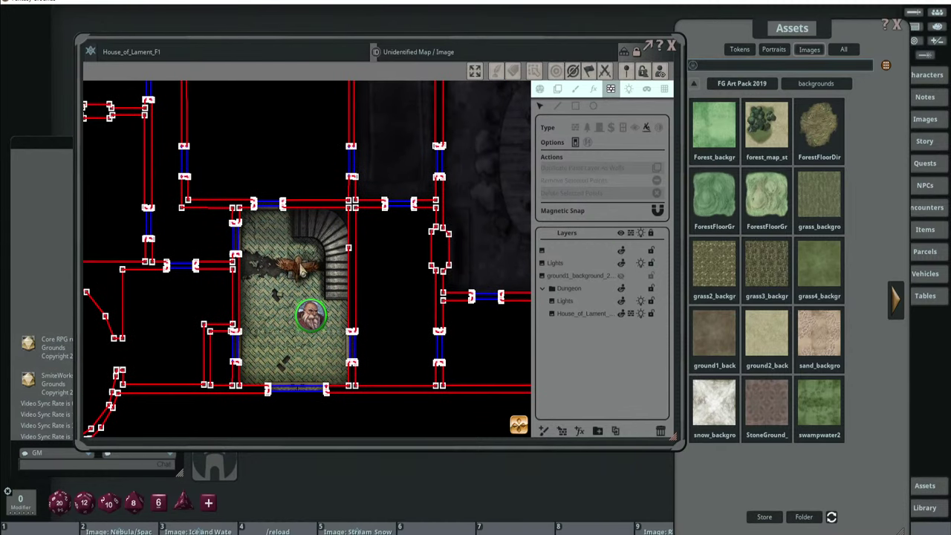
{"action": "scroll", "coordinate": [252, 254], "scroll_direction": "down", "scroll_amount": 2}
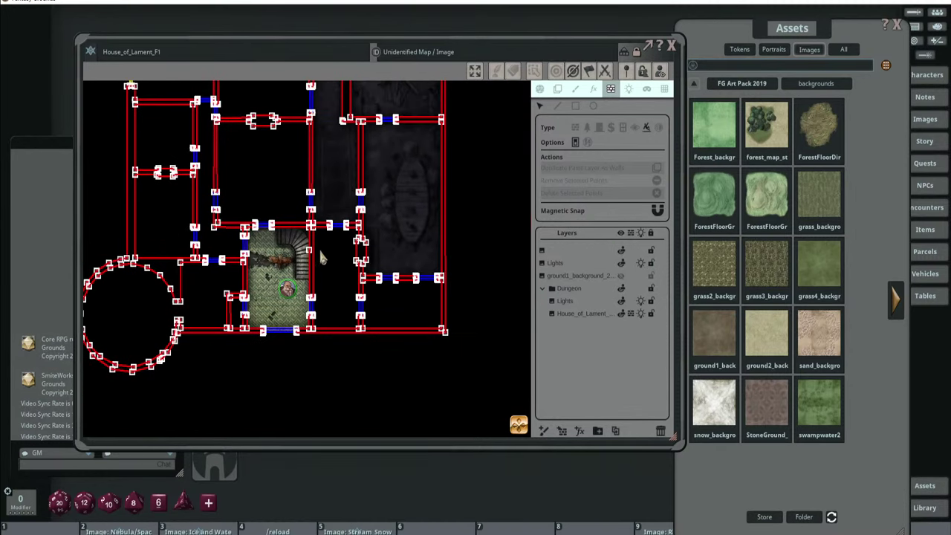
{"action": "scroll", "coordinate": [318, 248], "scroll_direction": "down", "scroll_amount": 4}
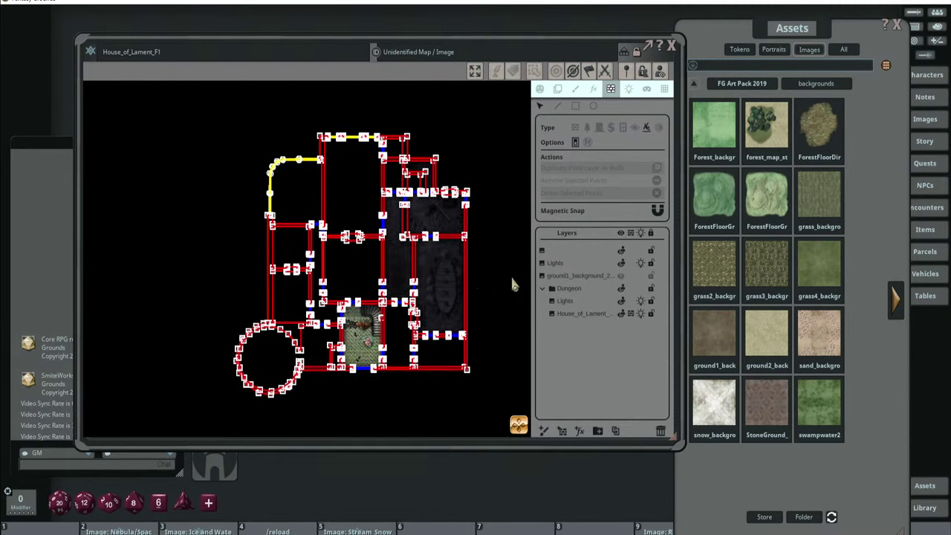
{"action": "left_click", "coordinate": [540, 89]}
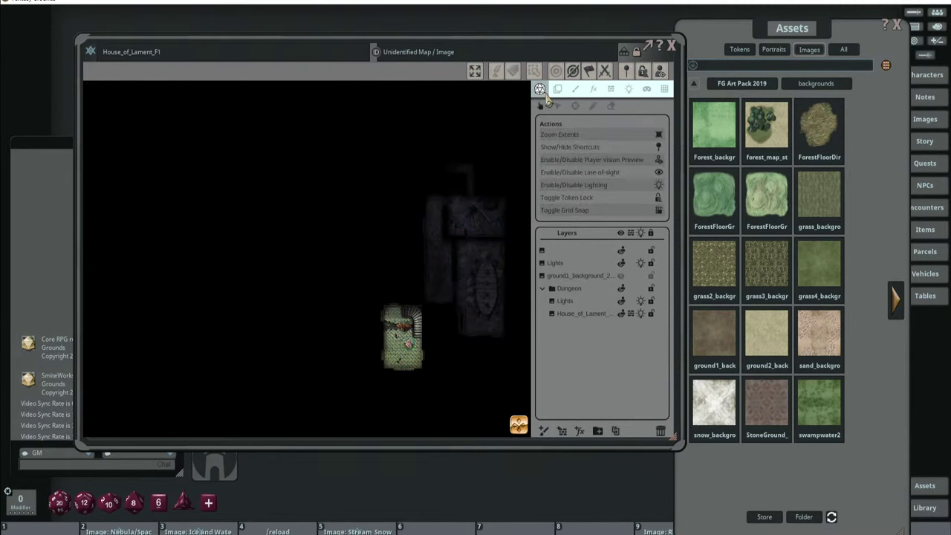
Disable the map's lighting and move the bearded character's token into the debris-filled room north of the eagle statue hall.
{"action": "left_click", "coordinate": [659, 174]}
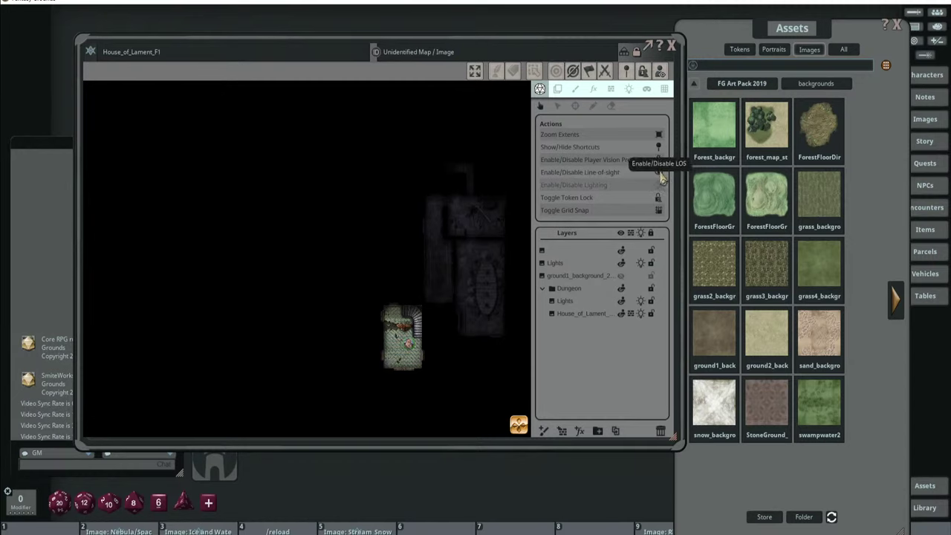
{"action": "left_click_drag", "start_coordinate": [452, 229], "coordinate": [414, 251]}
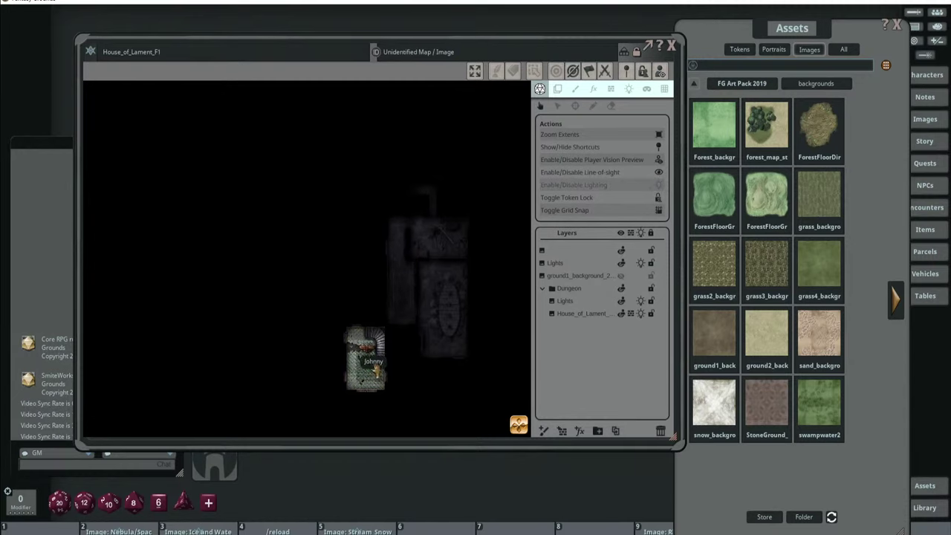
{"action": "left_click_drag", "start_coordinate": [377, 371], "coordinate": [435, 238]}
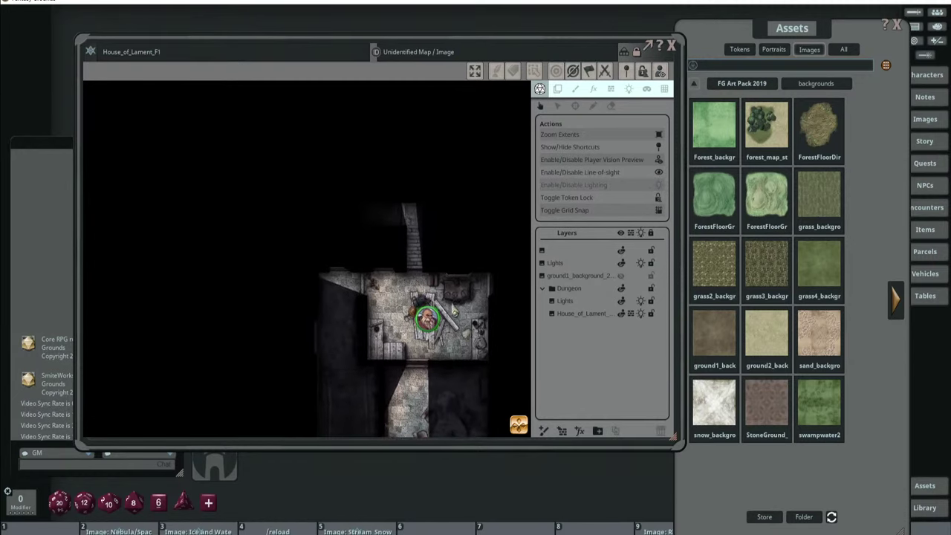
{"action": "scroll", "coordinate": [452, 311], "scroll_direction": "up", "scroll_amount": 3}
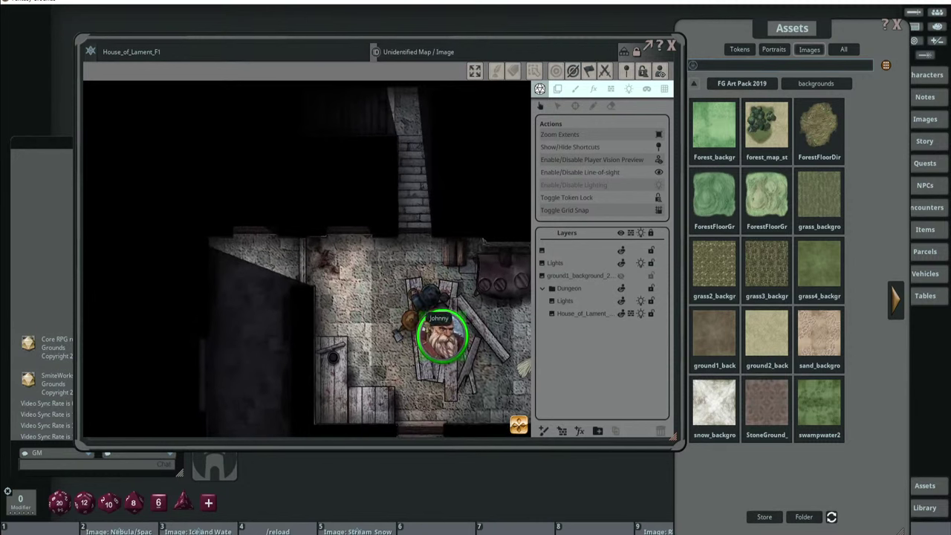
Move the bearded character's token up the narrow northern staircase to its western end and check the view there.
{"action": "left_click_drag", "start_coordinate": [442, 336], "coordinate": [420, 287]}
{"action": "left_click_drag", "start_coordinate": [476, 239], "coordinate": [475, 321]}
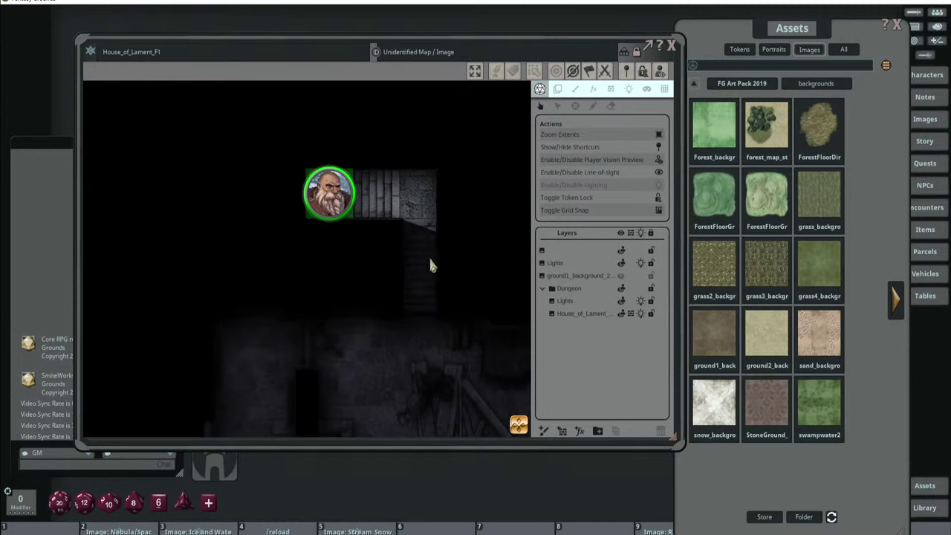
{"action": "scroll", "coordinate": [461, 222], "scroll_direction": "down", "scroll_amount": 4}
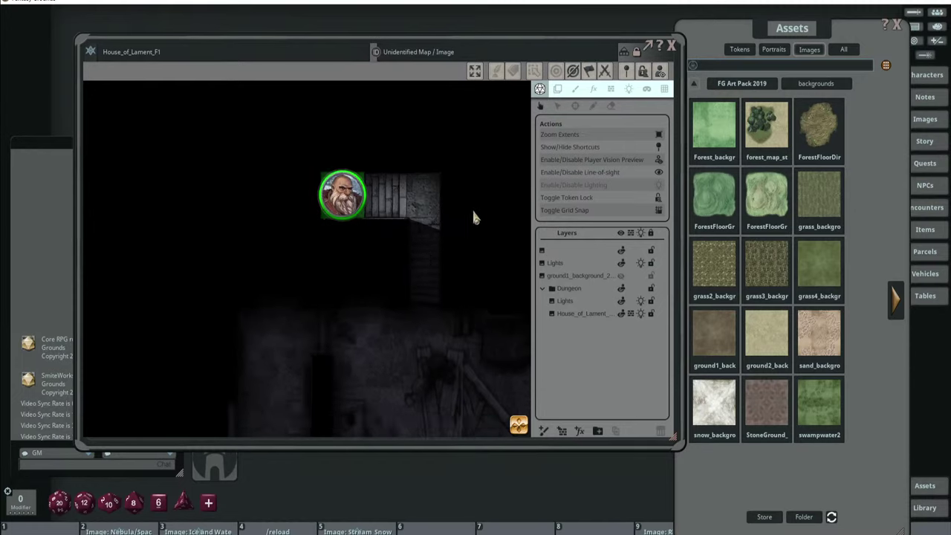
{"action": "scroll", "coordinate": [398, 211], "scroll_direction": "down", "scroll_amount": 2}
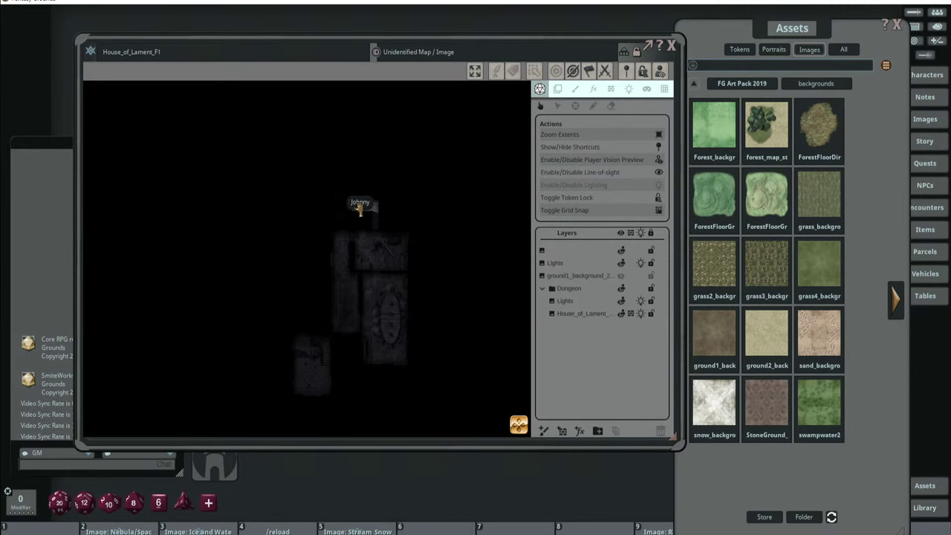
Take the bearded character's token out of the house and place it on the grass south of the porch.
{"action": "left_click_drag", "start_coordinate": [363, 208], "coordinate": [465, 304]}
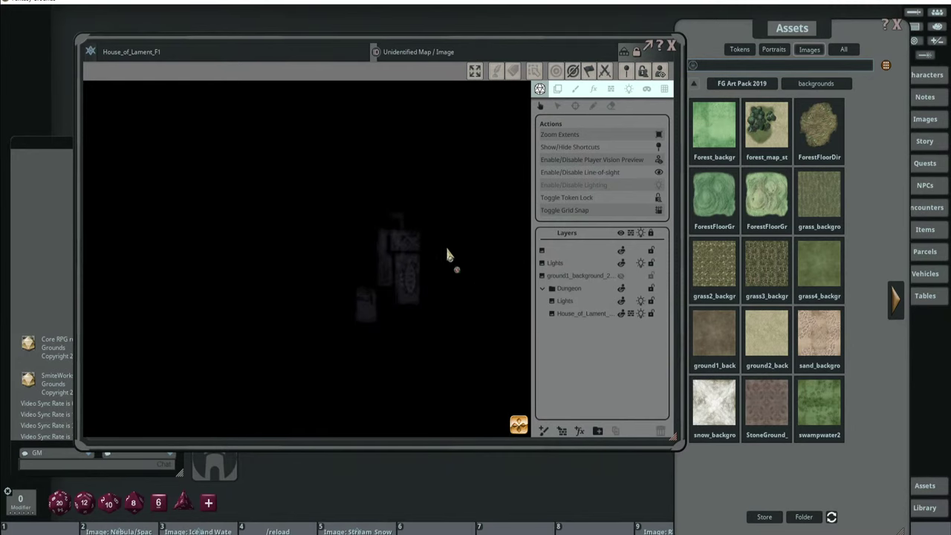
{"action": "double_click", "coordinate": [456, 273]}
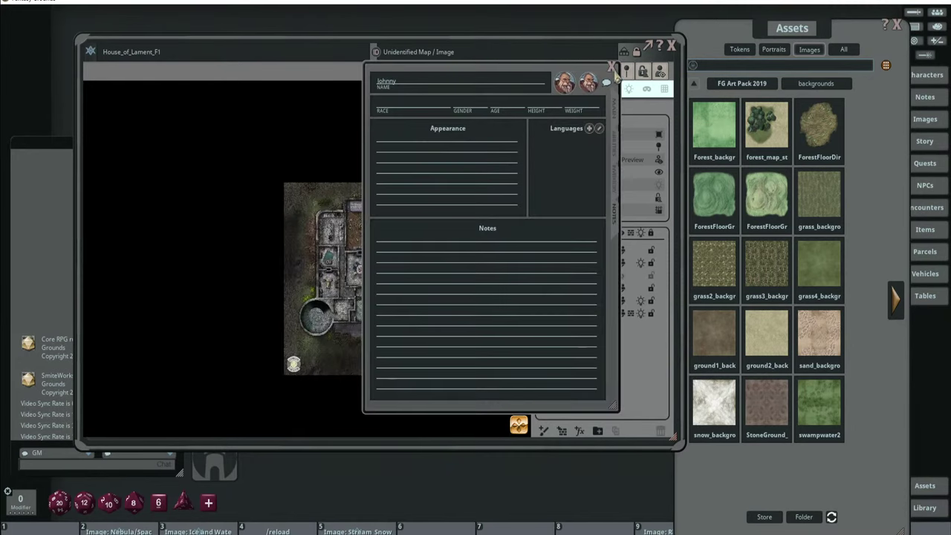
{"action": "left_click", "coordinate": [611, 67]}
{"action": "scroll", "coordinate": [471, 275], "scroll_direction": "up", "scroll_amount": 2}
{"action": "left_click", "coordinate": [481, 272]}
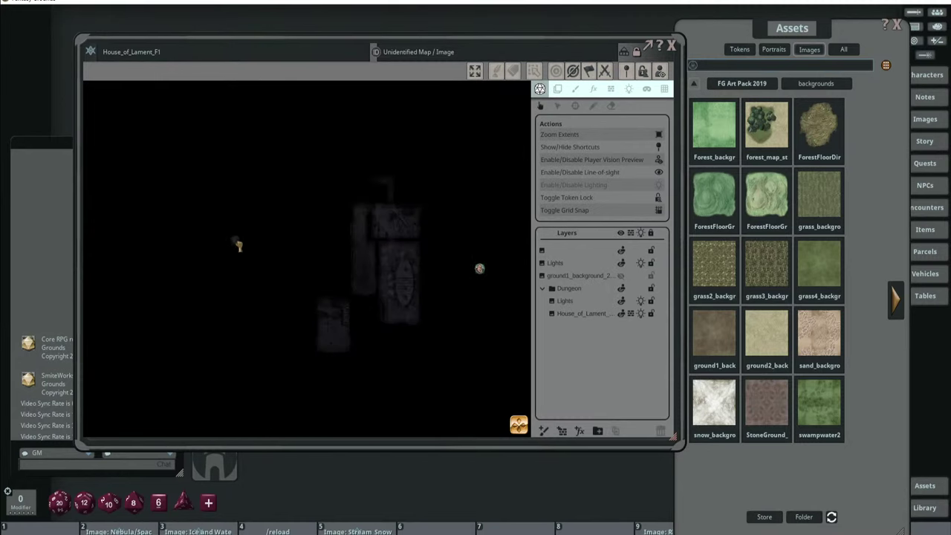
{"action": "left_click_drag", "start_coordinate": [379, 390], "coordinate": [424, 290]}
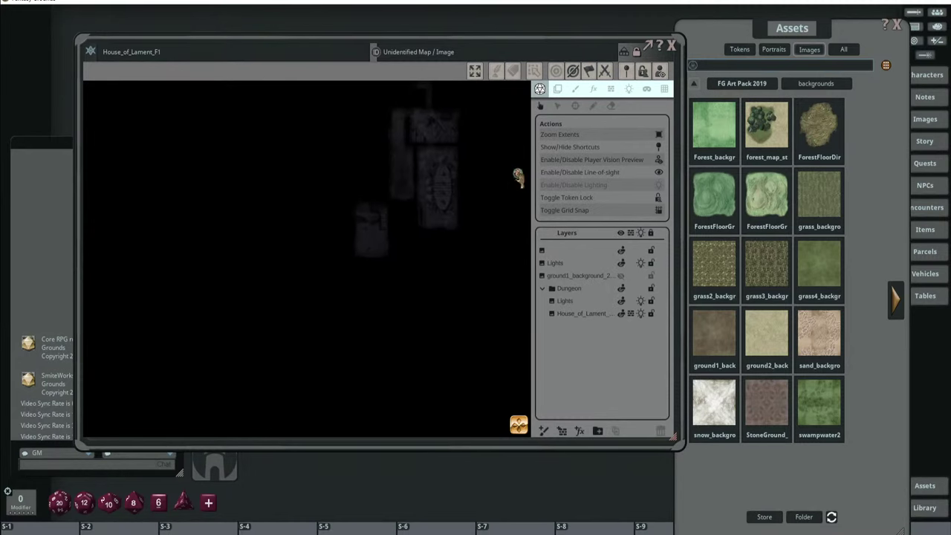
{"action": "left_click_drag", "start_coordinate": [516, 172], "coordinate": [353, 337]}
{"action": "scroll", "coordinate": [346, 332], "scroll_direction": "up", "scroll_amount": 2}
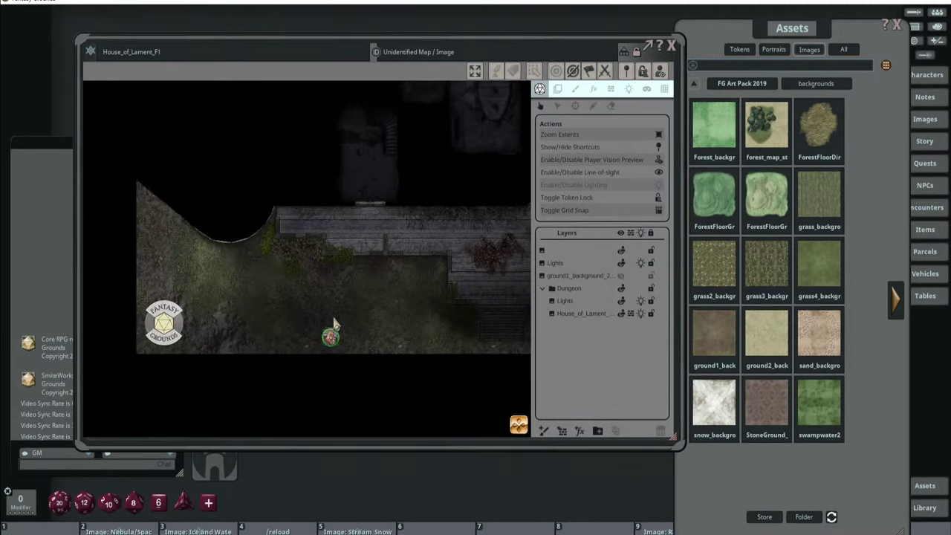
Move the bearded character's token just west of the porch steps and examine its view over the porch and yard.
{"action": "left_click_drag", "start_coordinate": [399, 282], "coordinate": [322, 256]}
{"action": "scroll", "coordinate": [312, 251], "scroll_direction": "down", "scroll_amount": 2}
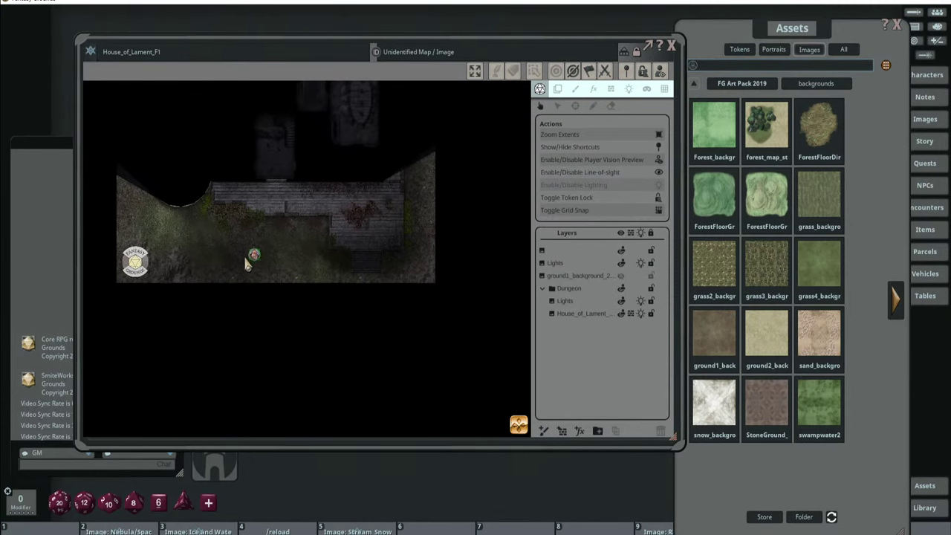
{"action": "left_click_drag", "start_coordinate": [252, 258], "coordinate": [334, 275]}
{"action": "scroll", "coordinate": [381, 272], "scroll_direction": "up", "scroll_amount": 2}
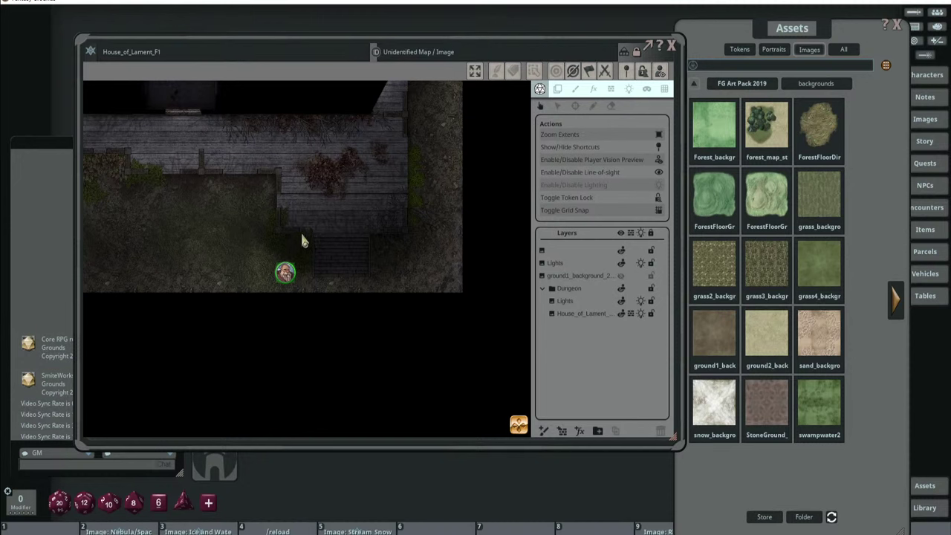
{"action": "scroll", "coordinate": [372, 230], "scroll_direction": "down", "scroll_amount": 1}
{"action": "scroll", "coordinate": [310, 257], "scroll_direction": "up", "scroll_amount": 1}
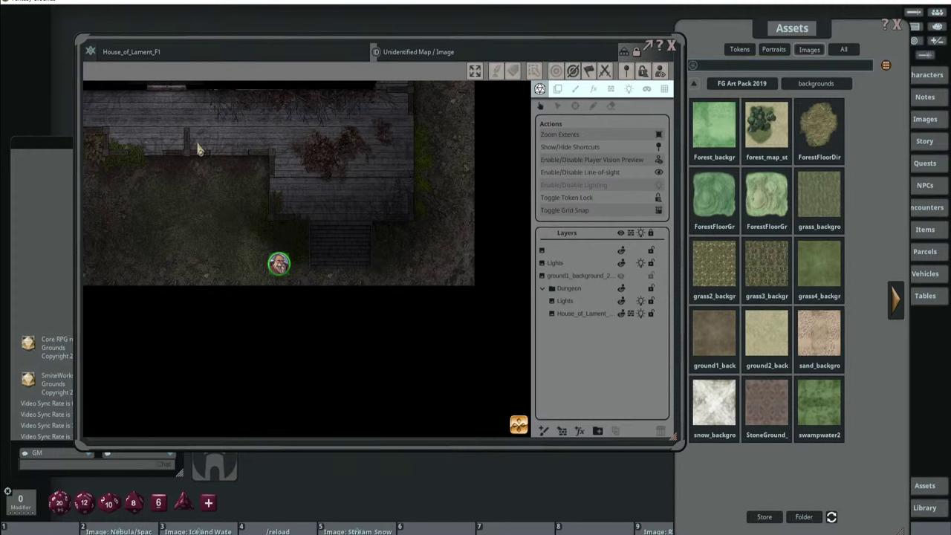
{"action": "scroll", "coordinate": [445, 230], "scroll_direction": "down", "scroll_amount": 1}
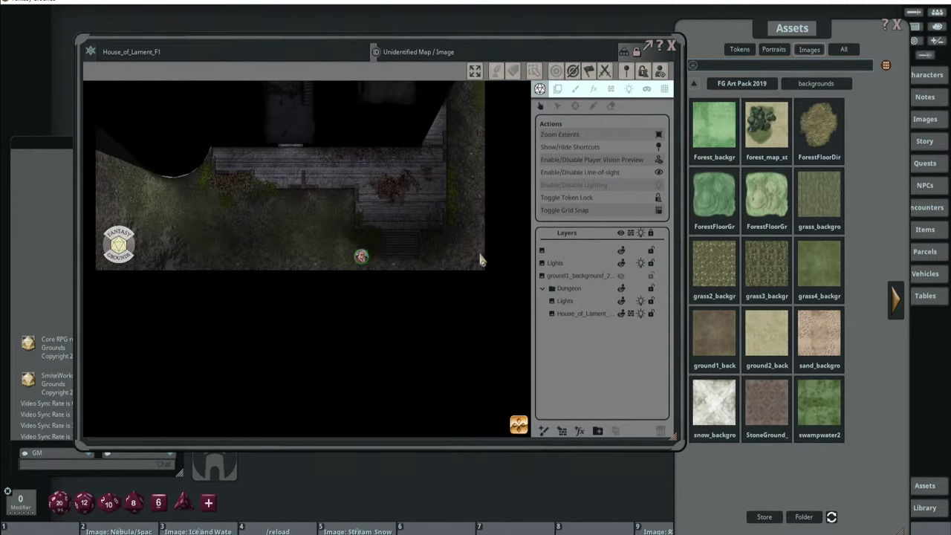
{"action": "scroll", "coordinate": [448, 251], "scroll_direction": "up", "scroll_amount": 1}
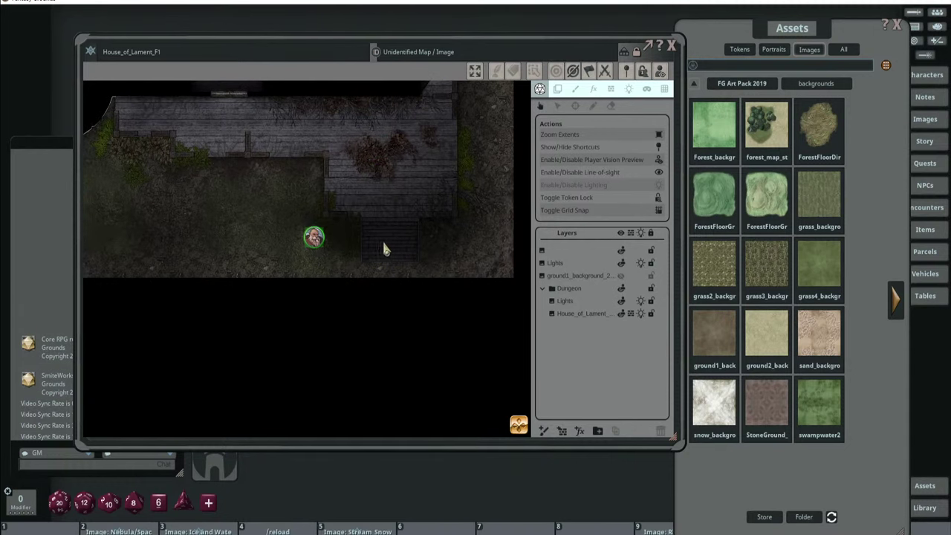
{"action": "scroll", "coordinate": [382, 239], "scroll_direction": "down", "scroll_amount": 1}
Draw a pit occluder that follows the porch's outer edge and encloses the yard along the map's southern and eastern borders.
{"action": "left_click", "coordinate": [611, 89]}
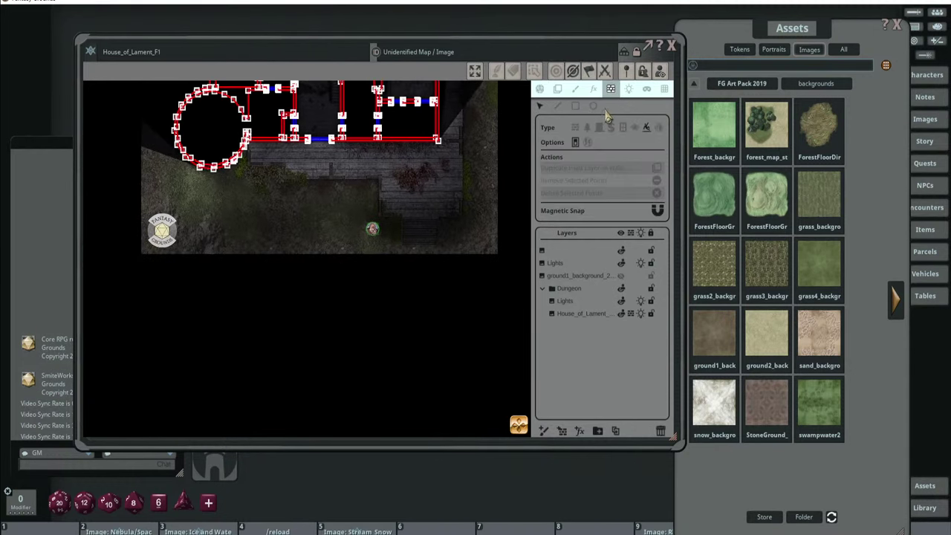
{"action": "left_click", "coordinate": [646, 129]}
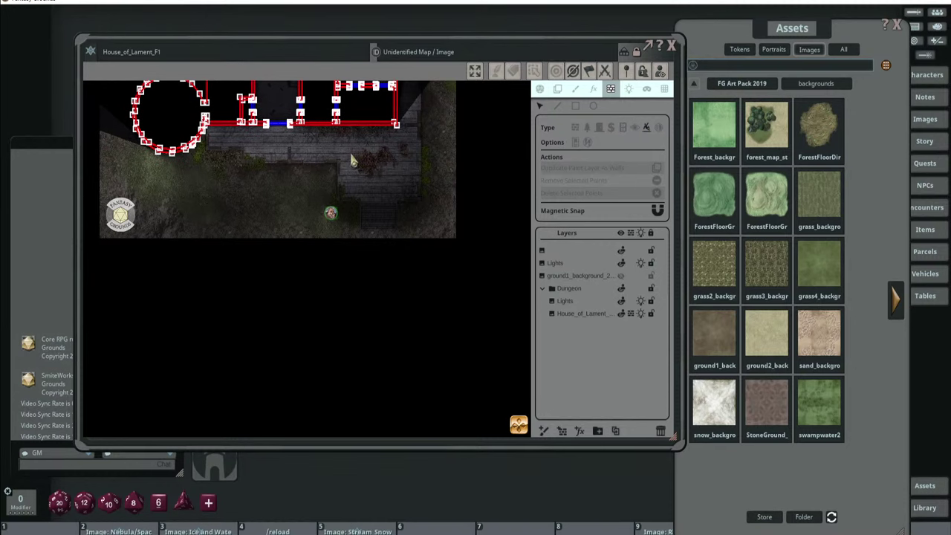
{"action": "left_click_drag", "start_coordinate": [395, 175], "coordinate": [362, 208]}
{"action": "scroll", "coordinate": [278, 176], "scroll_direction": "up", "scroll_amount": 1}
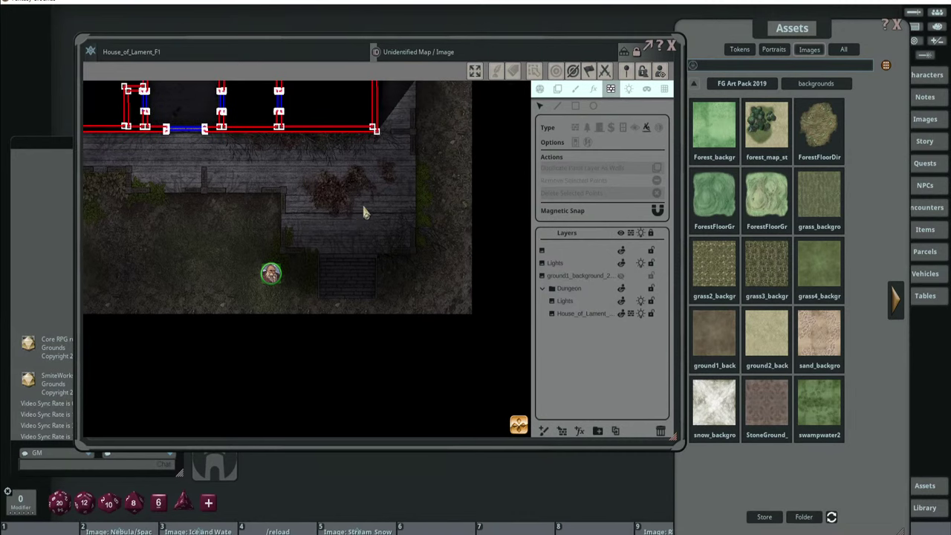
{"action": "scroll", "coordinate": [390, 170], "scroll_direction": "down", "scroll_amount": 1}
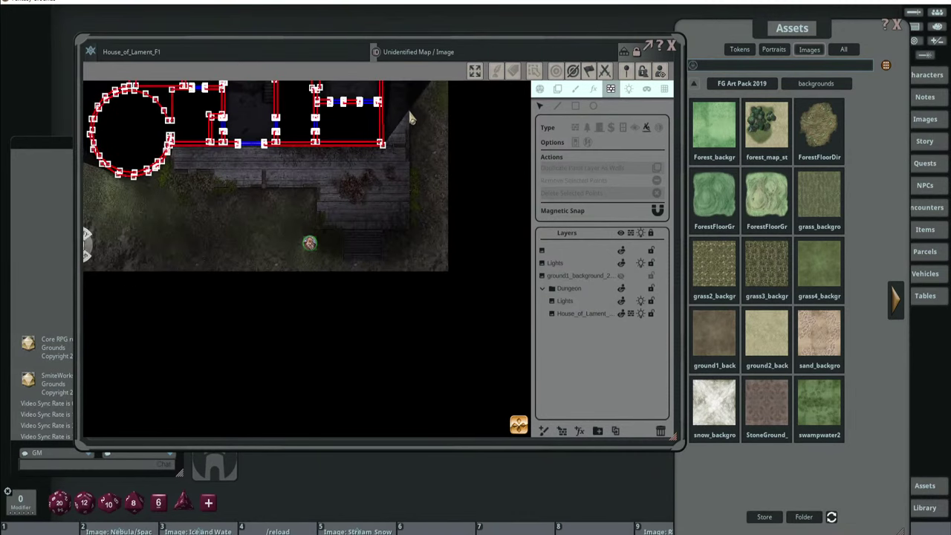
{"action": "left_click", "coordinate": [557, 106]}
{"action": "left_click", "coordinate": [408, 110]}
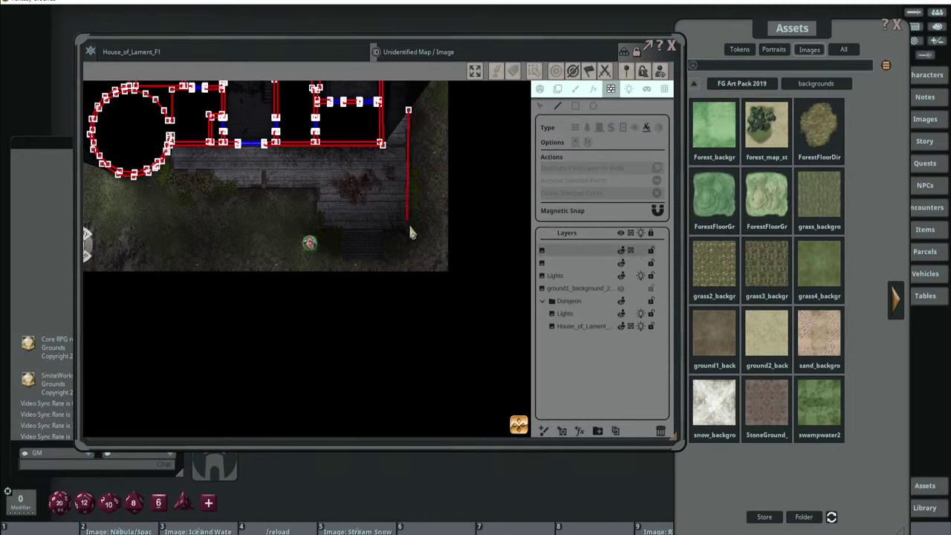
{"action": "left_click", "coordinate": [408, 229]}
{"action": "left_click", "coordinate": [316, 229]}
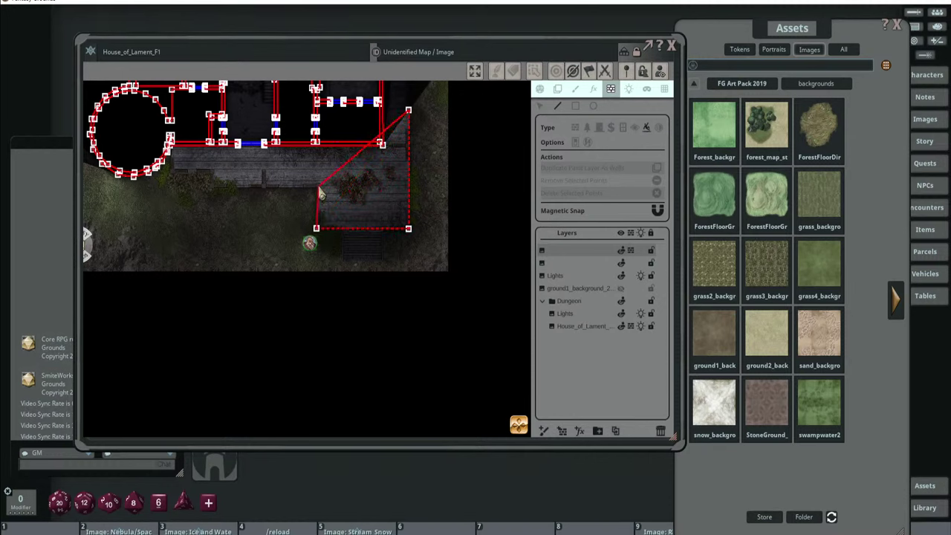
{"action": "left_click", "coordinate": [317, 188]}
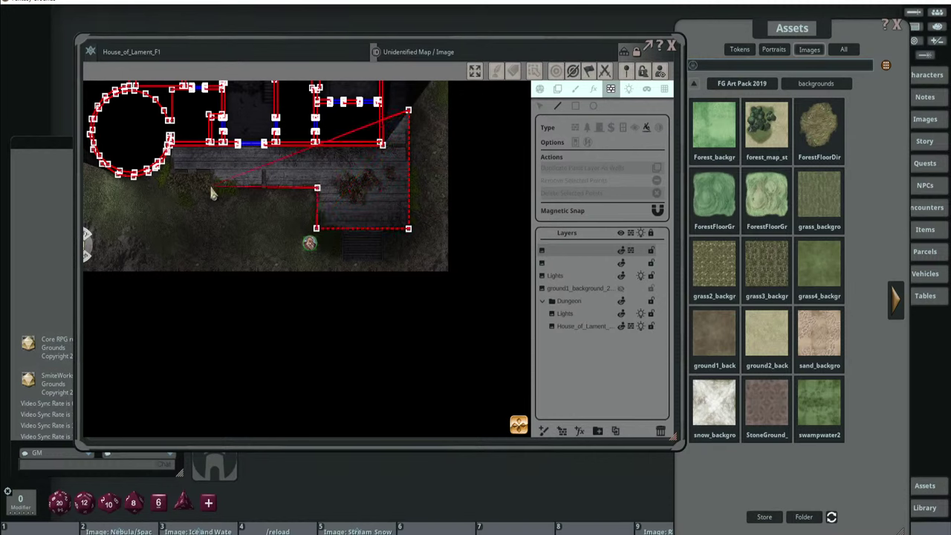
{"action": "left_click", "coordinate": [210, 187]}
{"action": "left_click", "coordinate": [209, 174]}
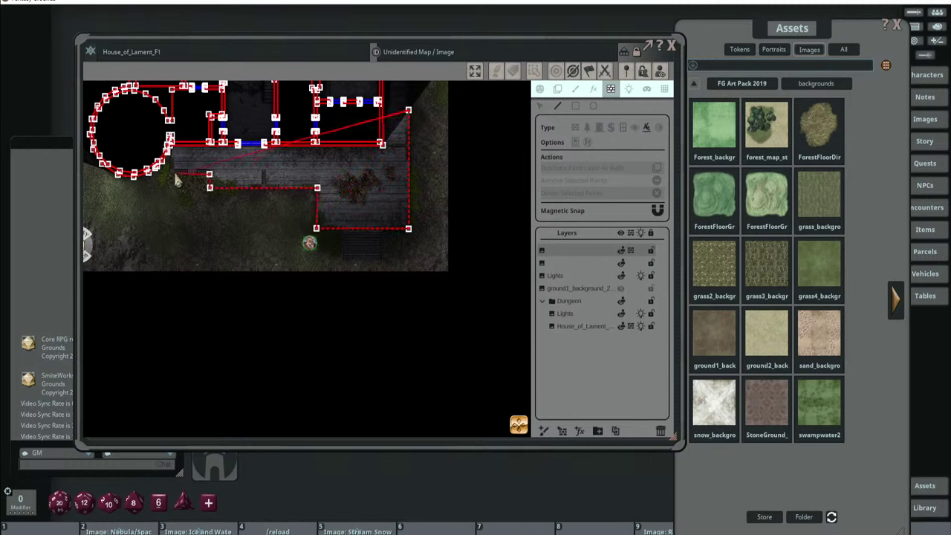
{"action": "left_click", "coordinate": [170, 174]}
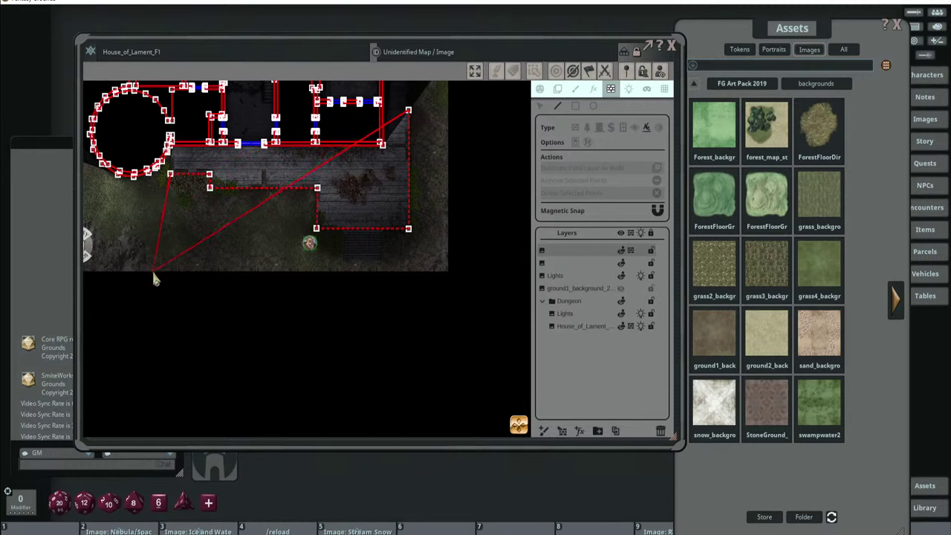
{"action": "left_click", "coordinate": [152, 272]}
{"action": "left_click", "coordinate": [448, 272]}
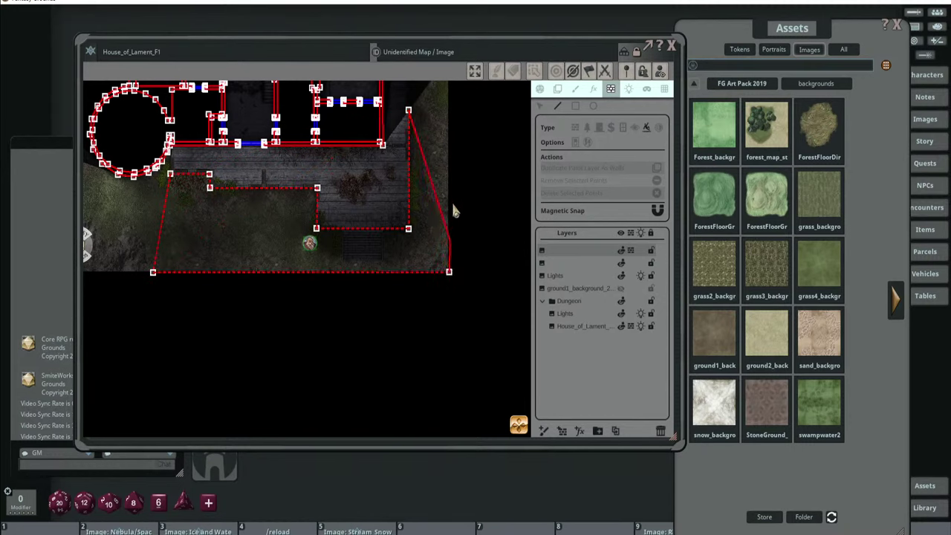
{"action": "double_click", "coordinate": [448, 106]}
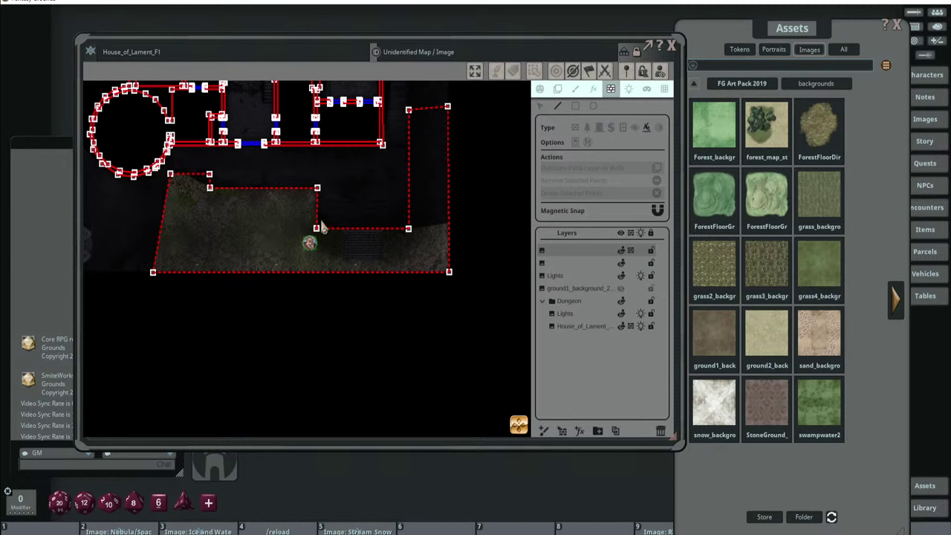
Leave line-of-sight editing and test the bearded character's view inside the pit area by moving the token west across the grass.
{"action": "scroll", "coordinate": [326, 228], "scroll_direction": "up", "scroll_amount": 1}
{"action": "left_click", "coordinate": [539, 88]}
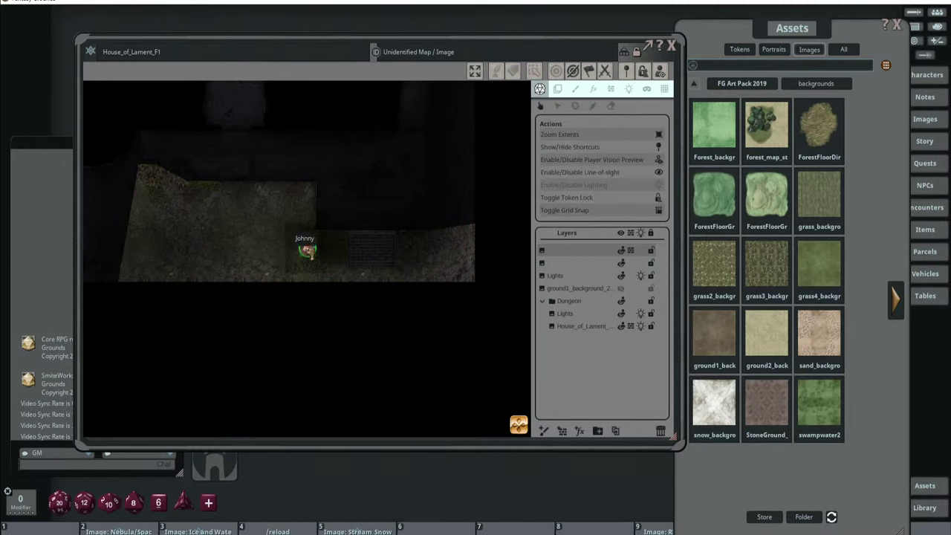
{"action": "left_click", "coordinate": [250, 231]}
{"action": "left_click_drag", "start_coordinate": [307, 248], "coordinate": [245, 247]}
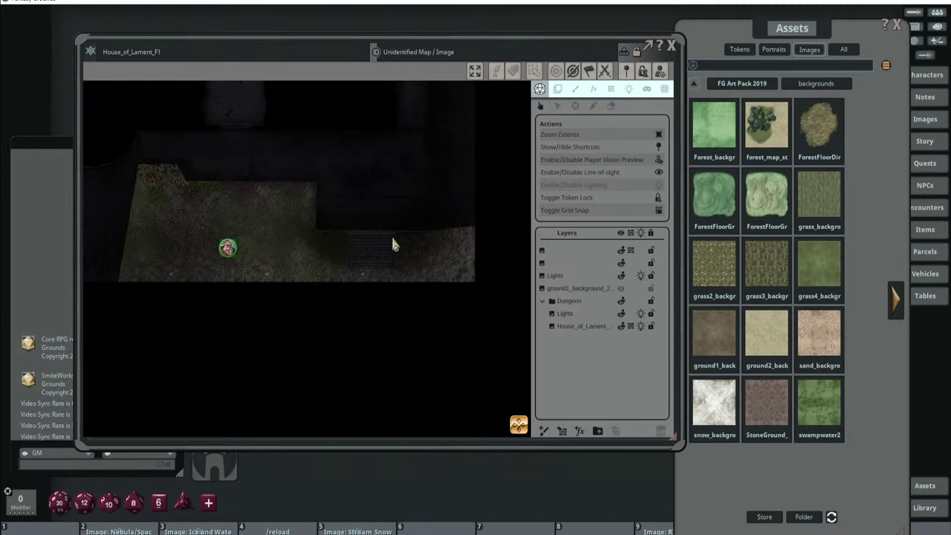
Return to line-of-sight editing and delete the pit occluder around the yard.
{"action": "left_click", "coordinate": [610, 89]}
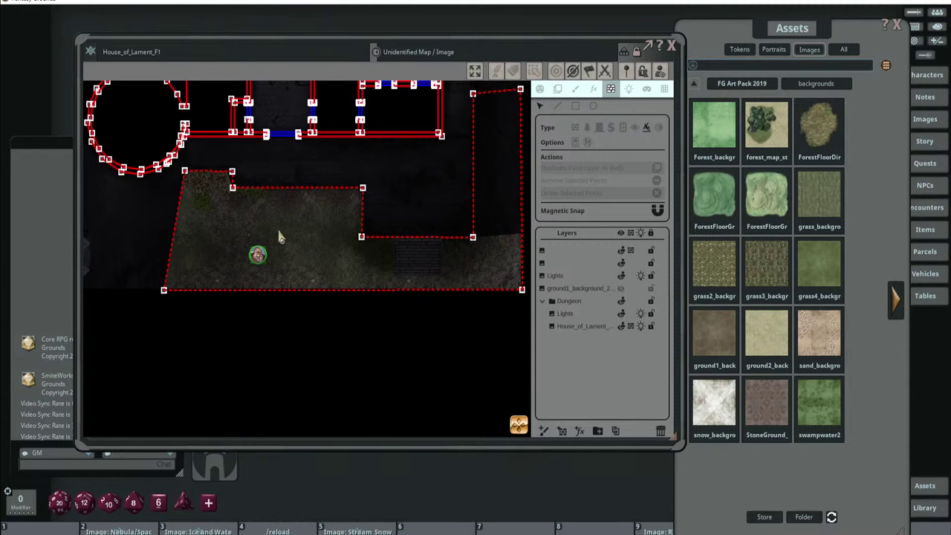
{"action": "scroll", "coordinate": [285, 236], "scroll_direction": "down", "scroll_amount": 3}
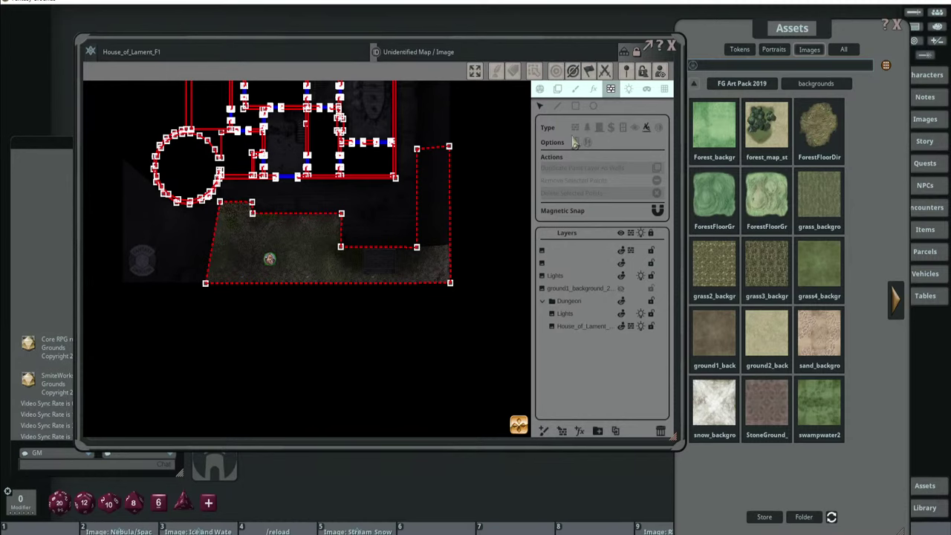
{"action": "left_click", "coordinate": [636, 136]}
{"action": "left_click", "coordinate": [220, 203]}
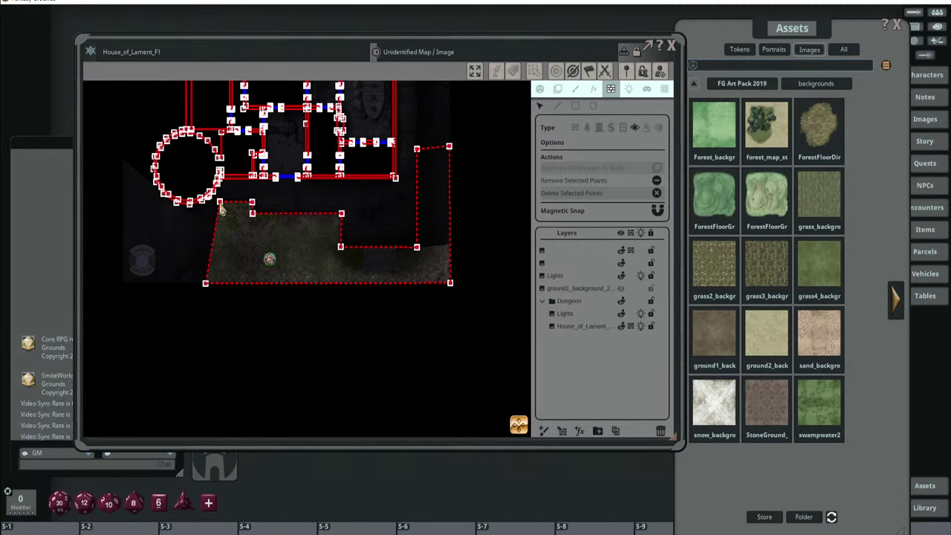
{"action": "left_click", "coordinate": [392, 211]}
{"action": "left_click_drag", "start_coordinate": [267, 221], "coordinate": [307, 261]}
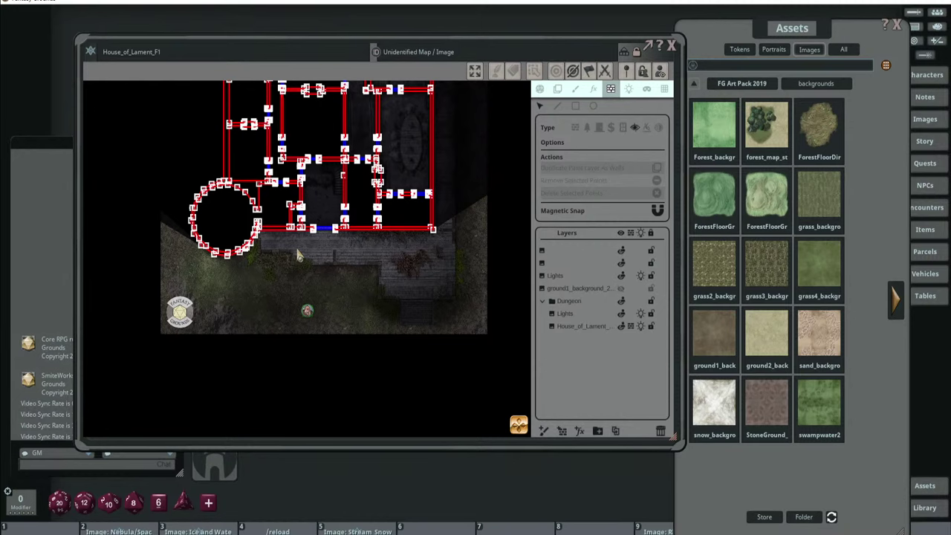
Move the Assets window clear of the sidebar buttons.
{"action": "left_click", "coordinate": [822, 37]}
{"action": "left_click_drag", "start_coordinate": [822, 36], "coordinate": [783, 43]}
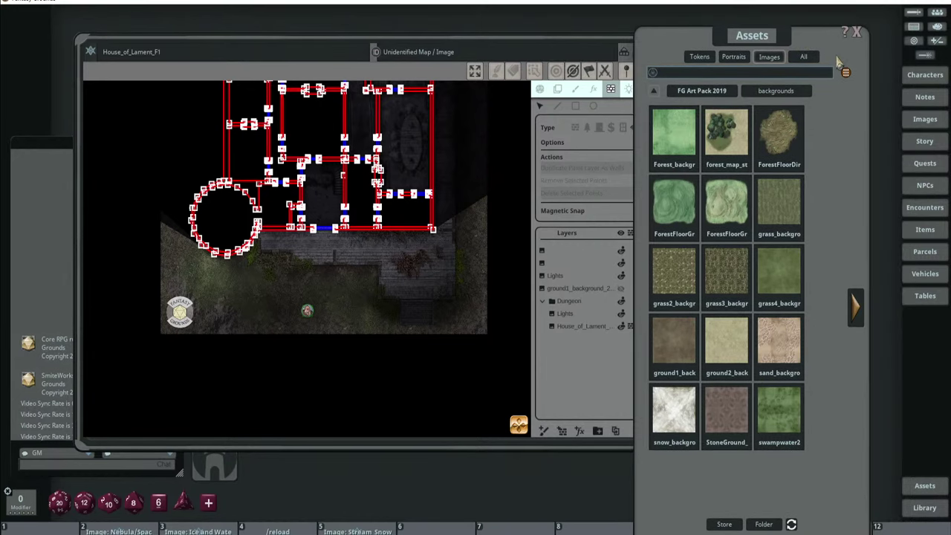
Leave the FG Art Pack 2019 backgrounds and browse the decals folder of the FG Decal Art Pack image assets.
{"action": "left_click", "coordinate": [702, 91]}
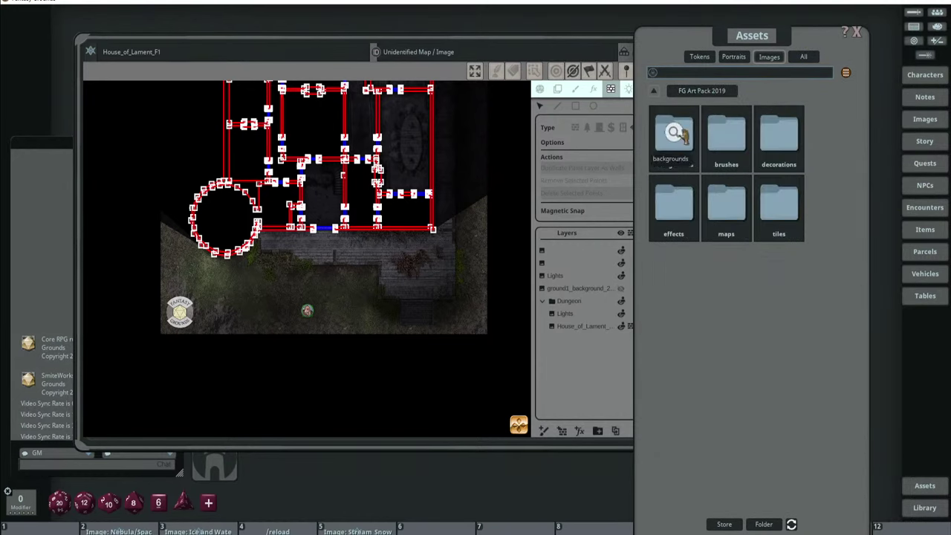
{"action": "left_click", "coordinate": [653, 91]}
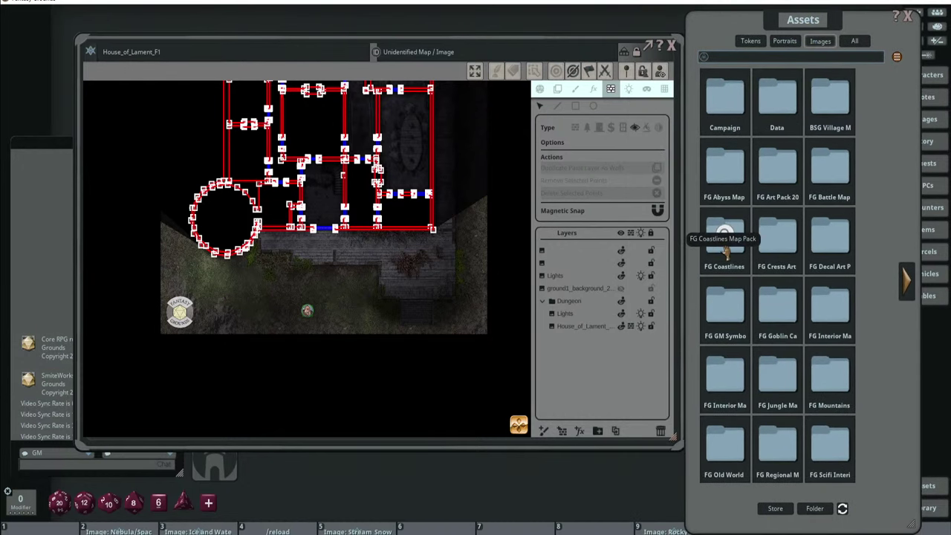
{"action": "left_click", "coordinate": [831, 237]}
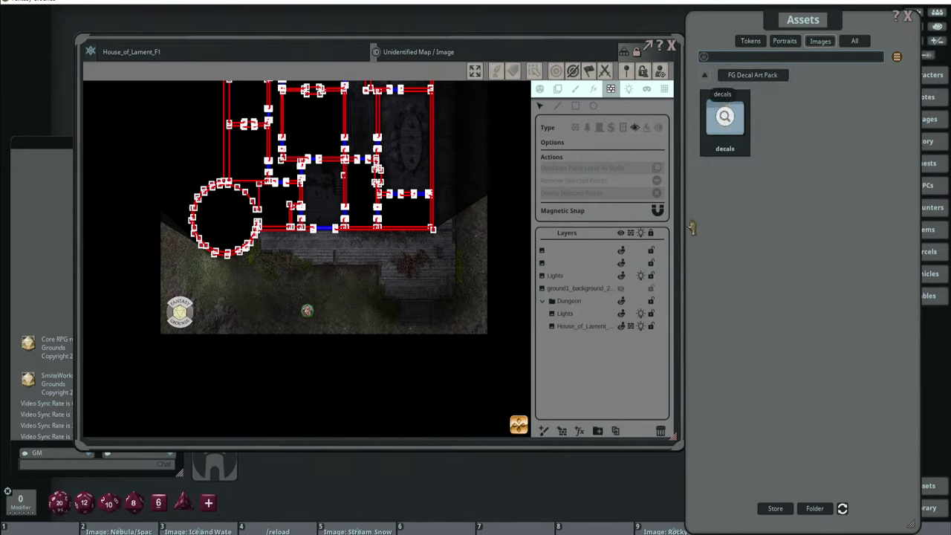
{"action": "left_click", "coordinate": [906, 290]}
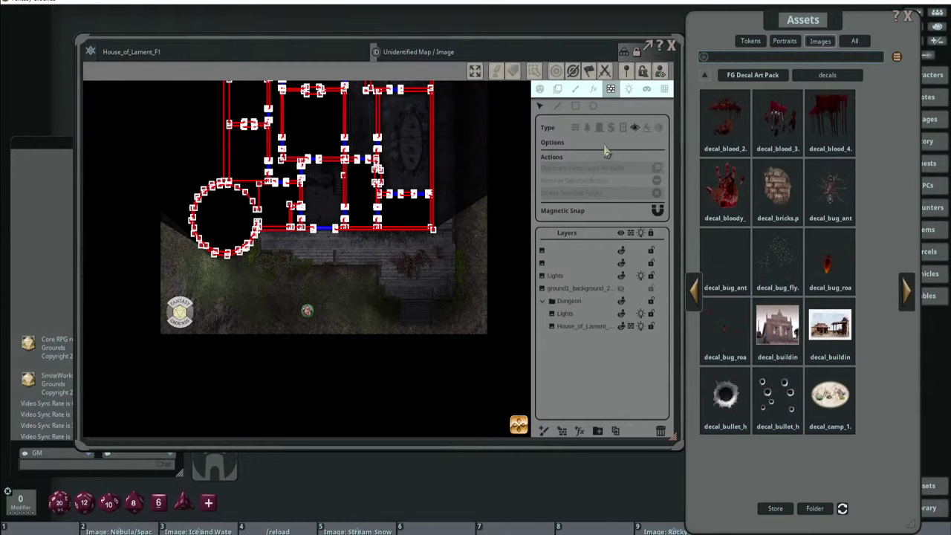
{"action": "left_click", "coordinate": [695, 290]}
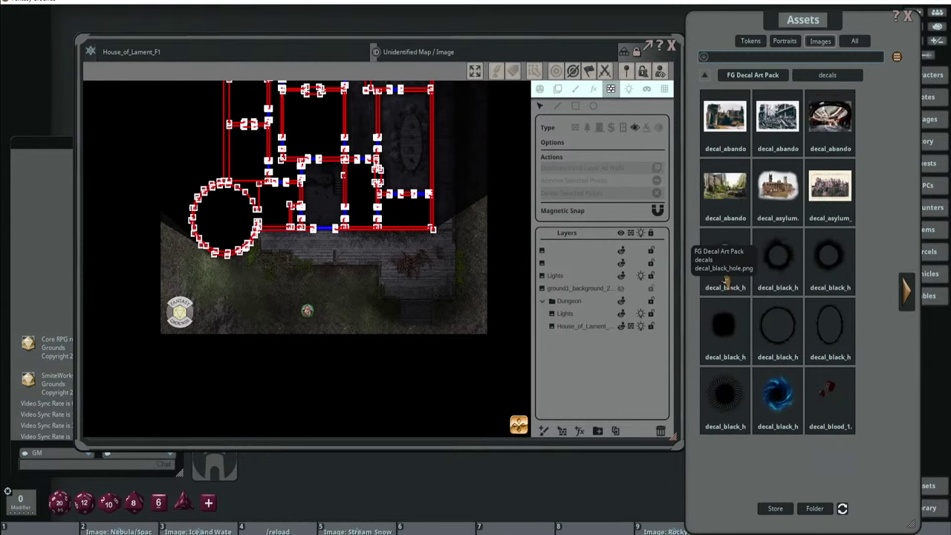
Place the decal_blood_1.png image on the map at the porch below the front door.
{"action": "scroll", "coordinate": [290, 266], "scroll_direction": "up", "scroll_amount": 2}
{"action": "scroll", "coordinate": [290, 266], "scroll_direction": "up", "scroll_amount": 2}
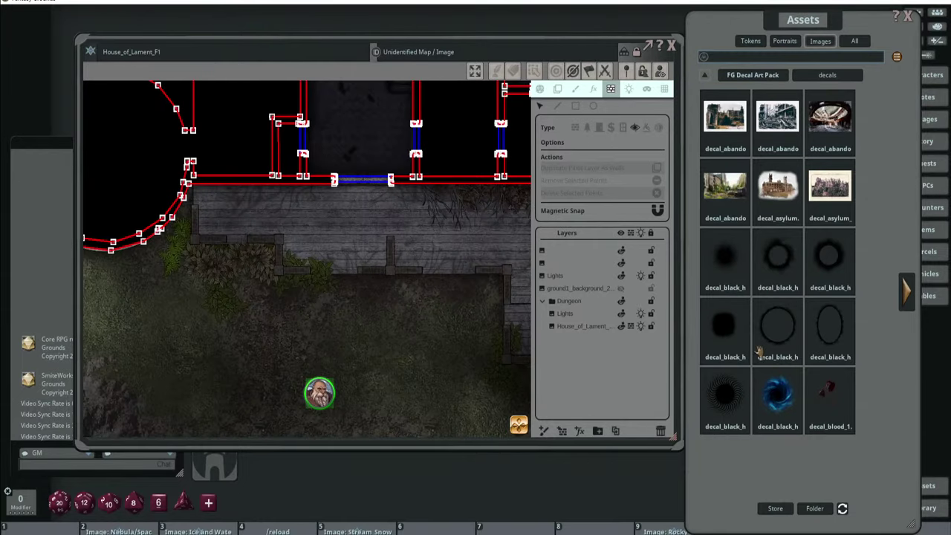
{"action": "left_click_drag", "start_coordinate": [829, 390], "coordinate": [366, 299]}
Shrink the blood decal to about 2.3 by 2.2 and position it on the porch boards just outside the front door.
{"action": "scroll", "coordinate": [414, 250], "scroll_direction": "down", "scroll_amount": 2}
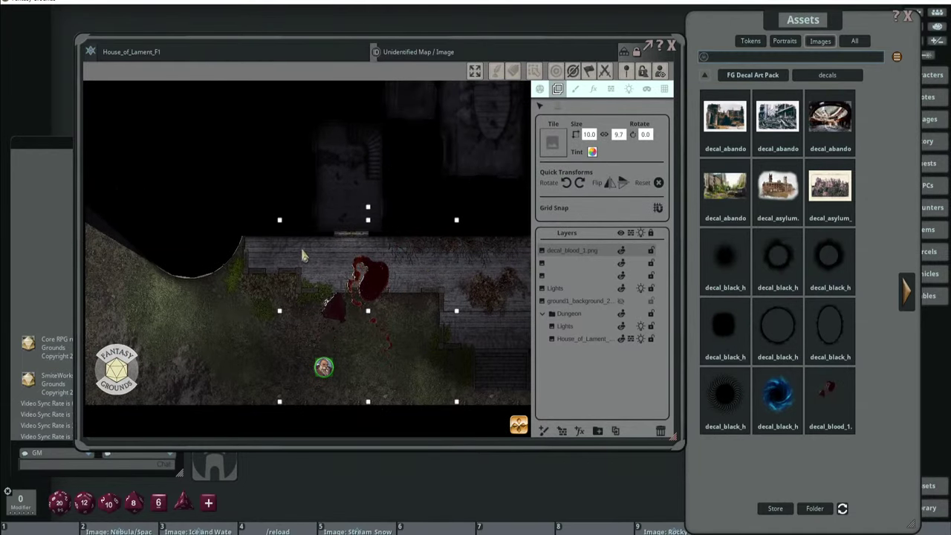
{"action": "left_click_drag", "start_coordinate": [283, 227], "coordinate": [357, 266]}
{"action": "scroll", "coordinate": [355, 263], "scroll_direction": "up", "scroll_amount": 10}
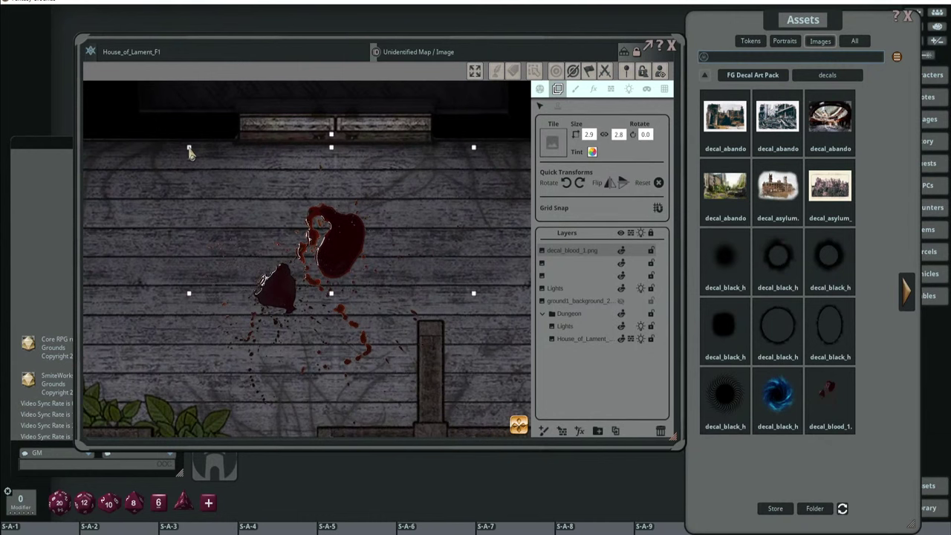
{"action": "left_click_drag", "start_coordinate": [189, 147], "coordinate": [220, 178]}
{"action": "left_click_drag", "start_coordinate": [334, 246], "coordinate": [346, 216]}
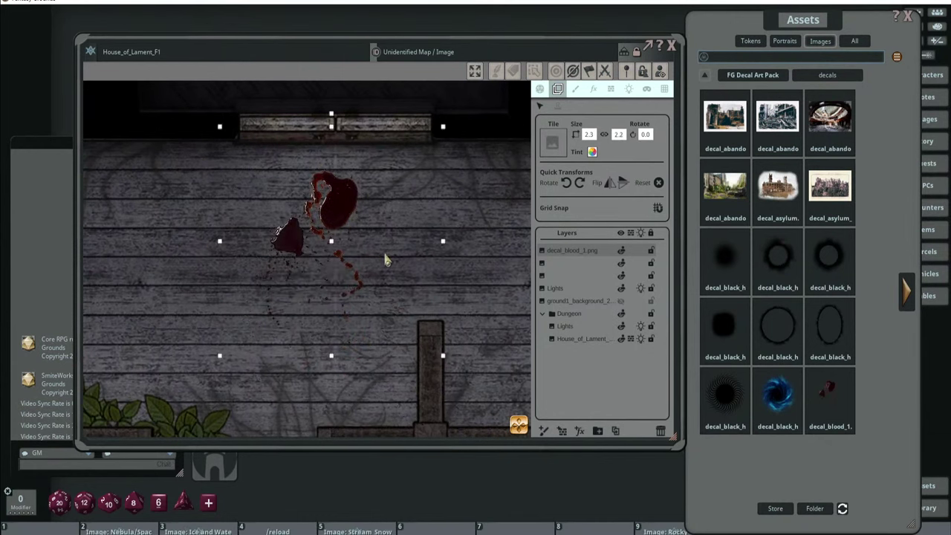
{"action": "scroll", "coordinate": [385, 257], "scroll_direction": "down", "scroll_amount": 6}
{"action": "scroll", "coordinate": [365, 305], "scroll_direction": "down", "scroll_amount": 5}
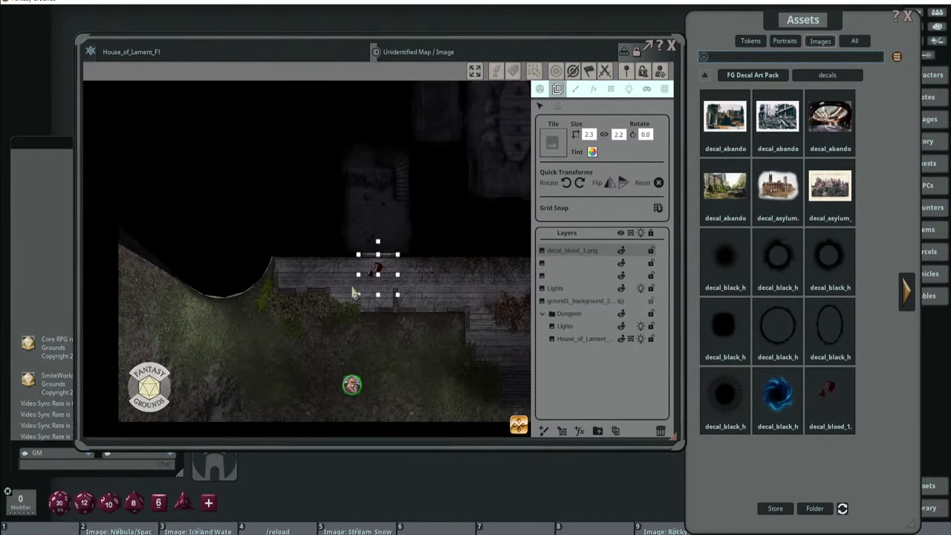